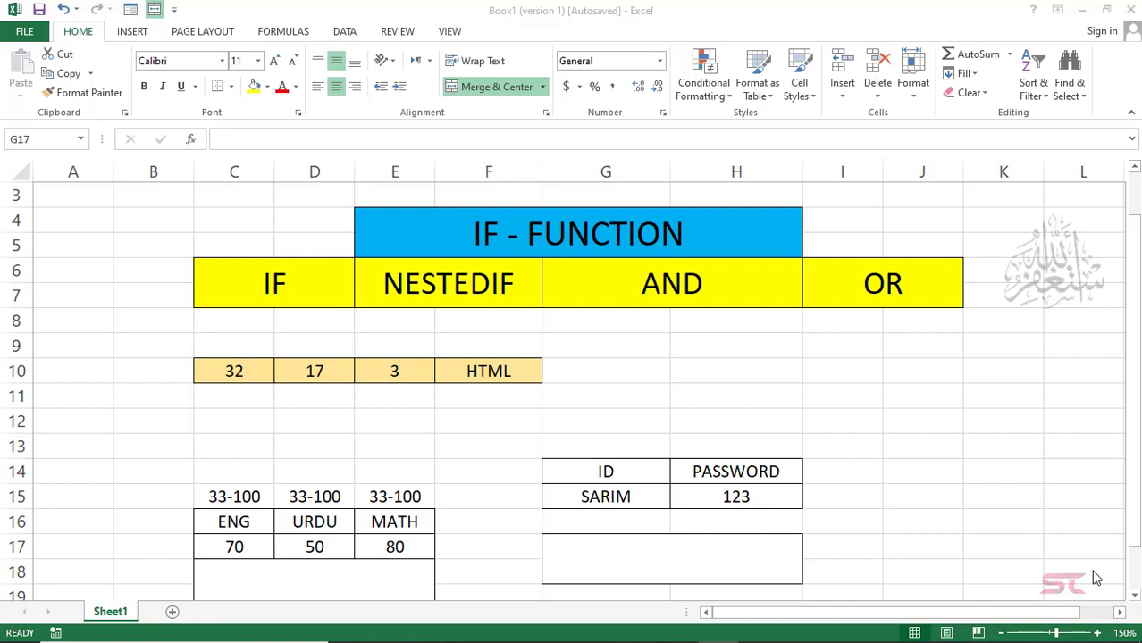
Step: Review the IF, NESTEDIF, AND and OR heading cells
{"action": "left_click", "coordinate": [275, 294]}
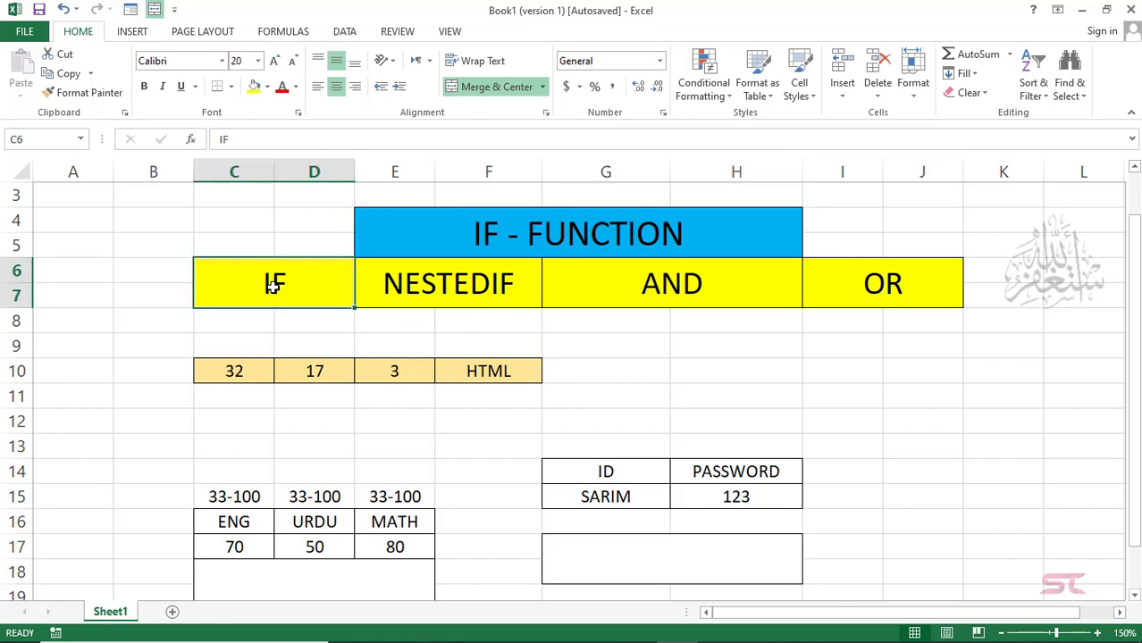
{"action": "left_click", "coordinate": [452, 296]}
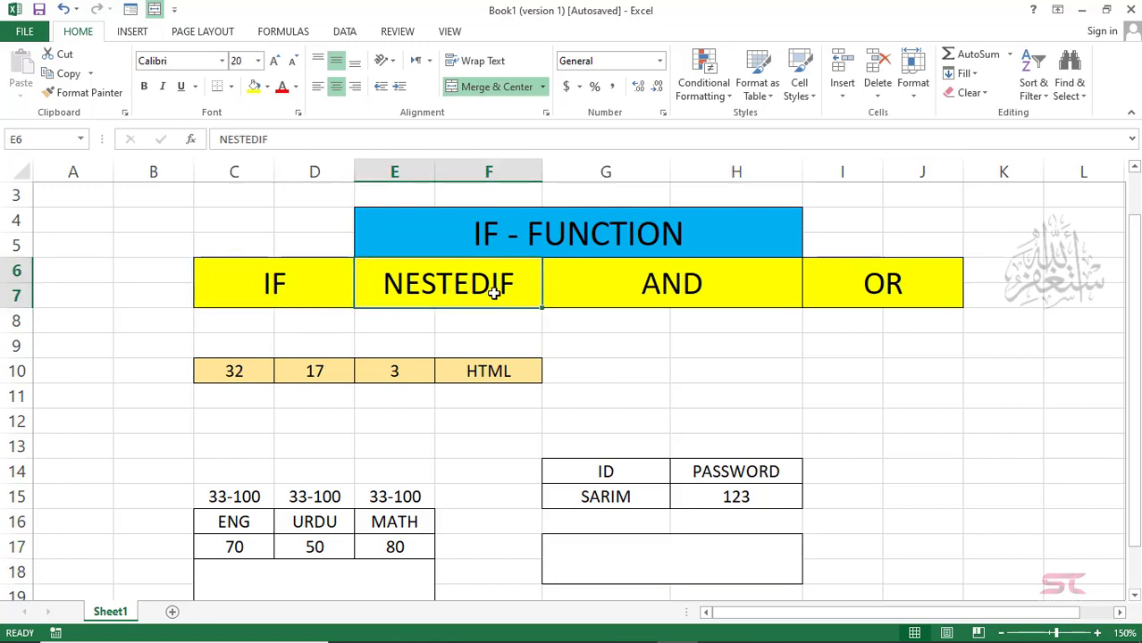
{"action": "left_click", "coordinate": [648, 284]}
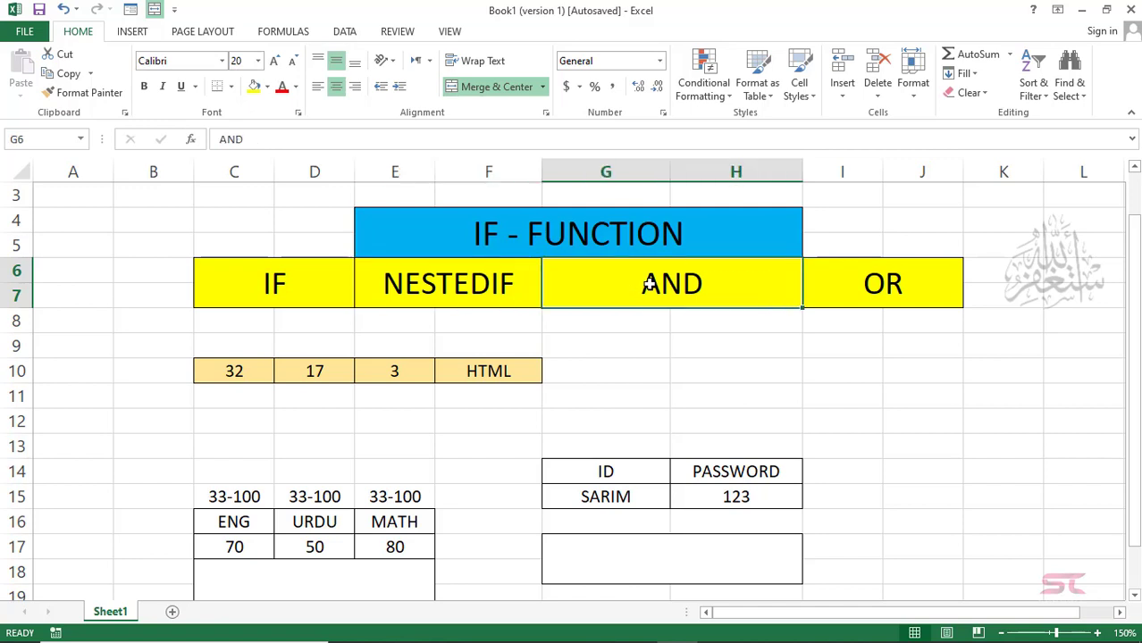
{"action": "left_click", "coordinate": [902, 285]}
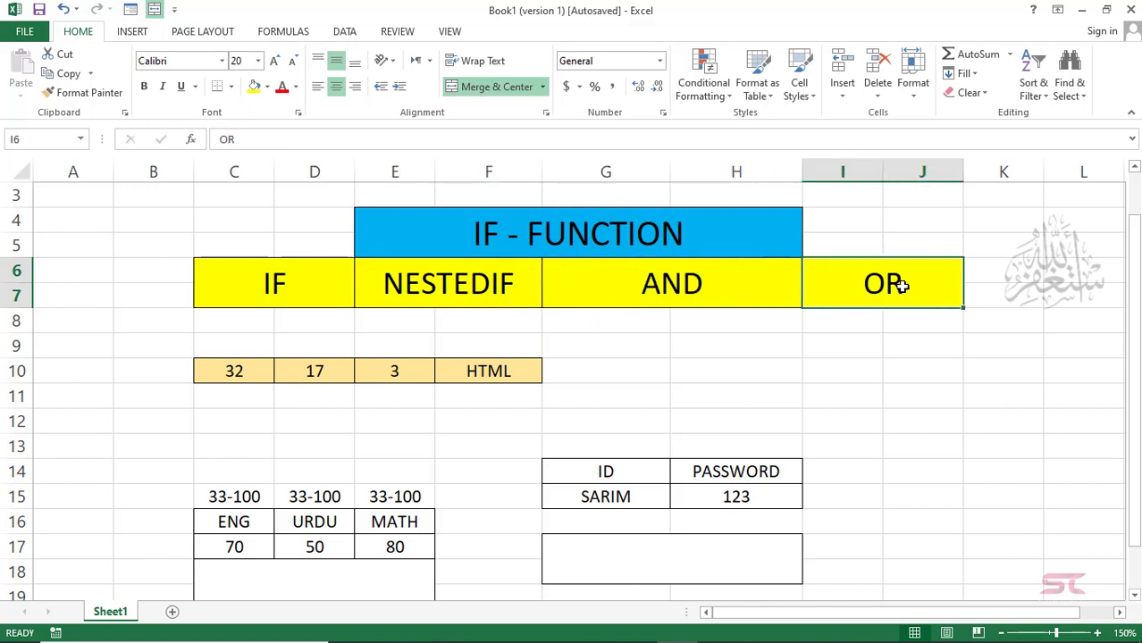
{"action": "left_click", "coordinate": [735, 365]}
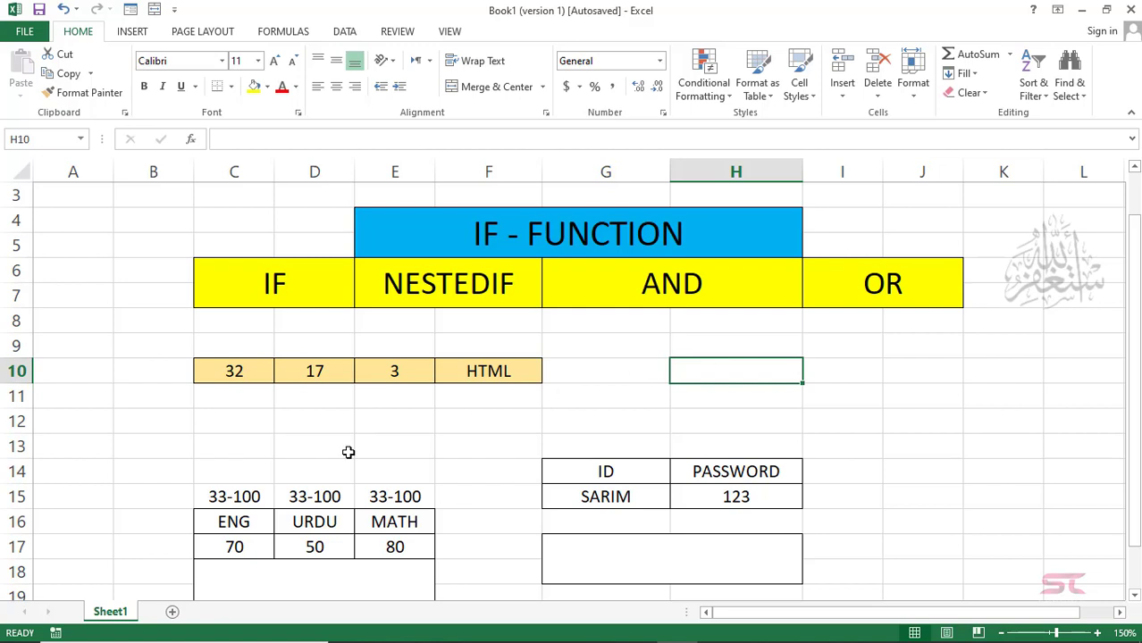
Step: Enter =IF(C10>=33,"PASS","FAIL") in C12, which shows FAIL for the mark 32
{"action": "left_click", "coordinate": [245, 399]}
{"action": "left_click", "coordinate": [240, 415]}
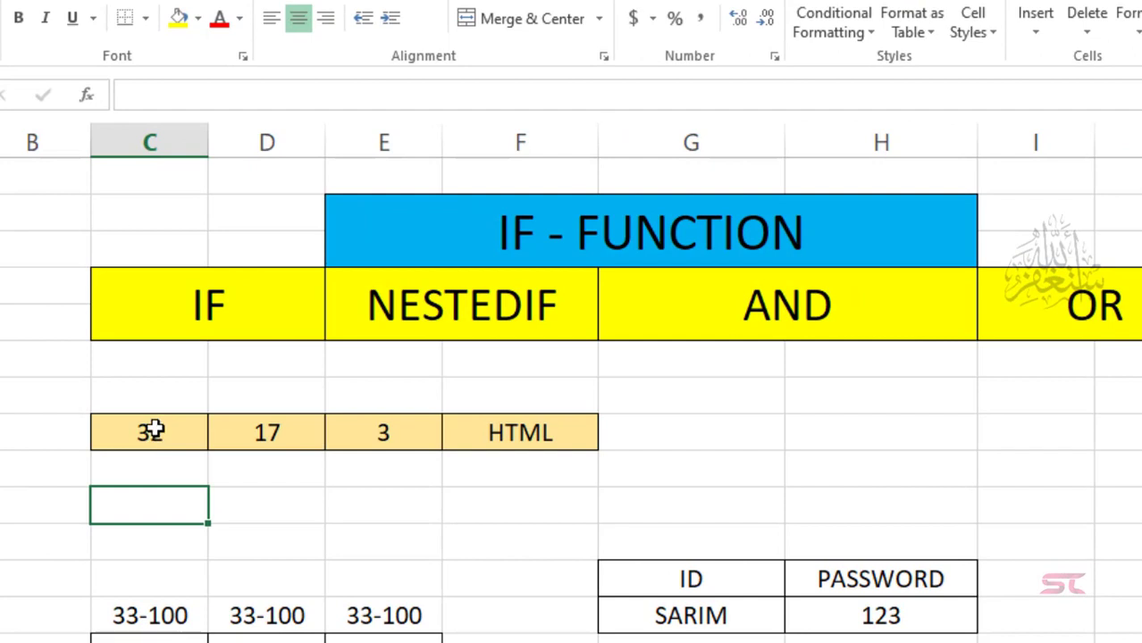
{"action": "left_click", "coordinate": [156, 433]}
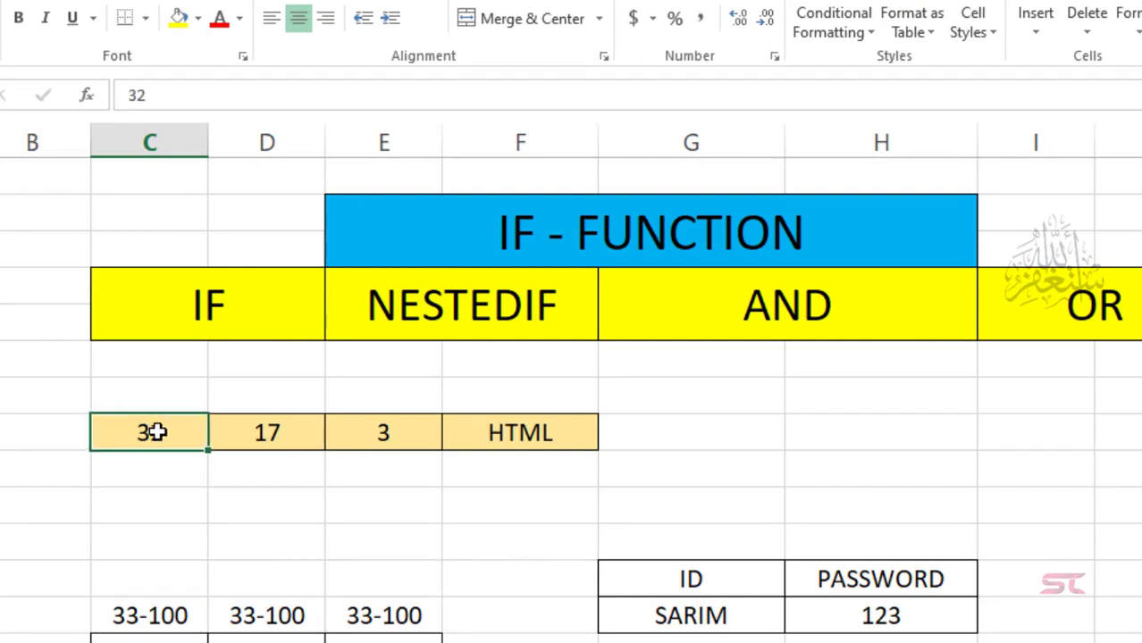
{"action": "left_click", "coordinate": [149, 496]}
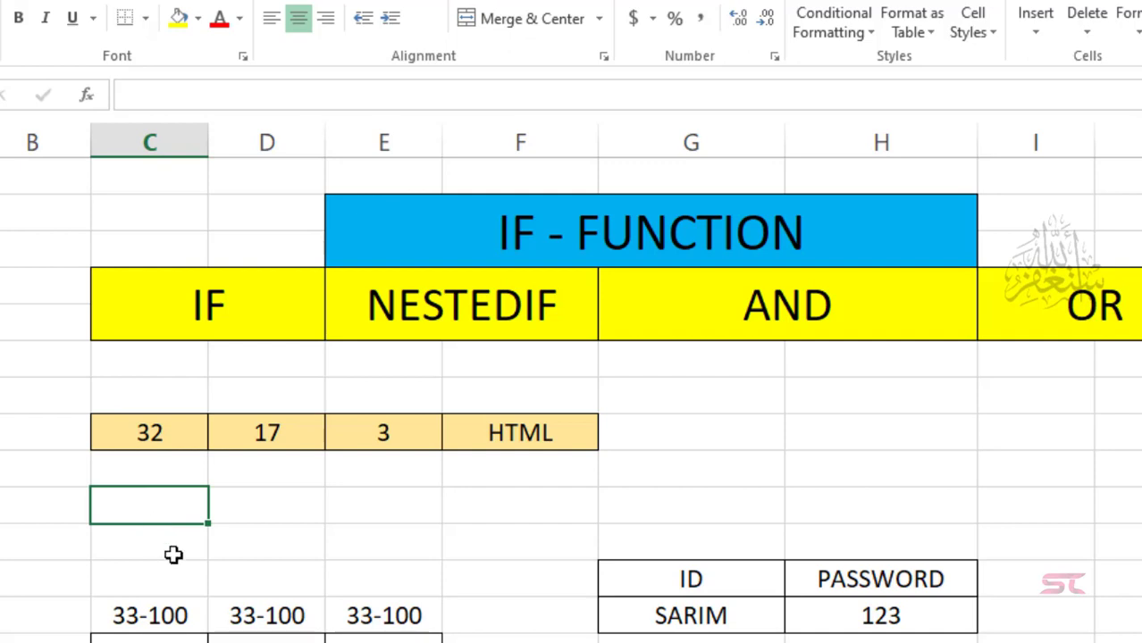
{"action": "type", "text": "="}
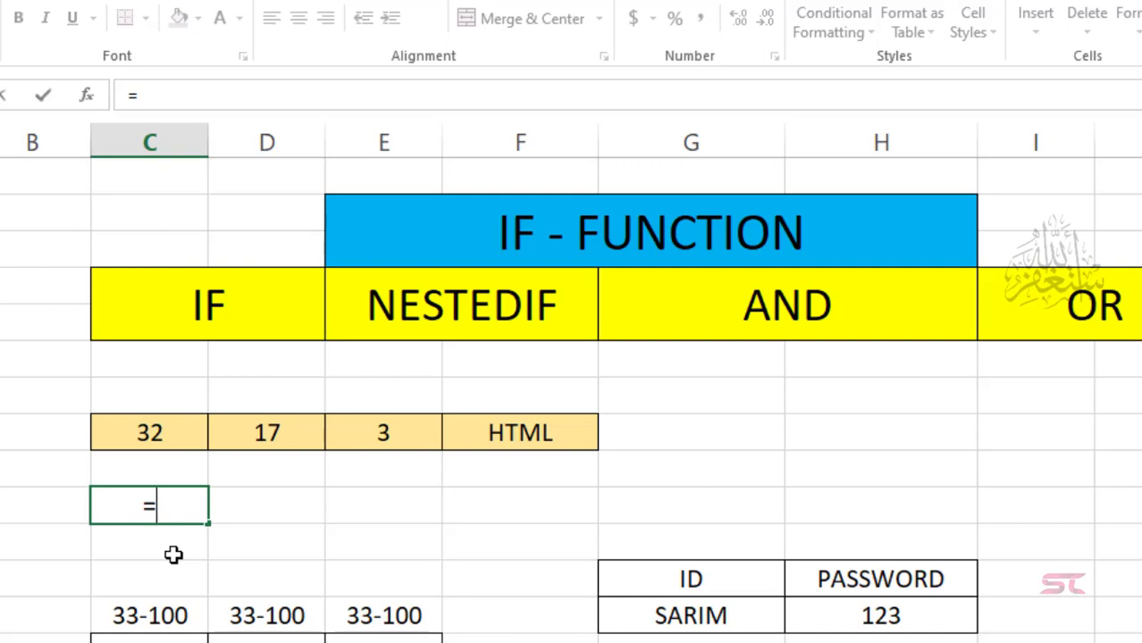
{"action": "type", "text": "IF("}
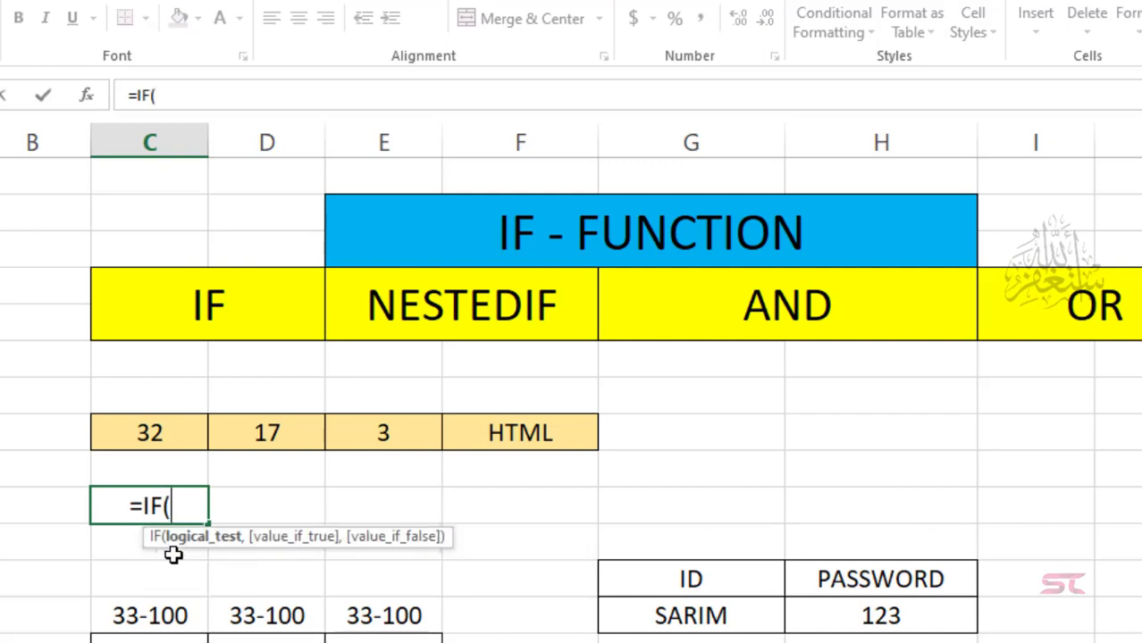
{"action": "key", "text": "Up"}
{"action": "key", "text": "Up"}
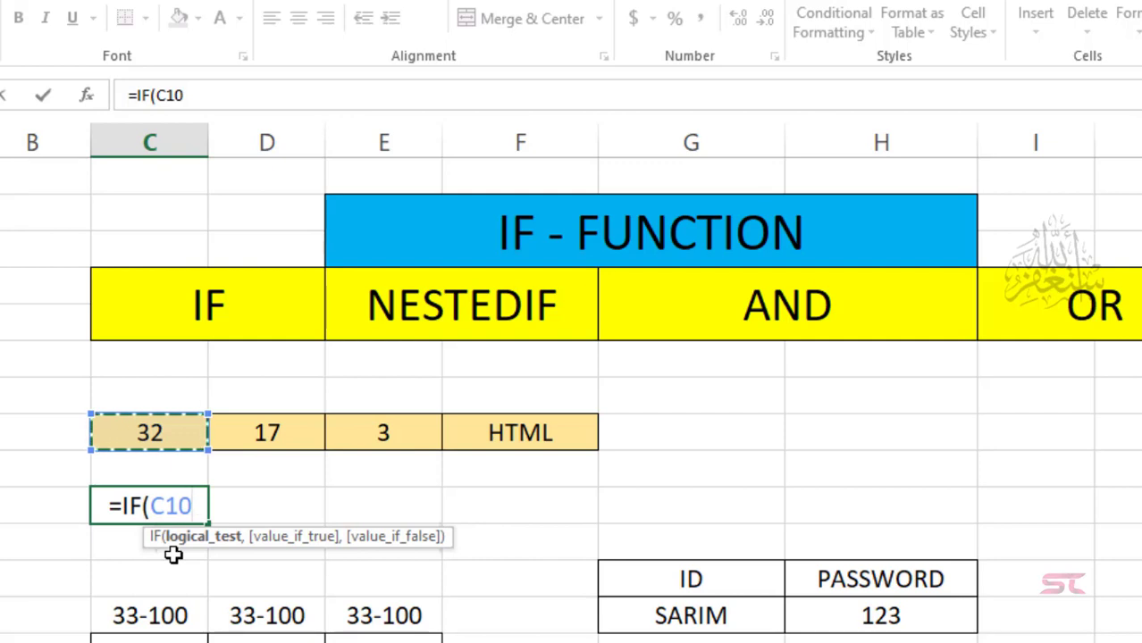
{"action": "type", "text": ">"}
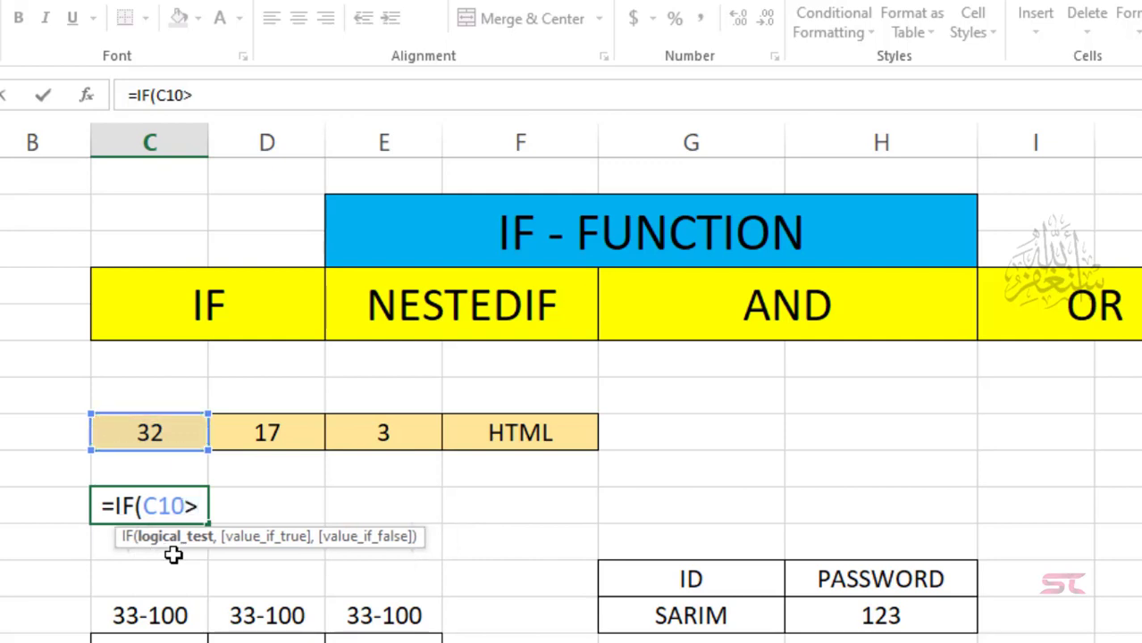
{"action": "type", "text": "="}
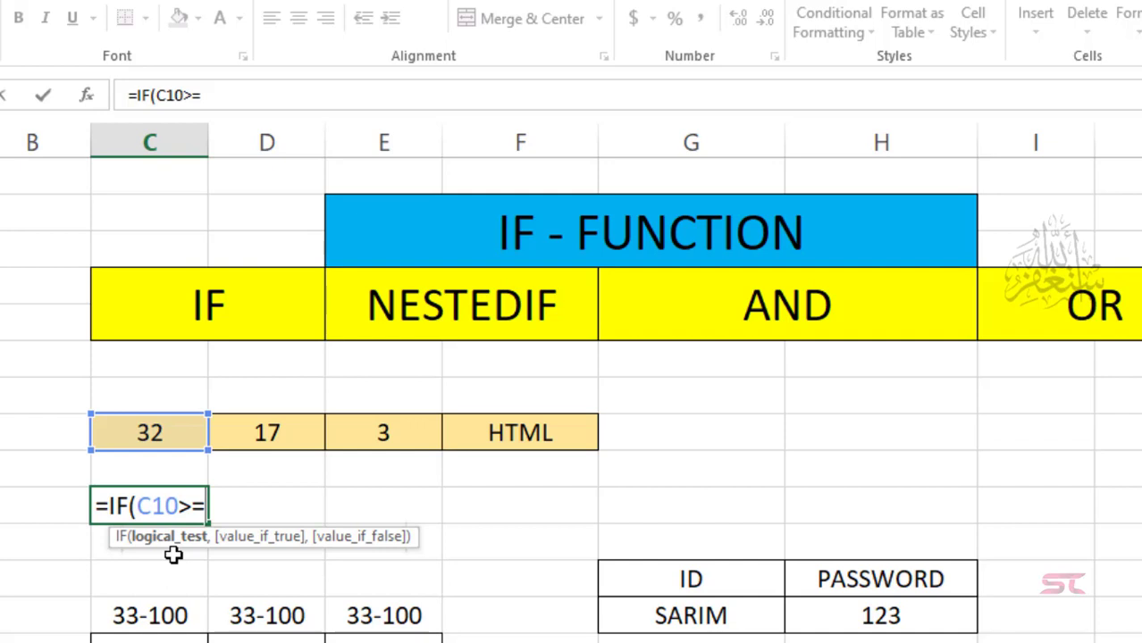
{"action": "type", "text": "33"}
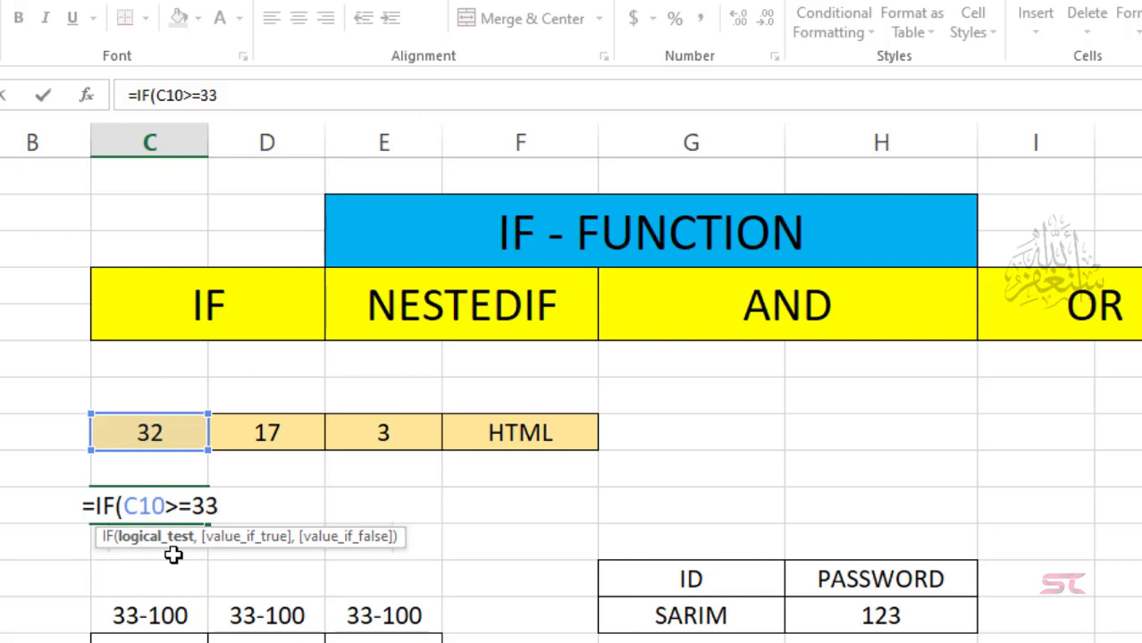
{"action": "type", "text": ","}
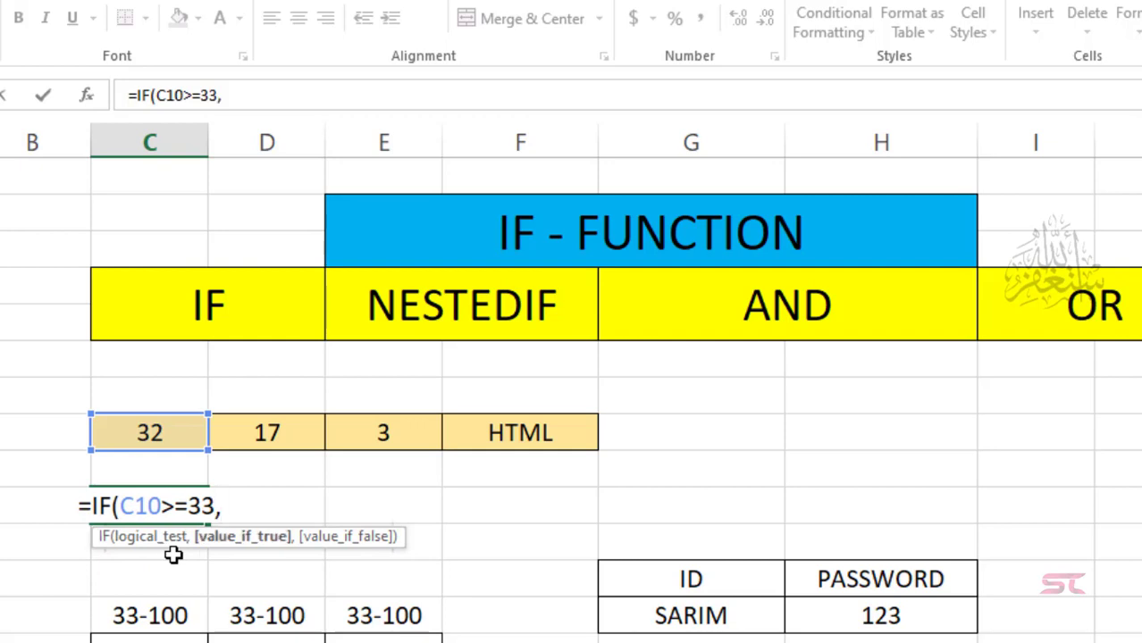
{"action": "type", "text": "\""}
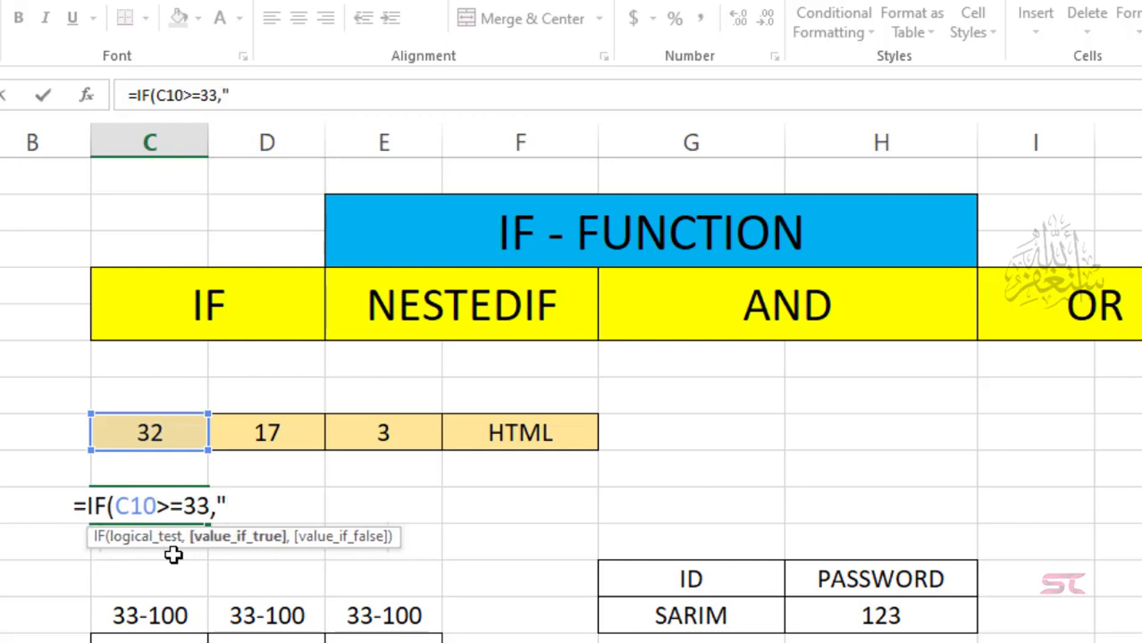
{"action": "type", "text": "PASS"}
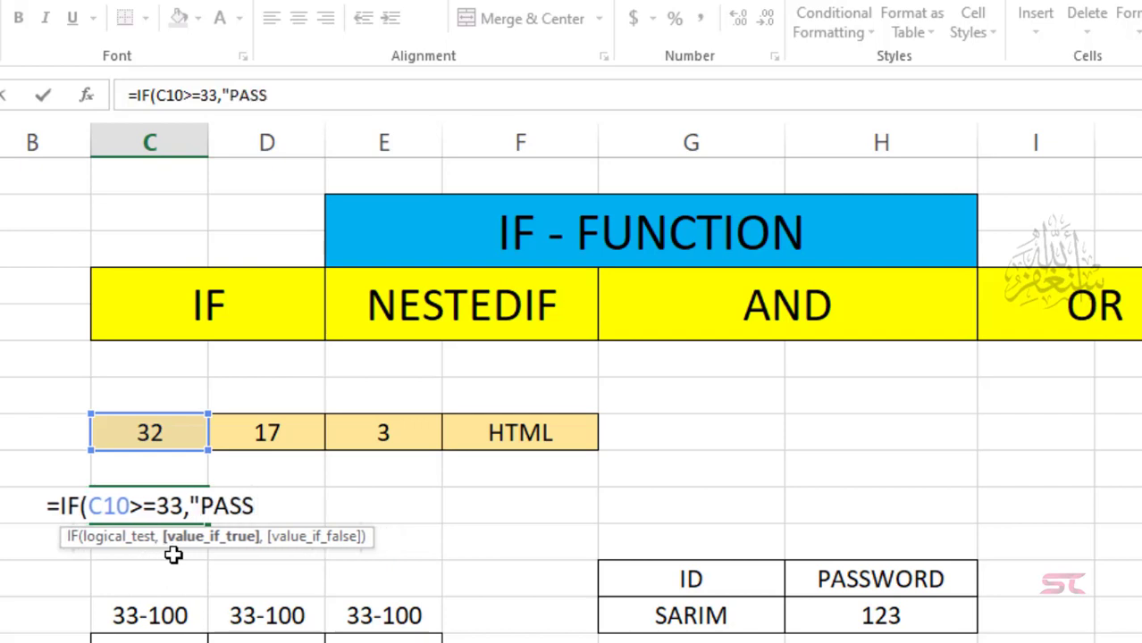
{"action": "type", "text": "\",\""}
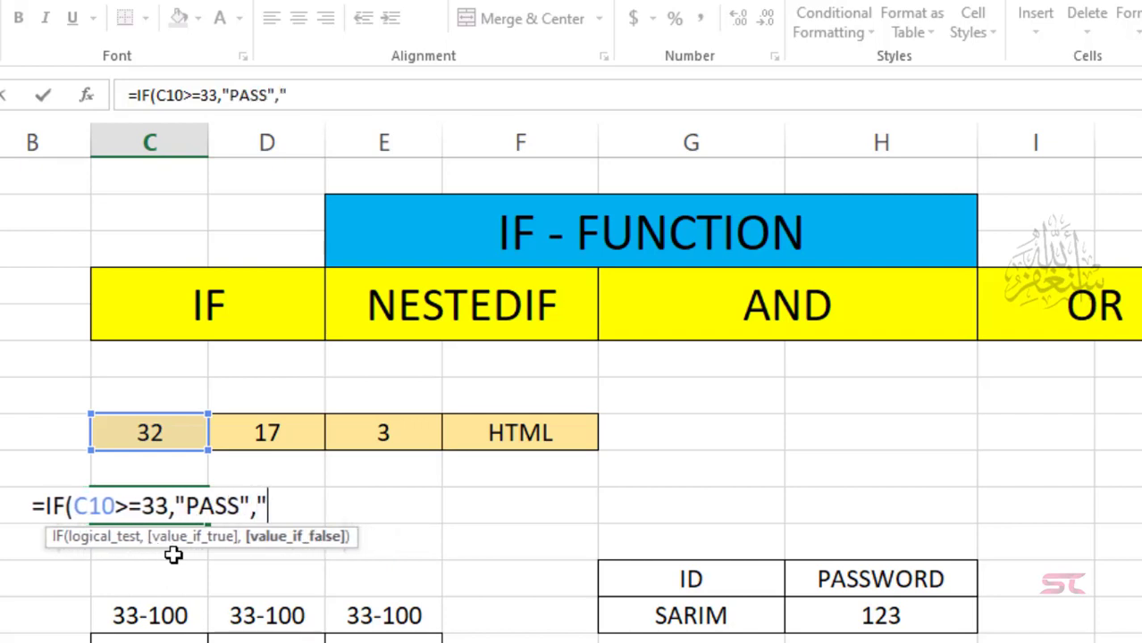
{"action": "type", "text": "FAI"}
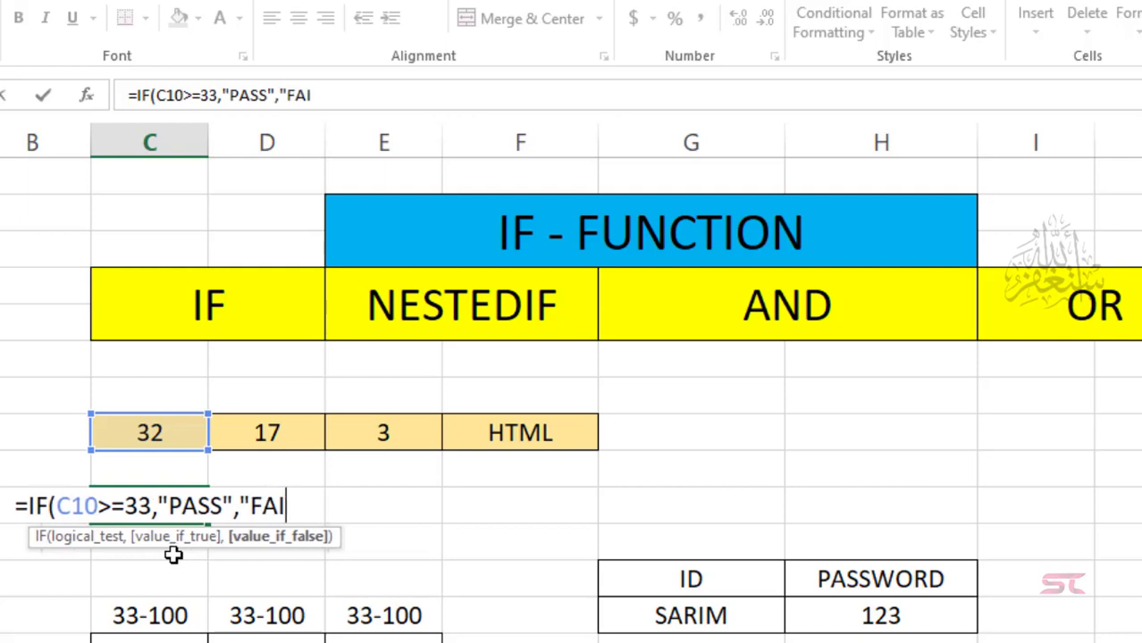
{"action": "type", "text": "L\""}
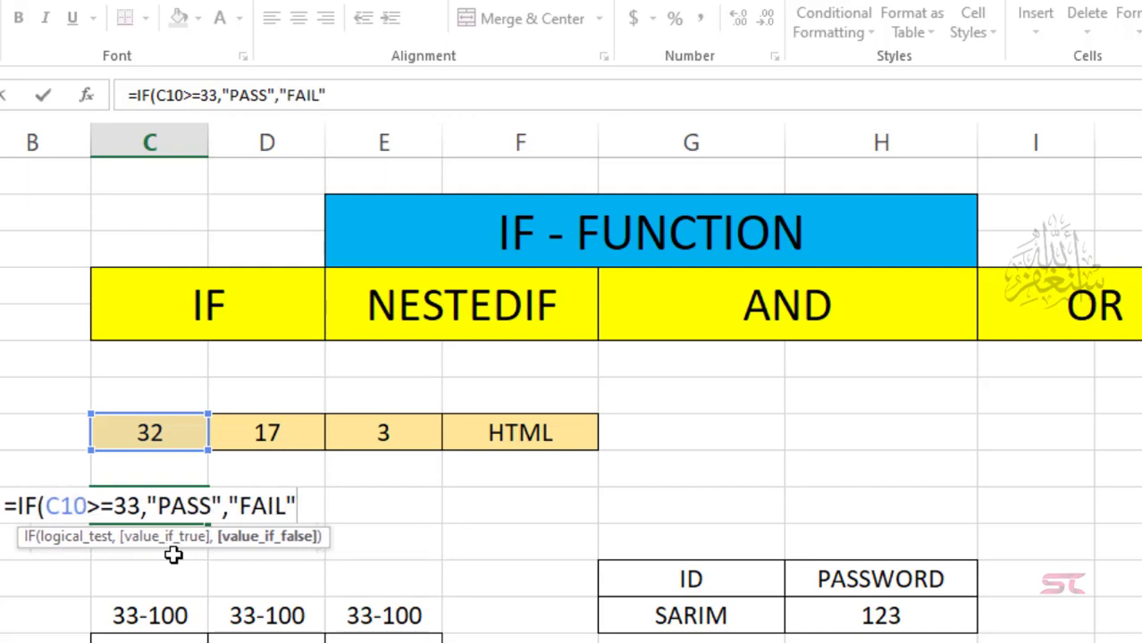
{"action": "type", "text": ")"}
{"action": "key", "text": "Return"}
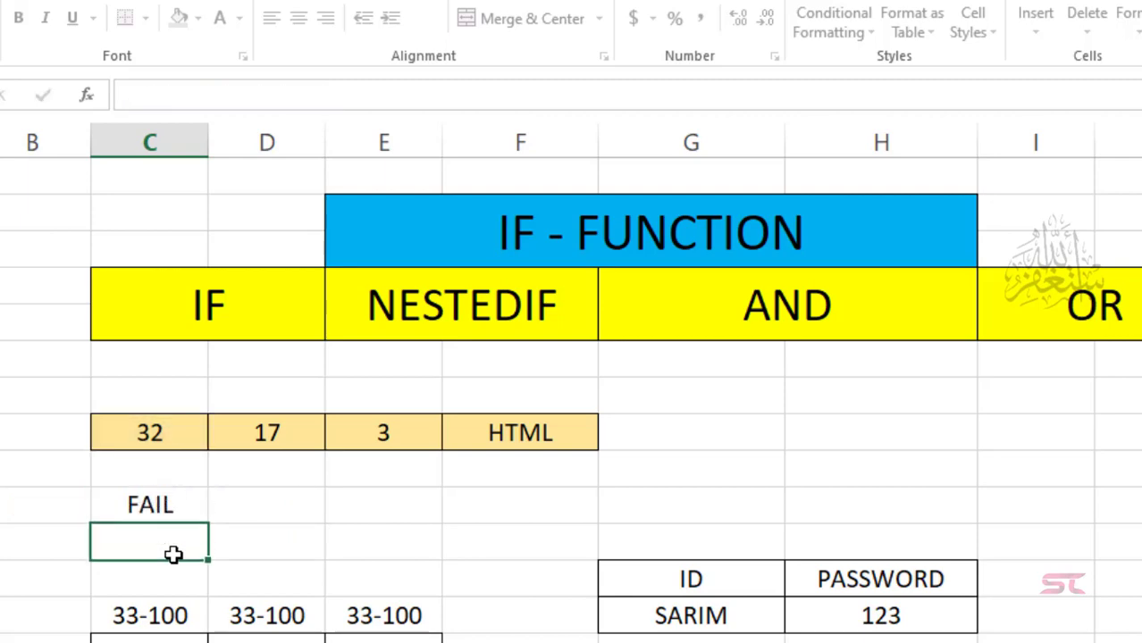
Step: Test the C12 IF result by changing the mark in C10 to 50, then 30
{"action": "left_click", "coordinate": [172, 504]}
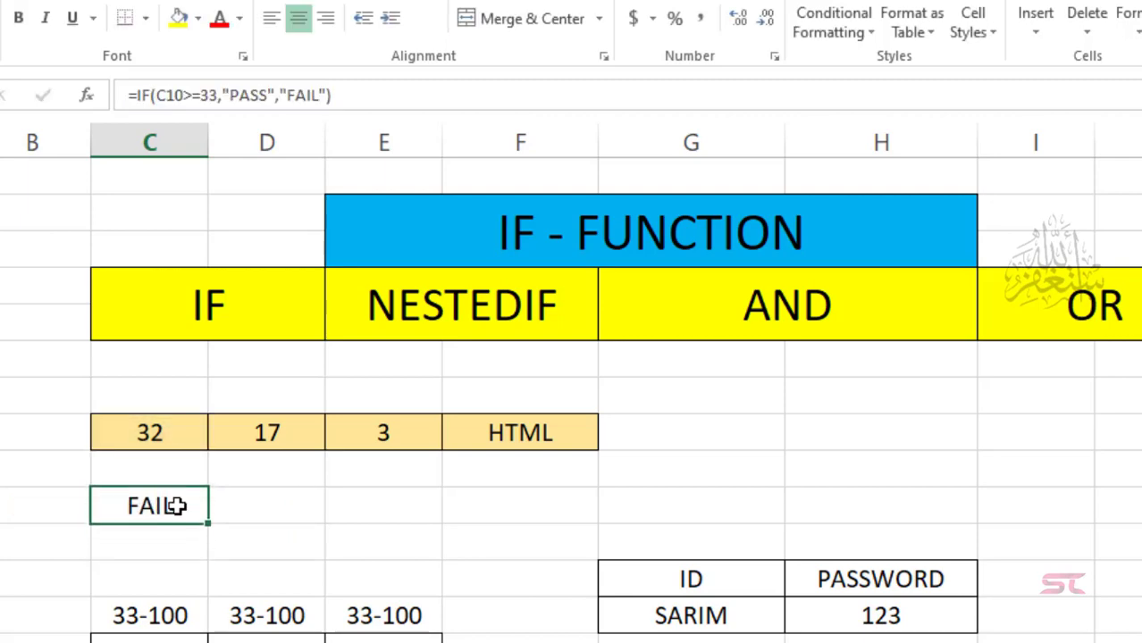
{"action": "left_click", "coordinate": [163, 435]}
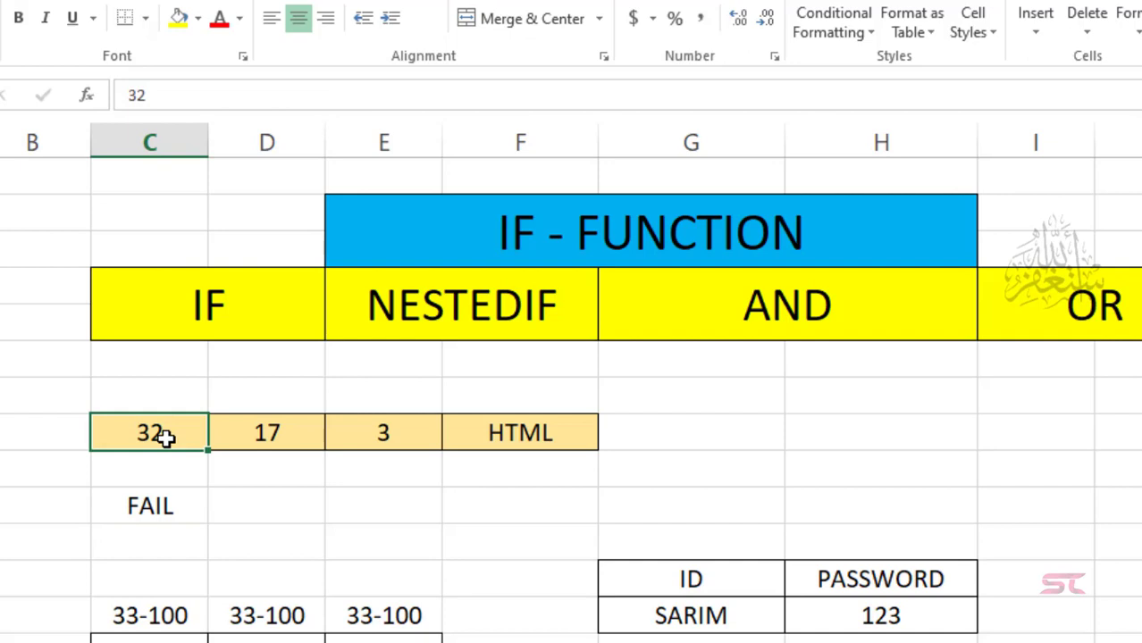
{"action": "type", "text": "50"}
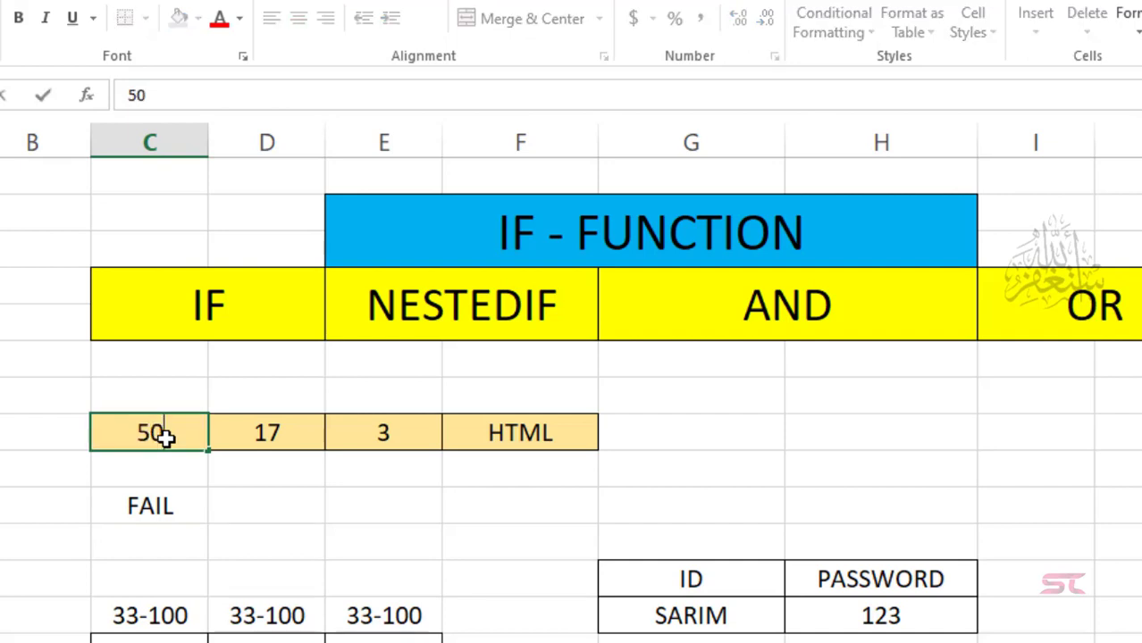
{"action": "key", "text": "Return"}
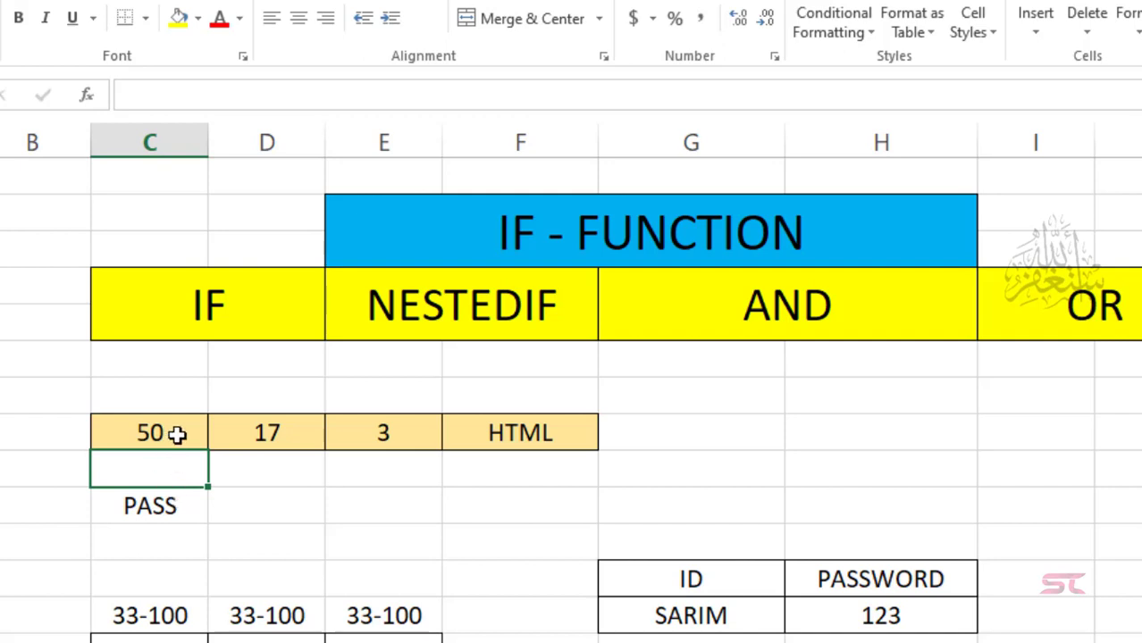
{"action": "left_click", "coordinate": [177, 434]}
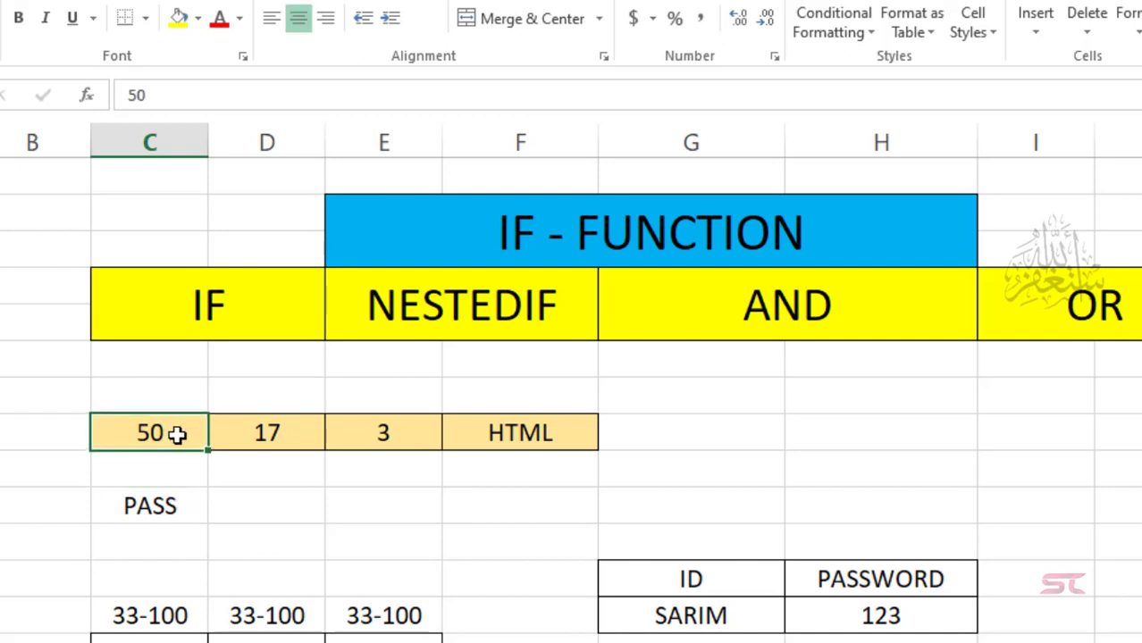
{"action": "type", "text": "30"}
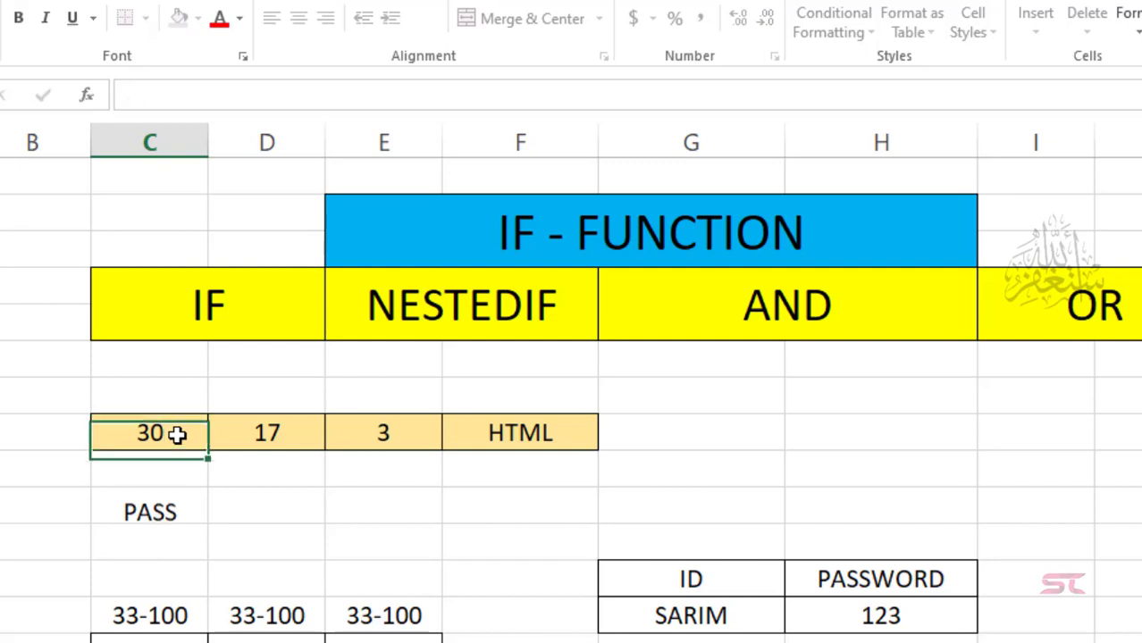
{"action": "key", "text": "Return"}
Step: Set the mark in C10 to 40 so C12 reads PASS
{"action": "left_click", "coordinate": [180, 433]}
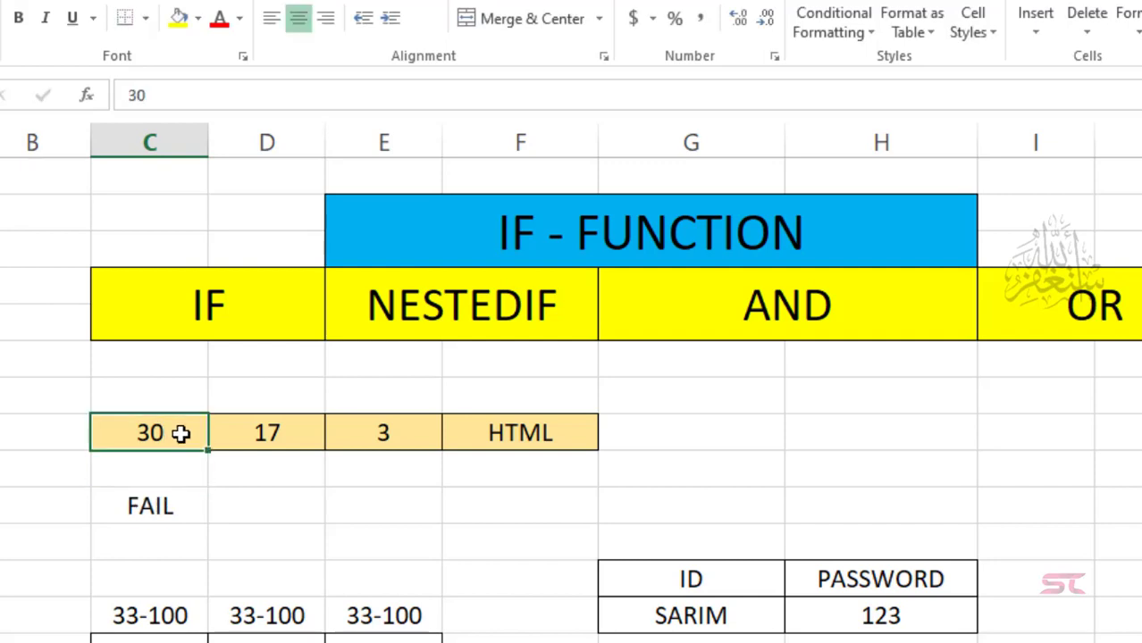
{"action": "type", "text": "40"}
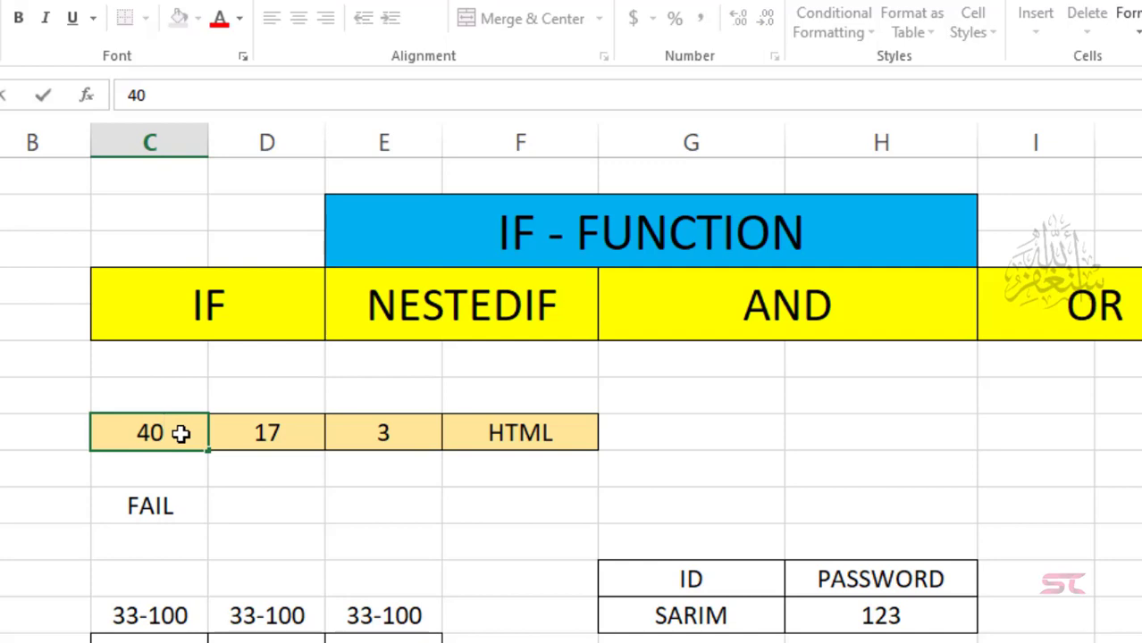
{"action": "key", "text": "Return"}
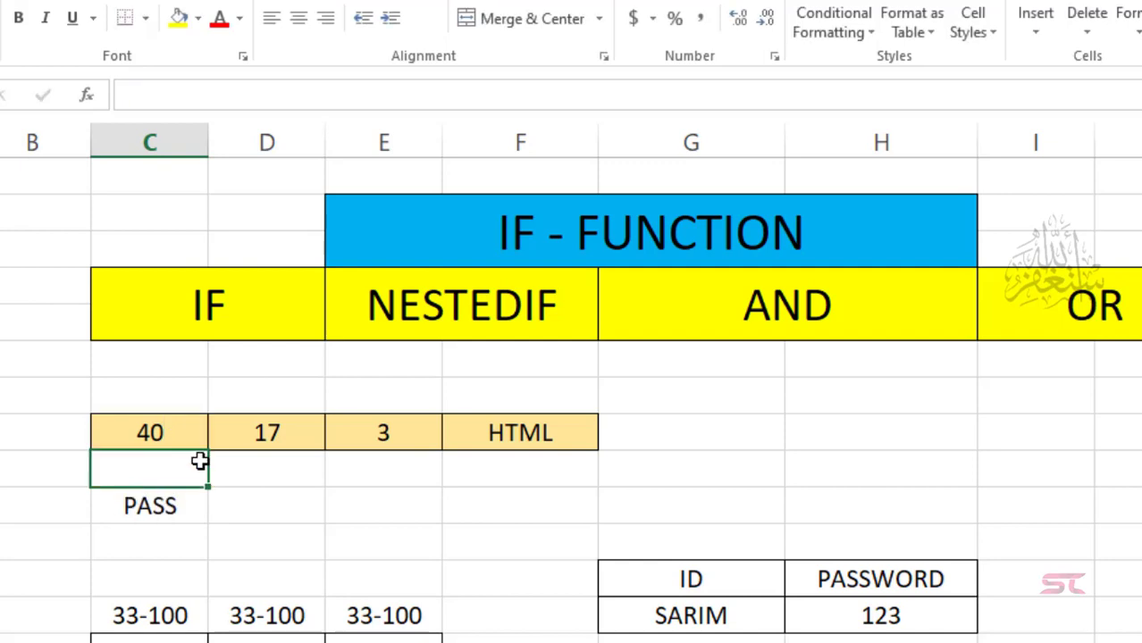
{"action": "left_click", "coordinate": [272, 504]}
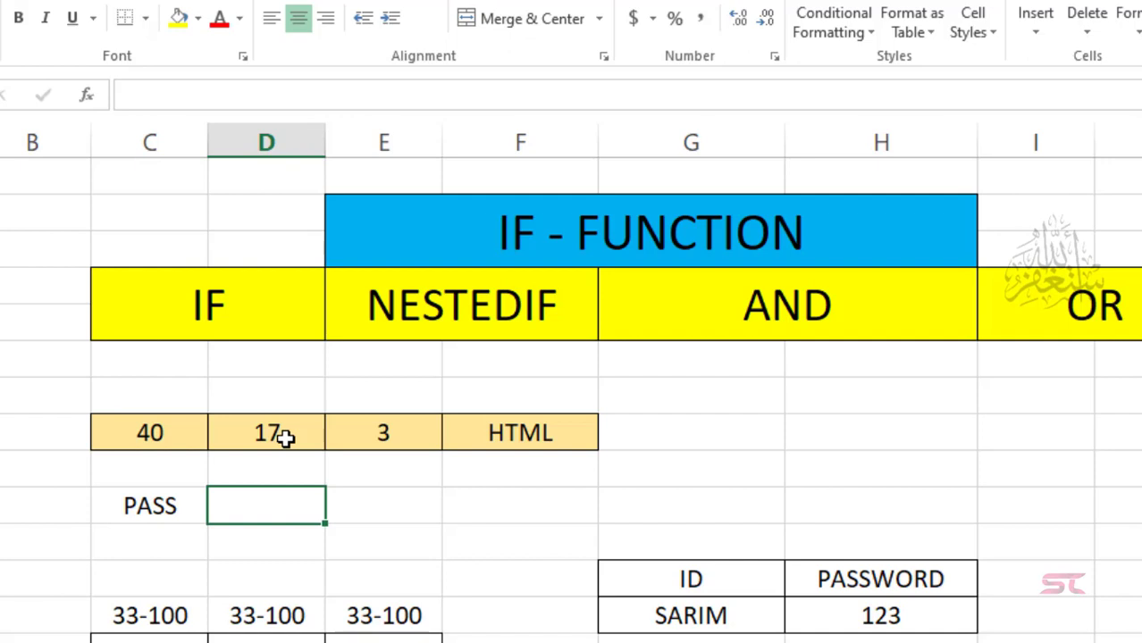
Step: Enter the age check =IF(D10>=18,"YES","NO") in D12
{"action": "type", "text": "="}
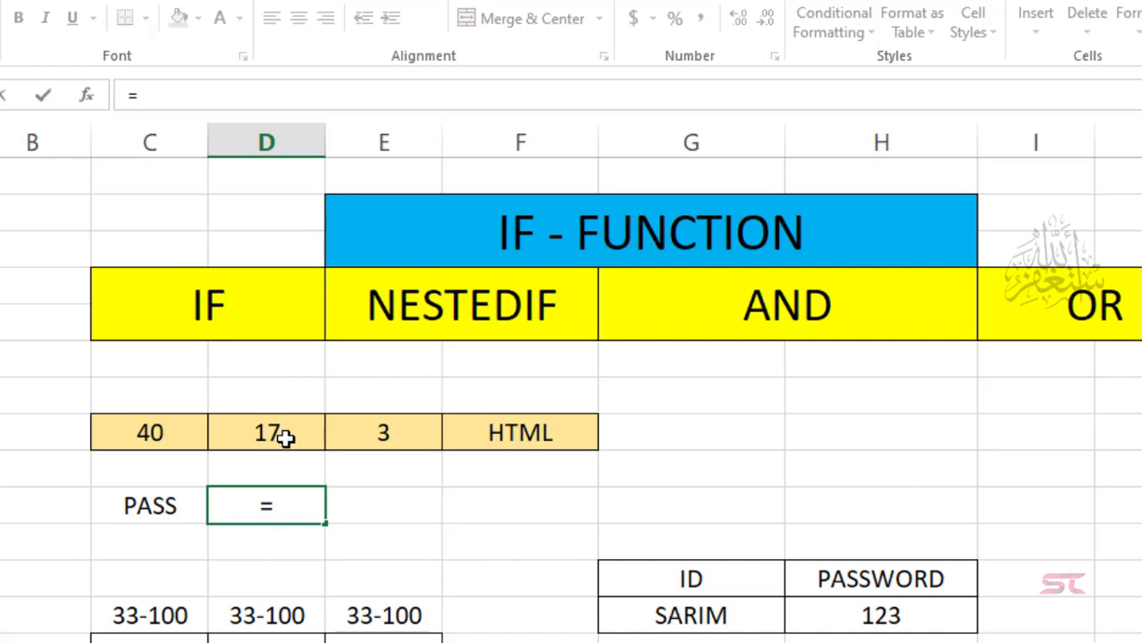
{"action": "type", "text": "IF("}
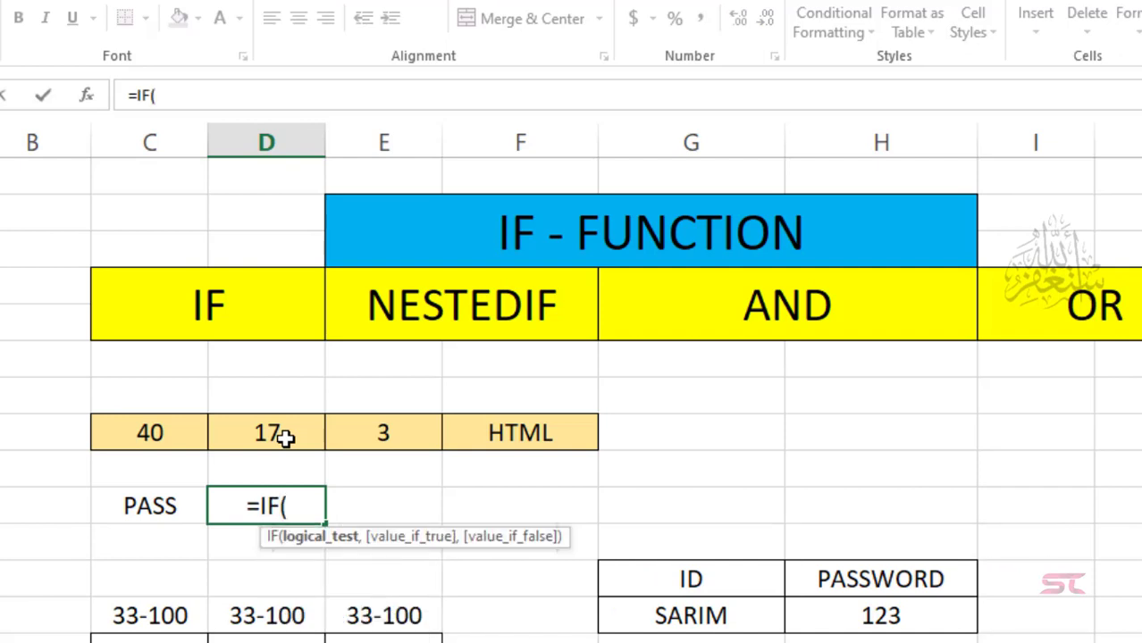
{"action": "key", "text": "Up"}
{"action": "key", "text": "Up"}
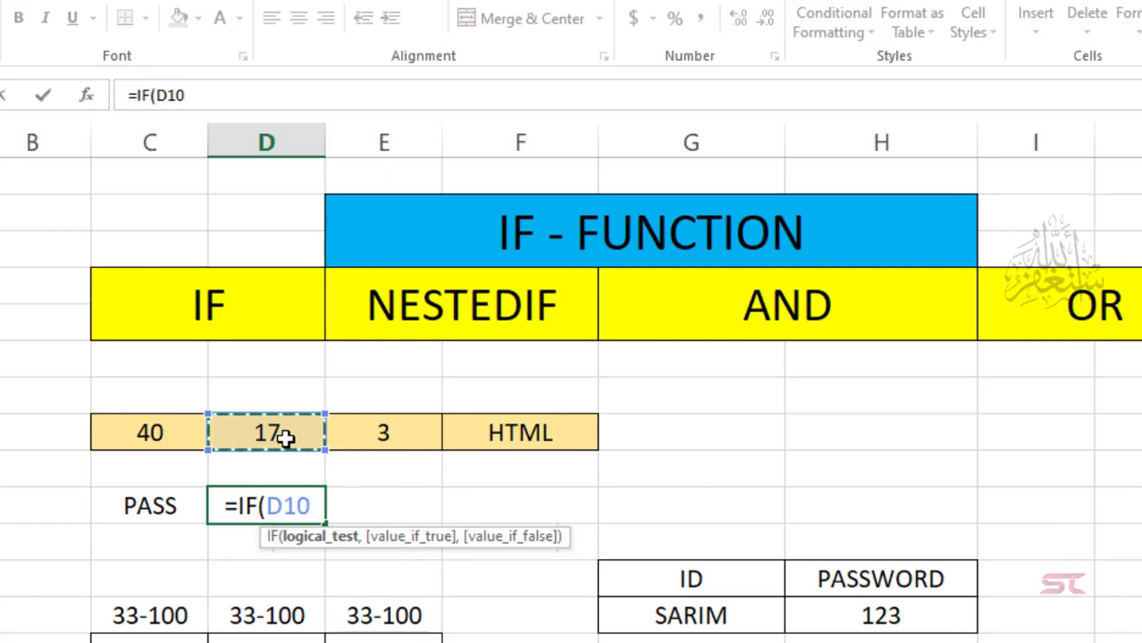
{"action": "type", "text": ">"}
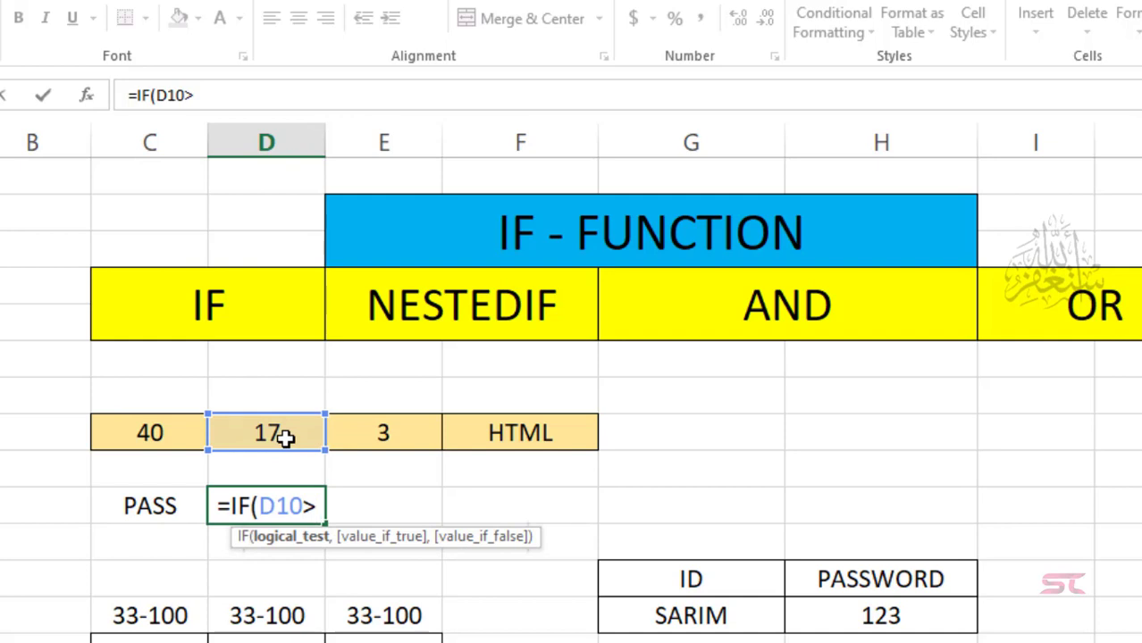
{"action": "type", "text": "=1"}
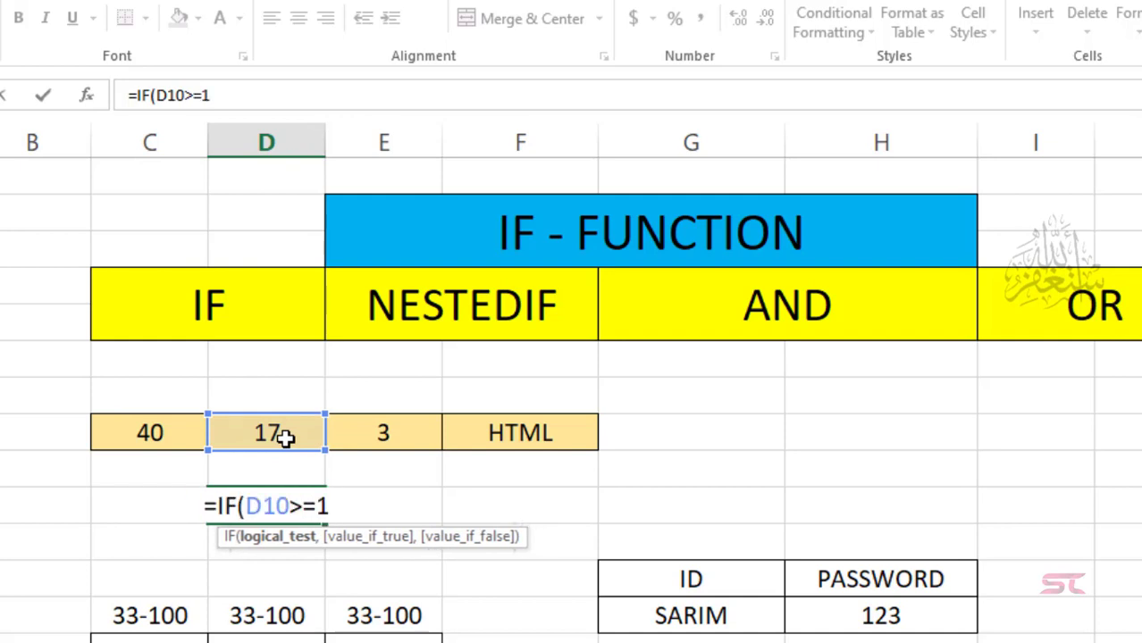
{"action": "type", "text": "8,\""}
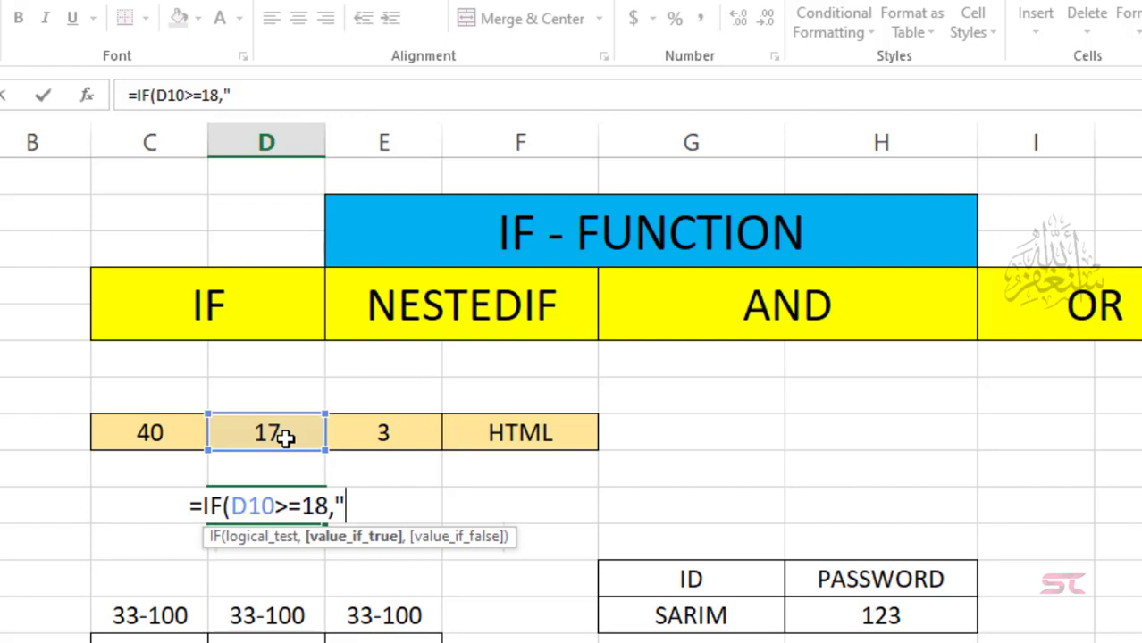
{"action": "type", "text": "YES"}
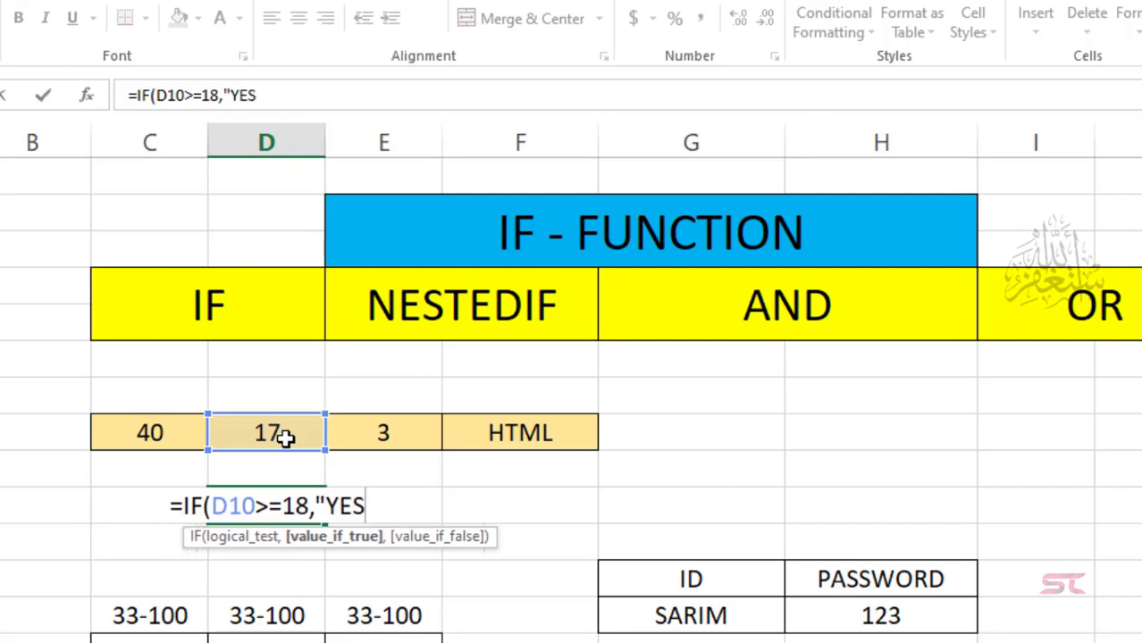
{"action": "type", "text": "\",\""}
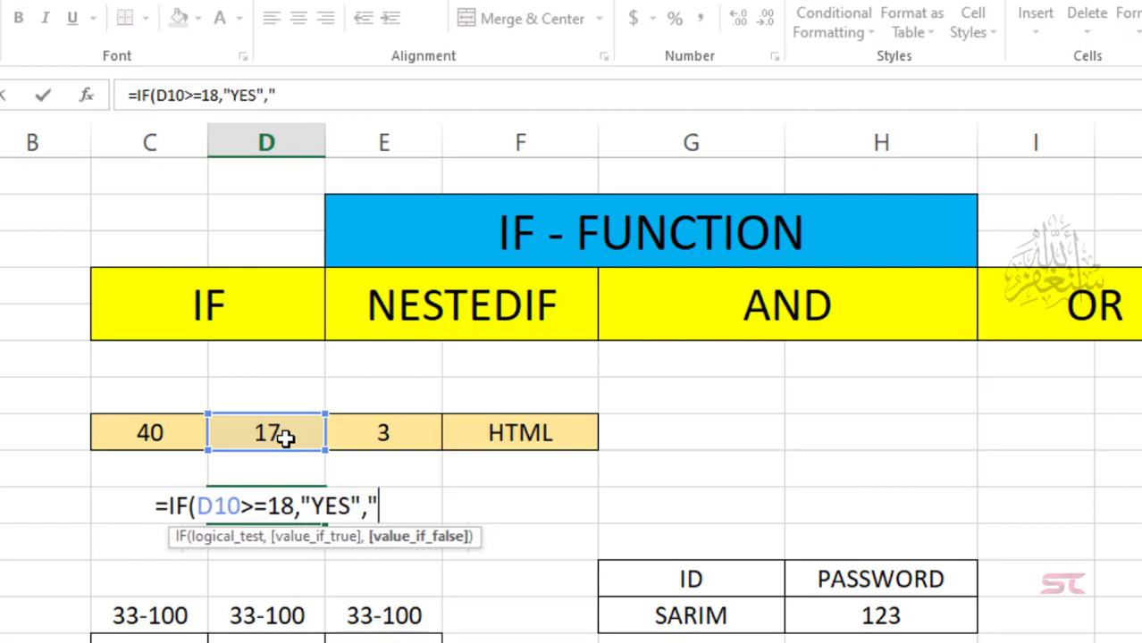
{"action": "type", "text": "NO"}
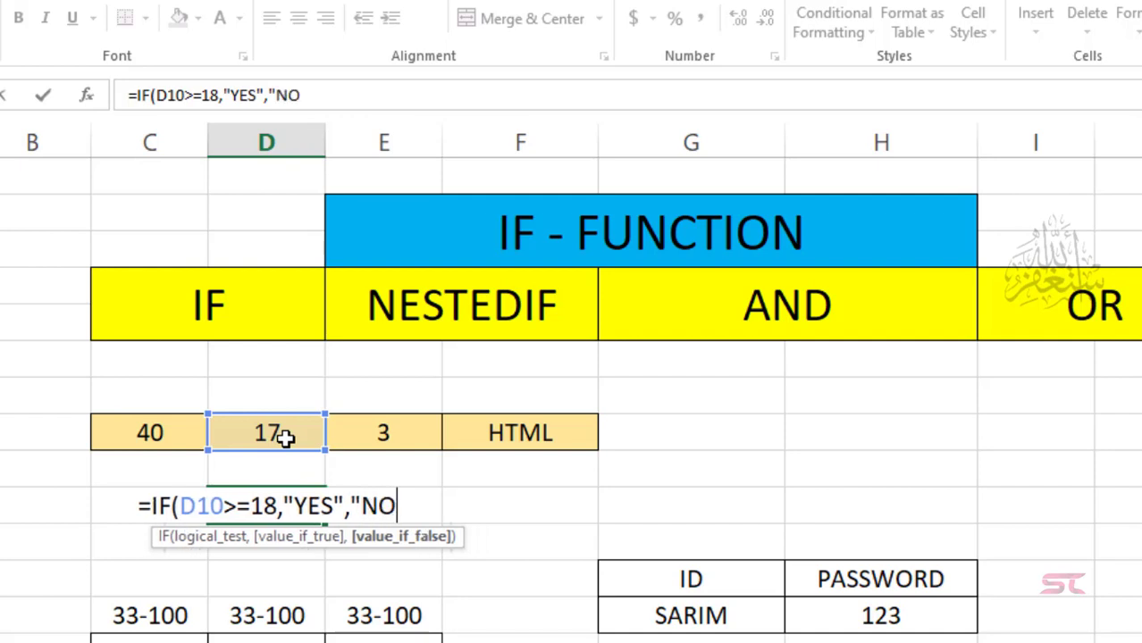
{"action": "type", "text": "\")"}
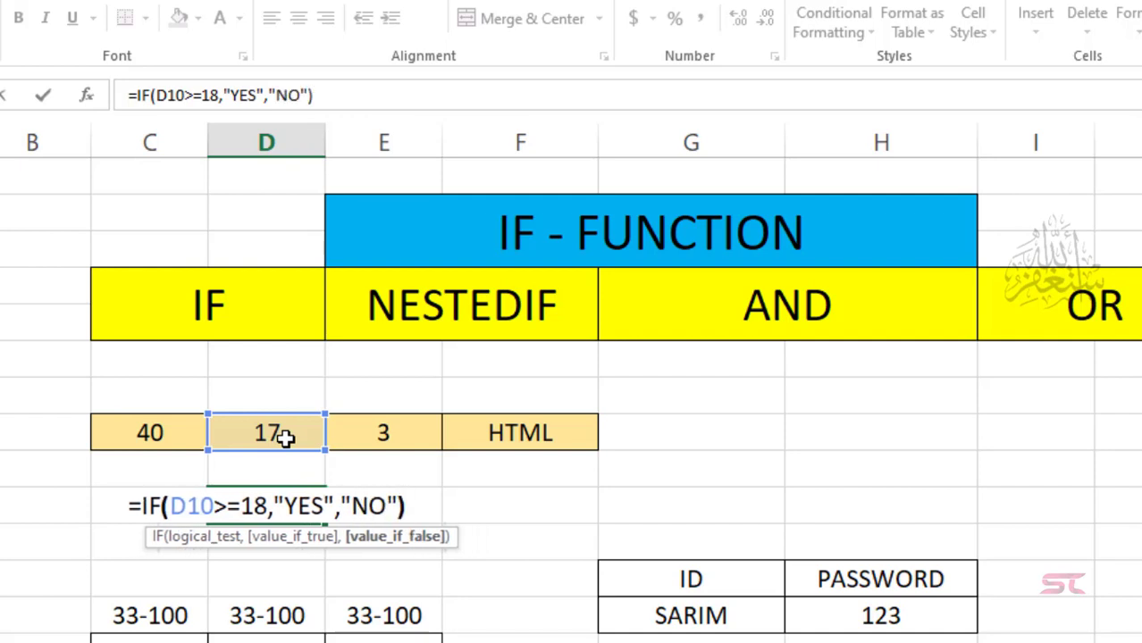
{"action": "key", "text": "Return"}
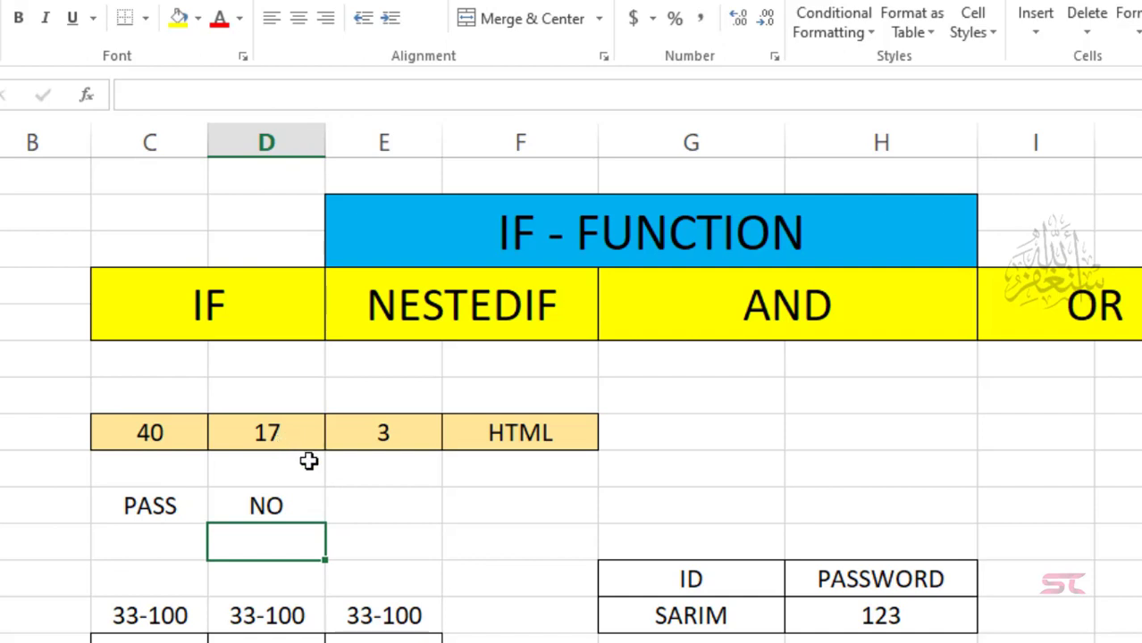
{"action": "left_click", "coordinate": [296, 502]}
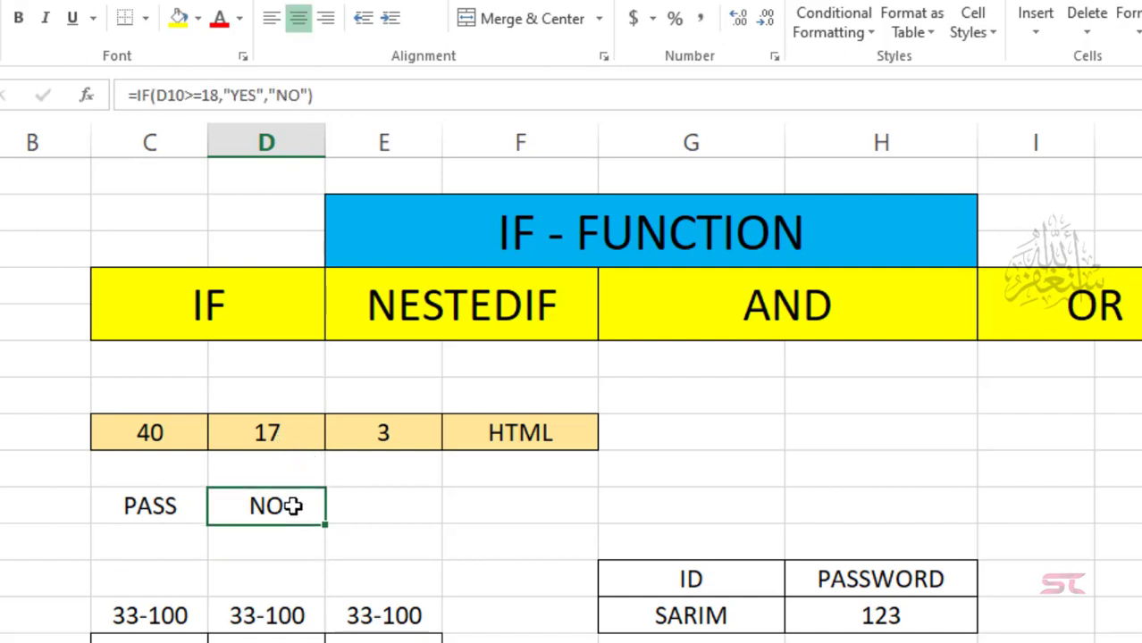
Step: Change D10 from 17 to 18 so D12 shows YES
{"action": "left_click", "coordinate": [284, 435]}
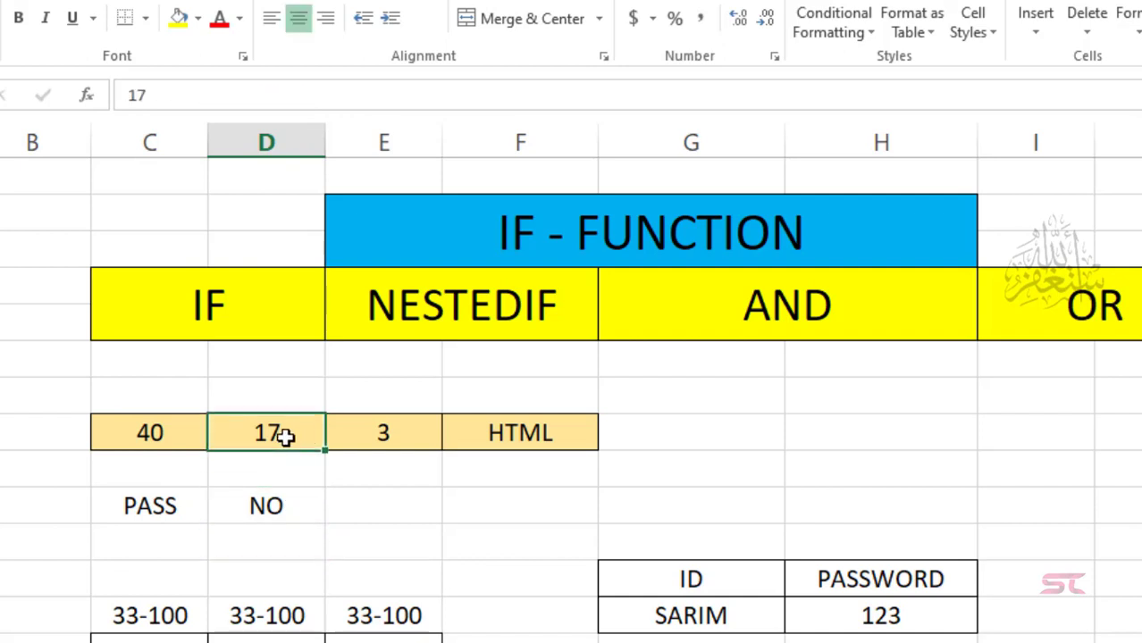
{"action": "type", "text": "18"}
{"action": "key", "text": "Return"}
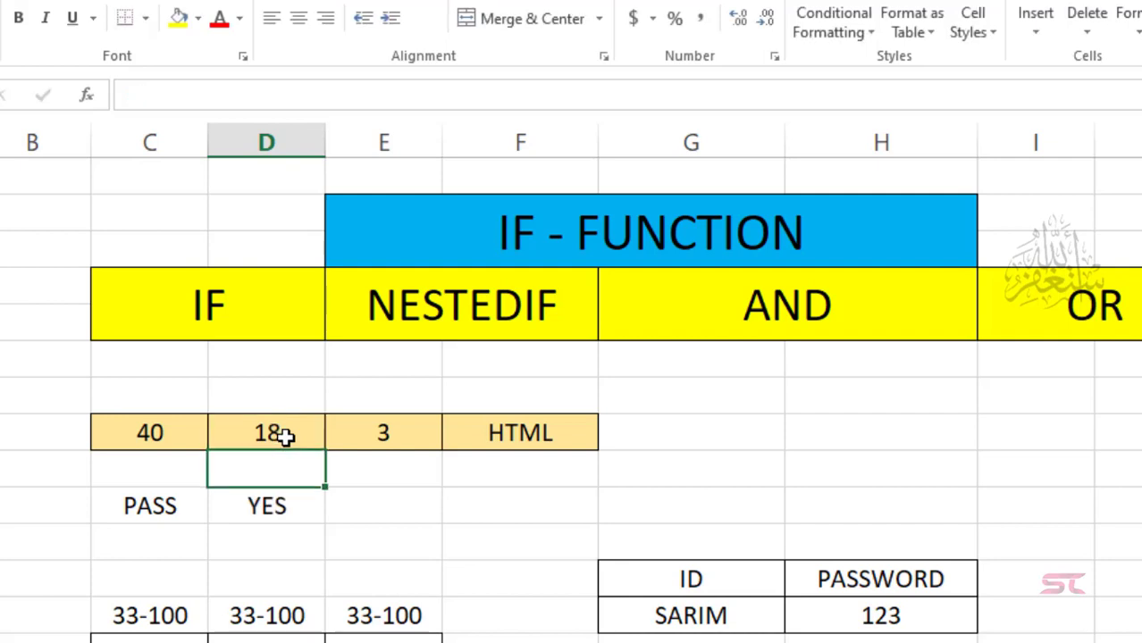
{"action": "left_click", "coordinate": [382, 509]}
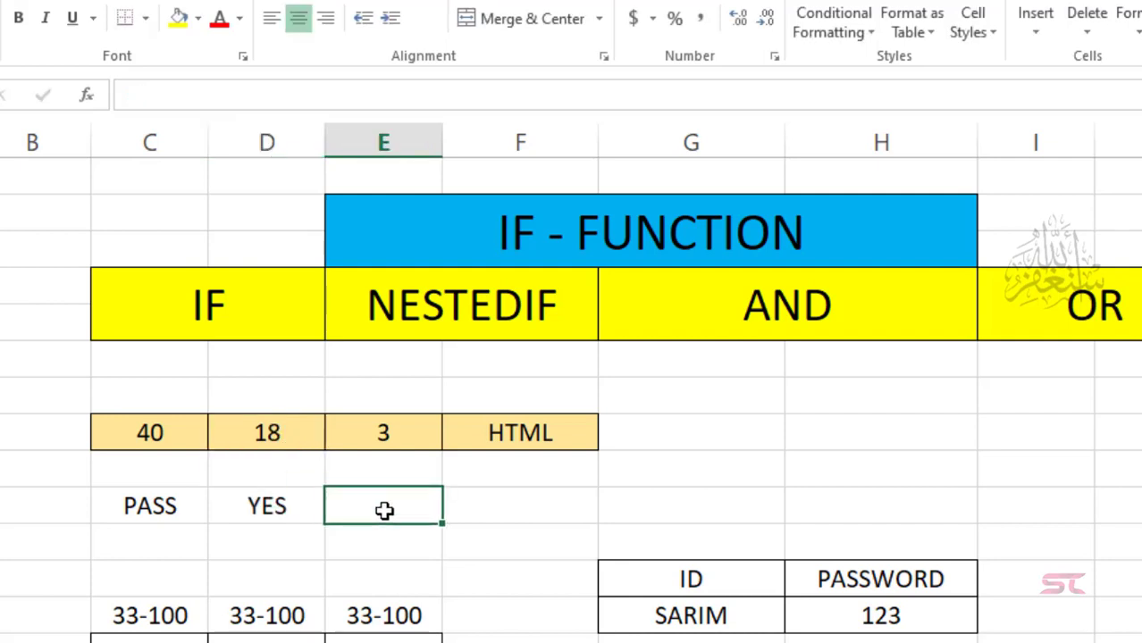
Step: Replace the value 3 in E10 with 1
{"action": "left_click", "coordinate": [398, 432]}
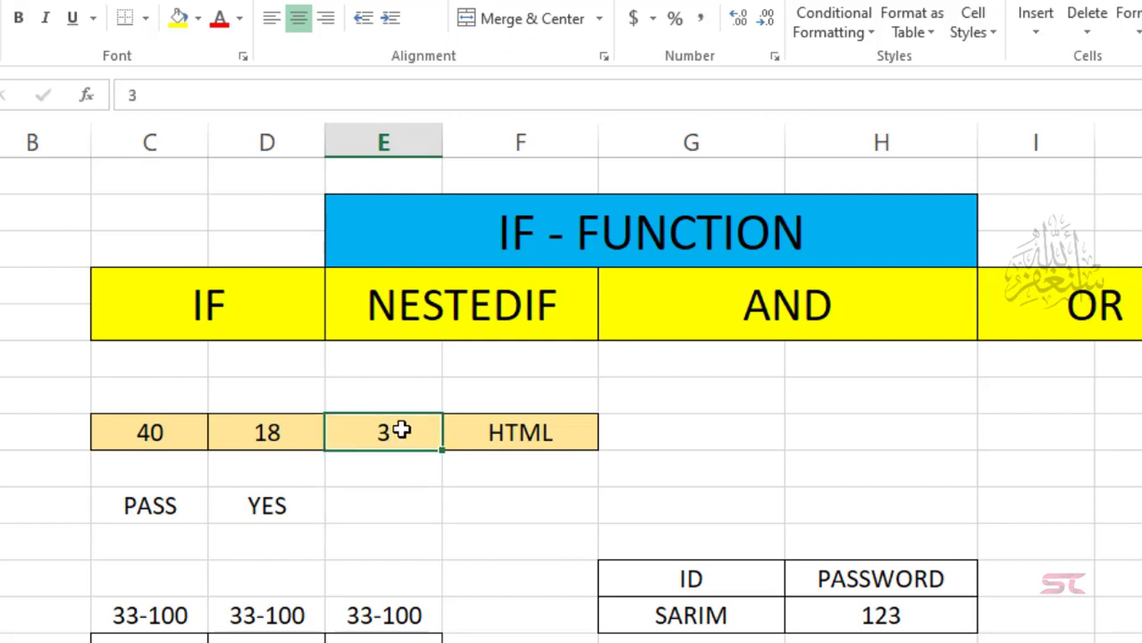
{"action": "double_click", "coordinate": [398, 433]}
{"action": "key", "text": "BackSpace"}
{"action": "type", "text": "1"}
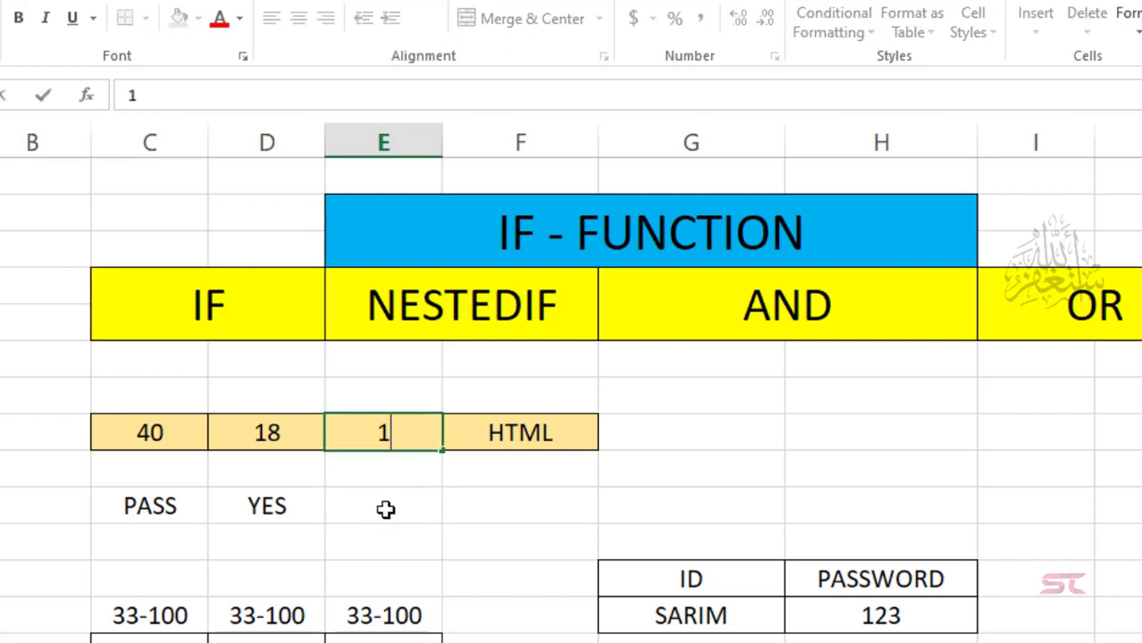
{"action": "left_click", "coordinate": [386, 510]}
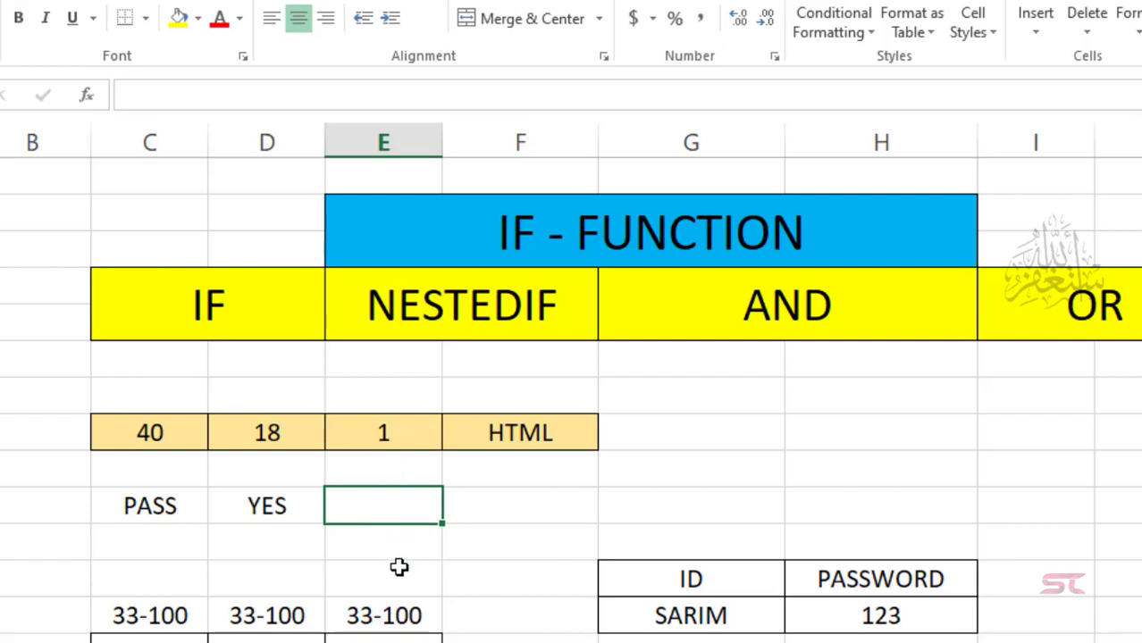
Step: Enter =IF(E10=1,"ONE",IF(E10=2,"TWO",IF(E10=3,"THREE"))) in E12
{"action": "type", "text": "="}
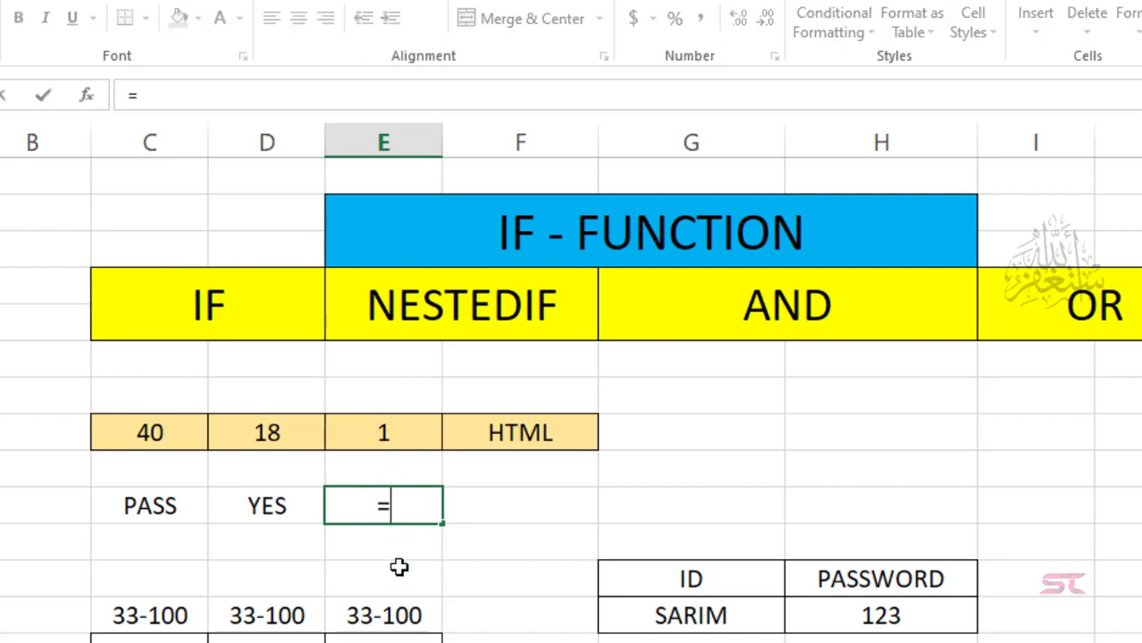
{"action": "type", "text": "IF("}
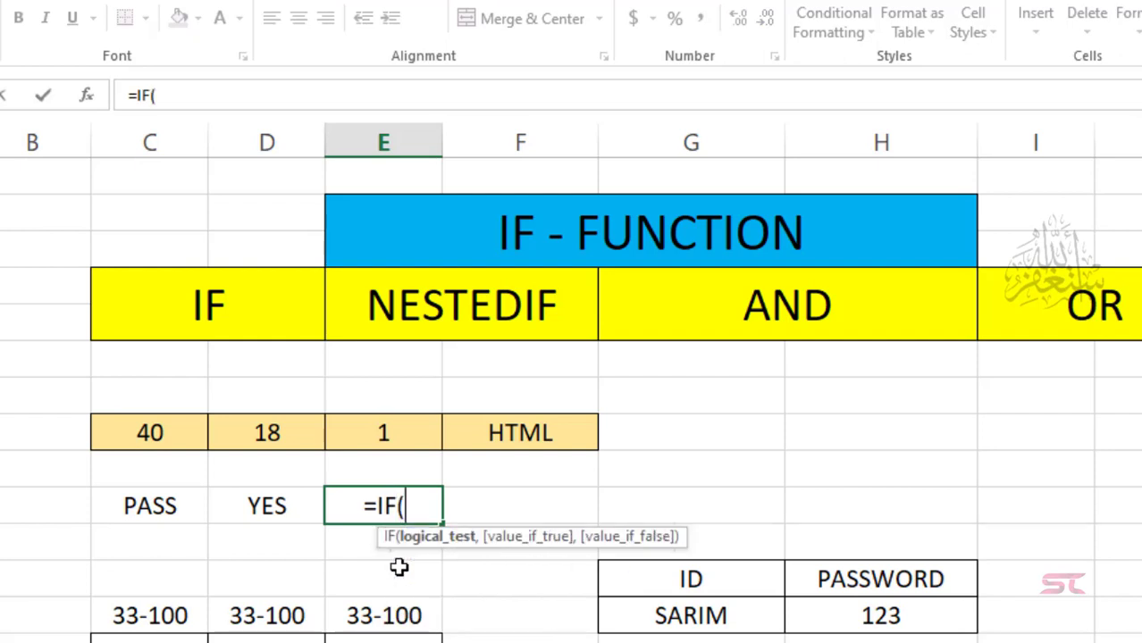
{"action": "key", "text": "Up"}
{"action": "key", "text": "Up"}
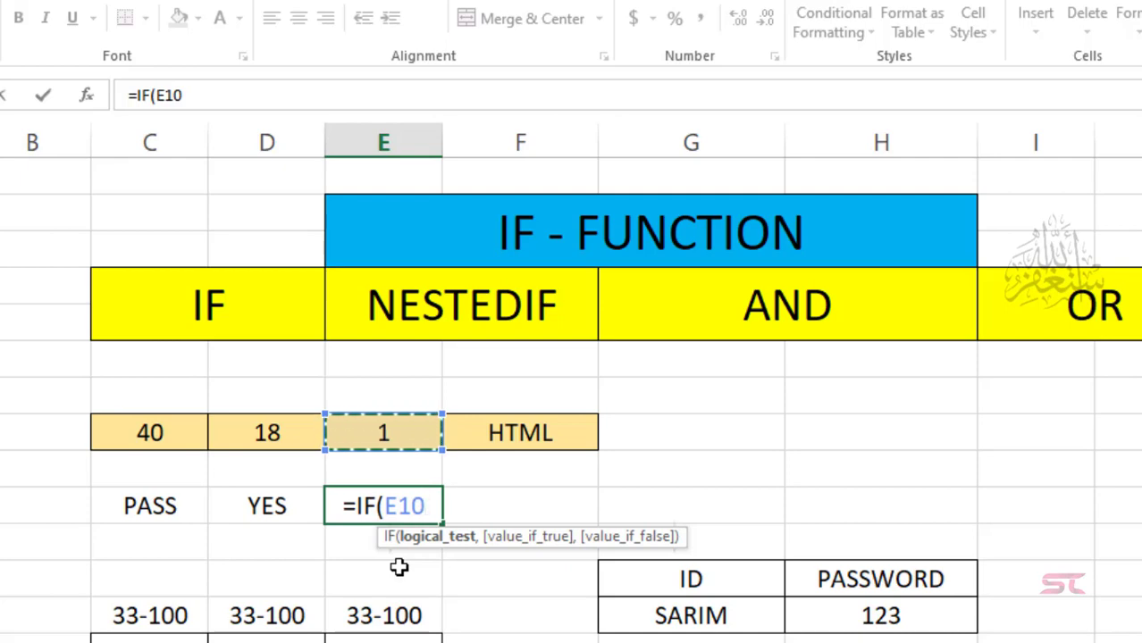
{"action": "type", "text": "="}
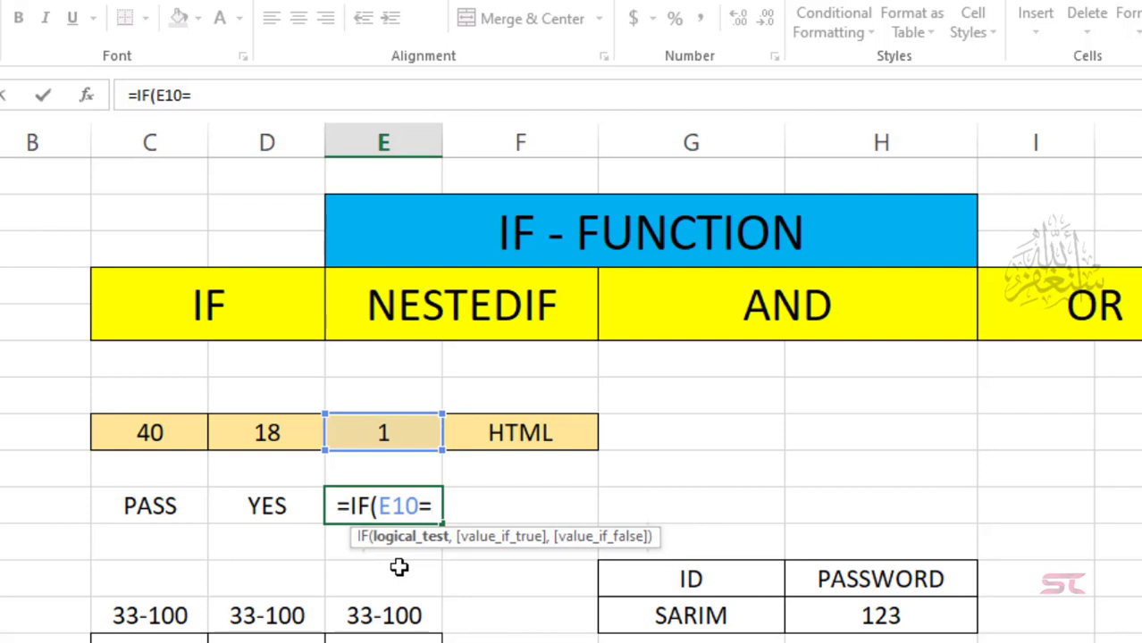
{"action": "type", "text": "1,\""}
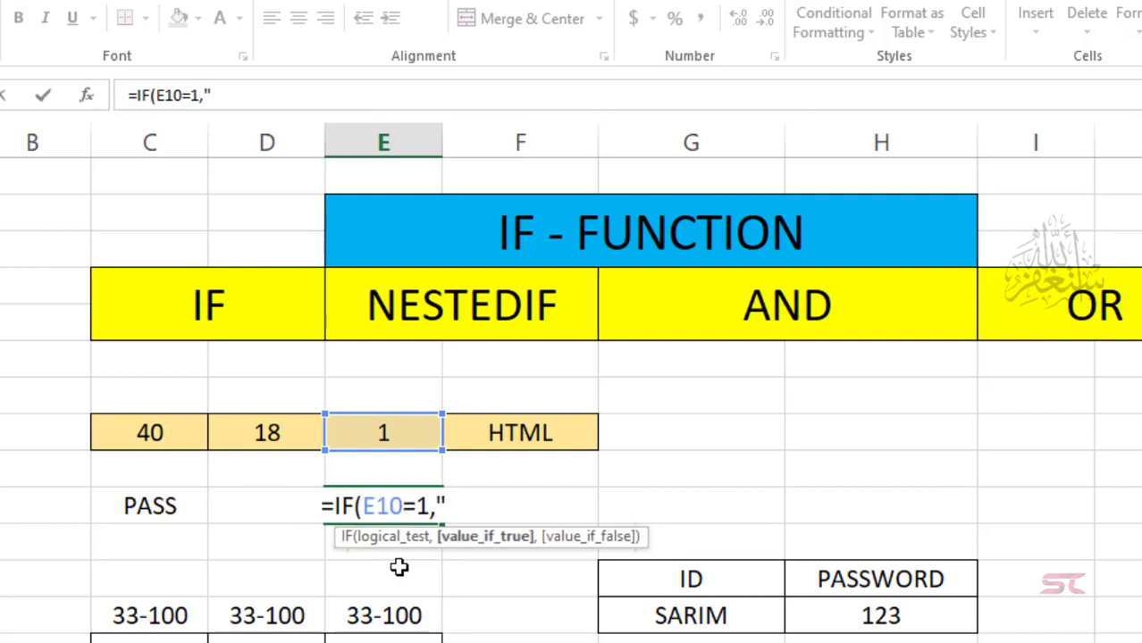
{"action": "type", "text": "ONE\","}
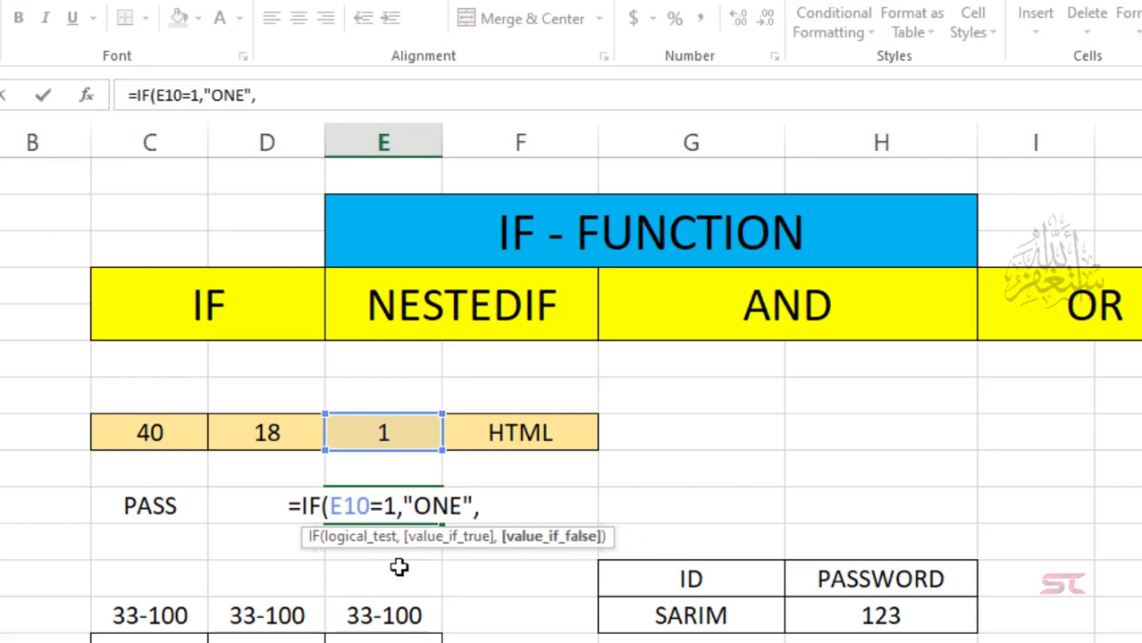
{"action": "type", "text": "IF("}
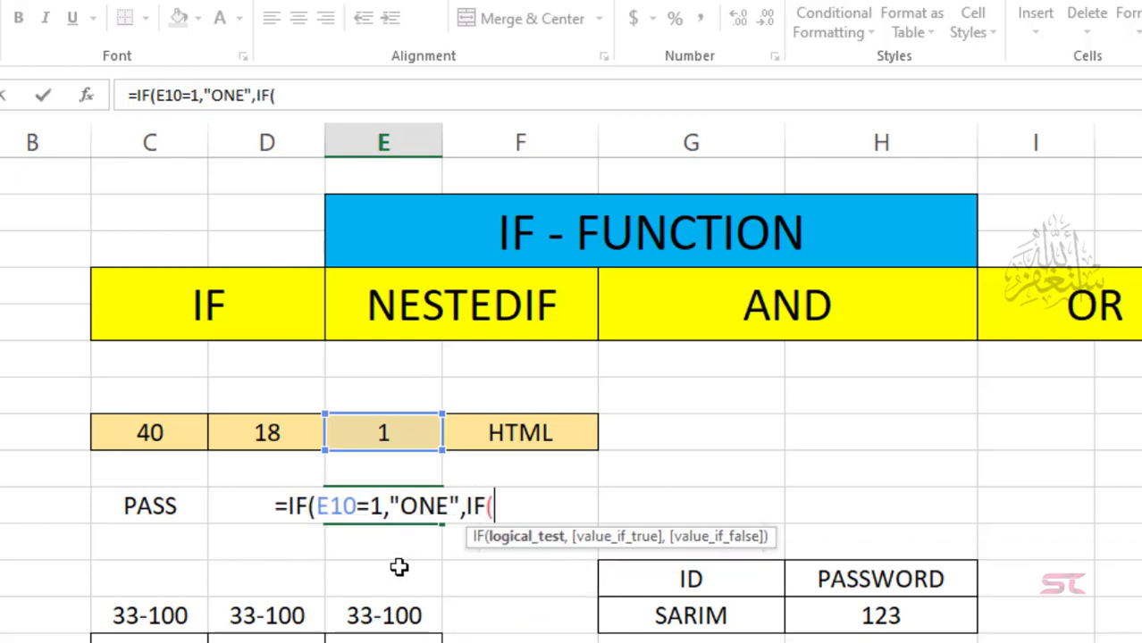
{"action": "key", "text": "Up"}
{"action": "key", "text": "Up"}
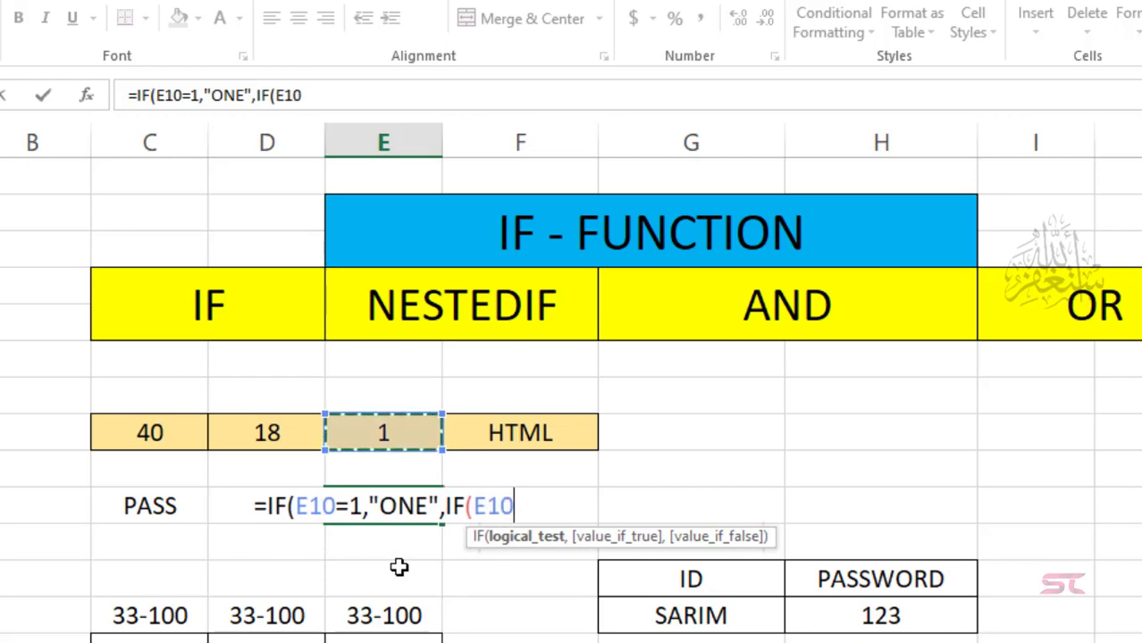
{"action": "type", "text": "=2"}
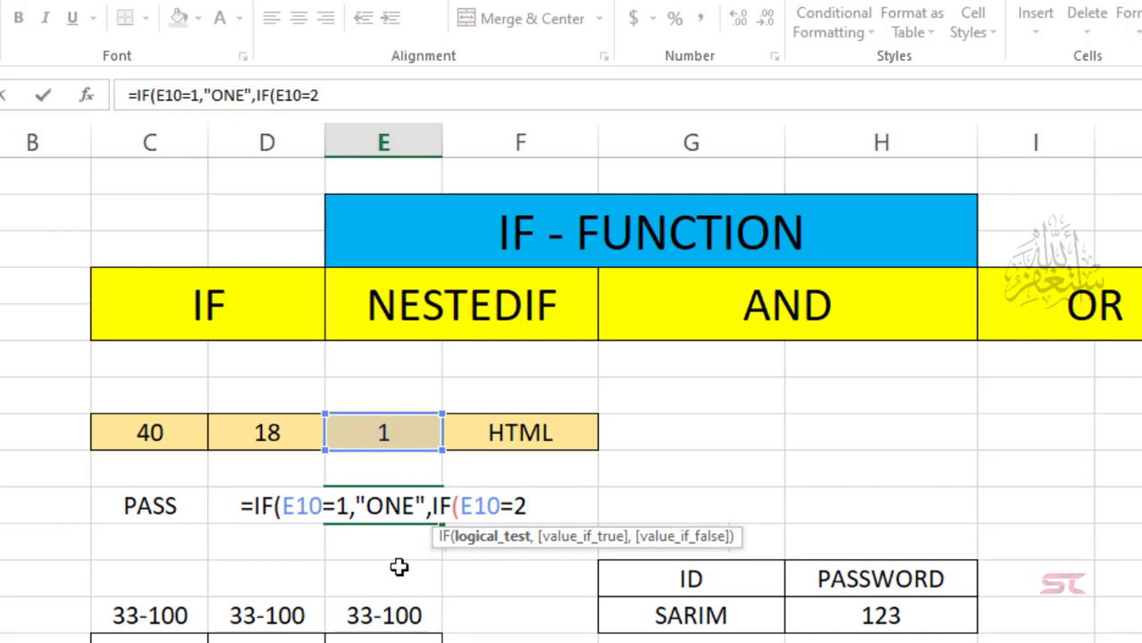
{"action": "type", "text": ",\""}
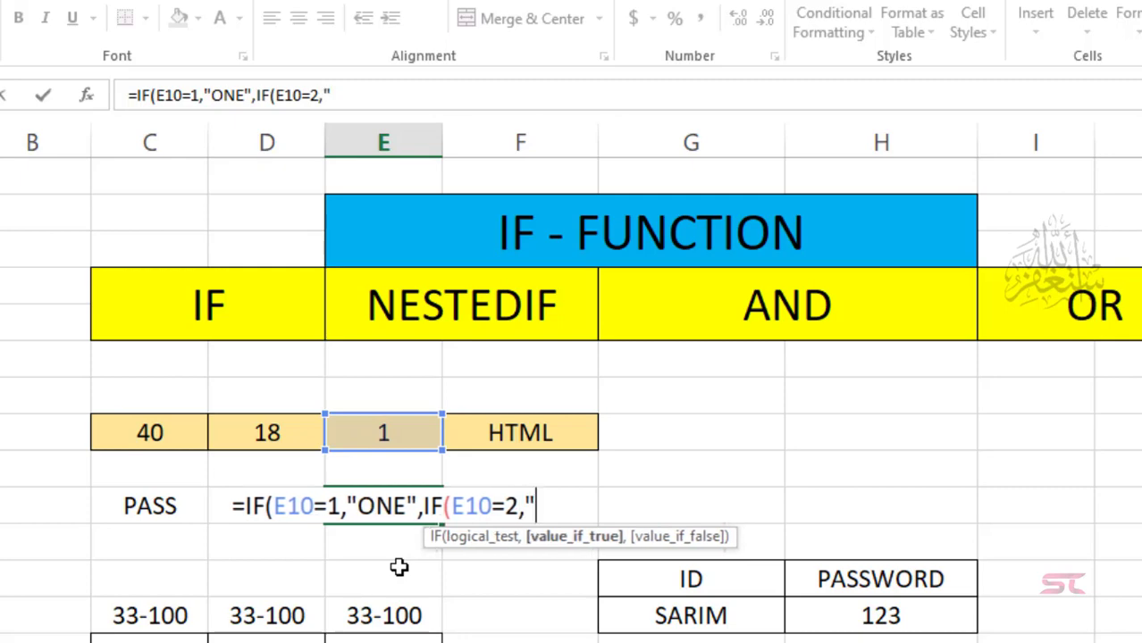
{"action": "type", "text": "TWO"}
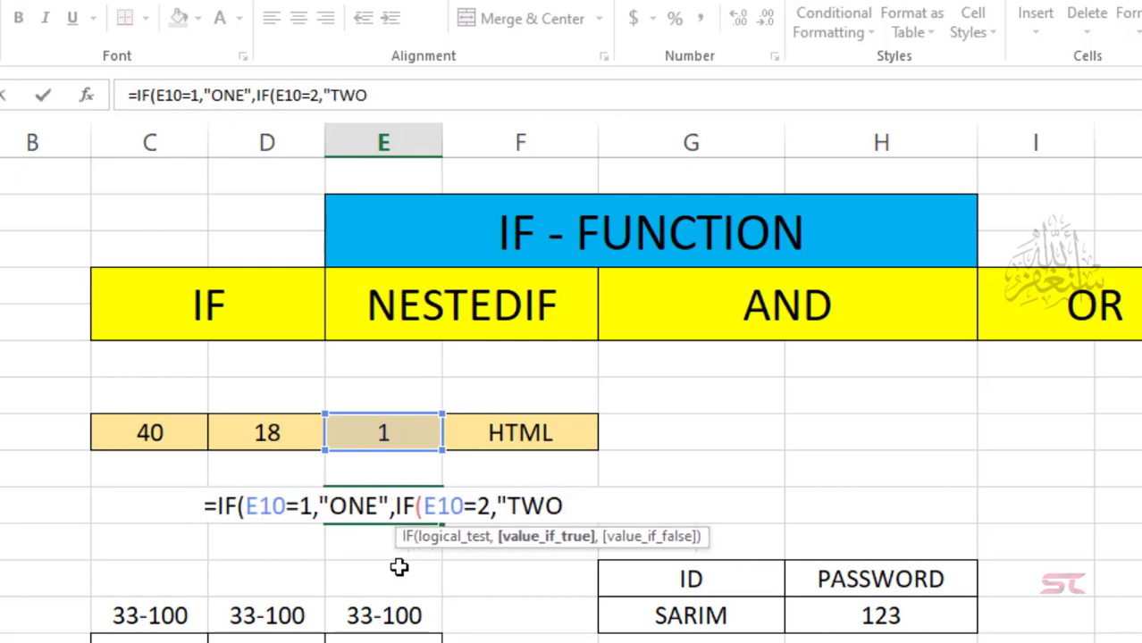
{"action": "type", "text": "\""}
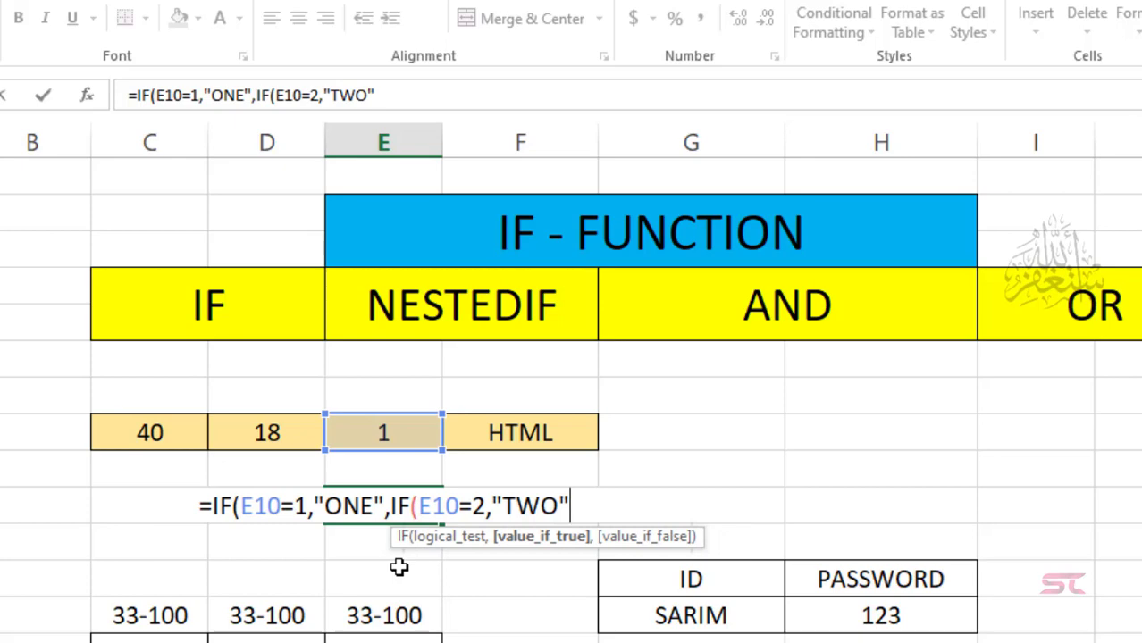
{"action": "type", "text": ",IF"}
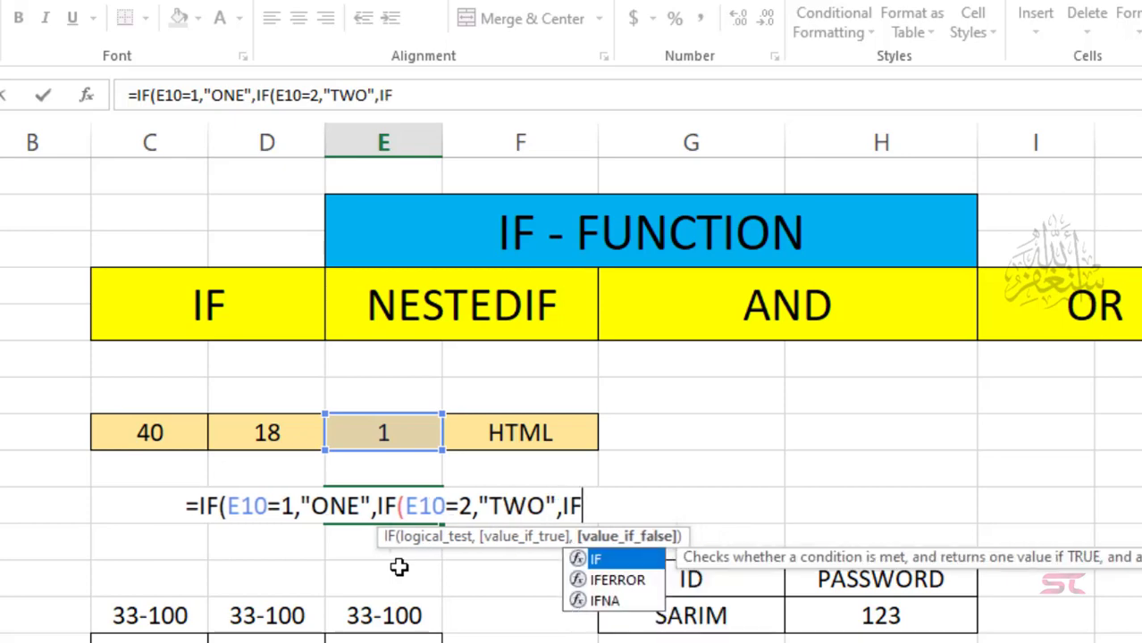
{"action": "type", "text": "("}
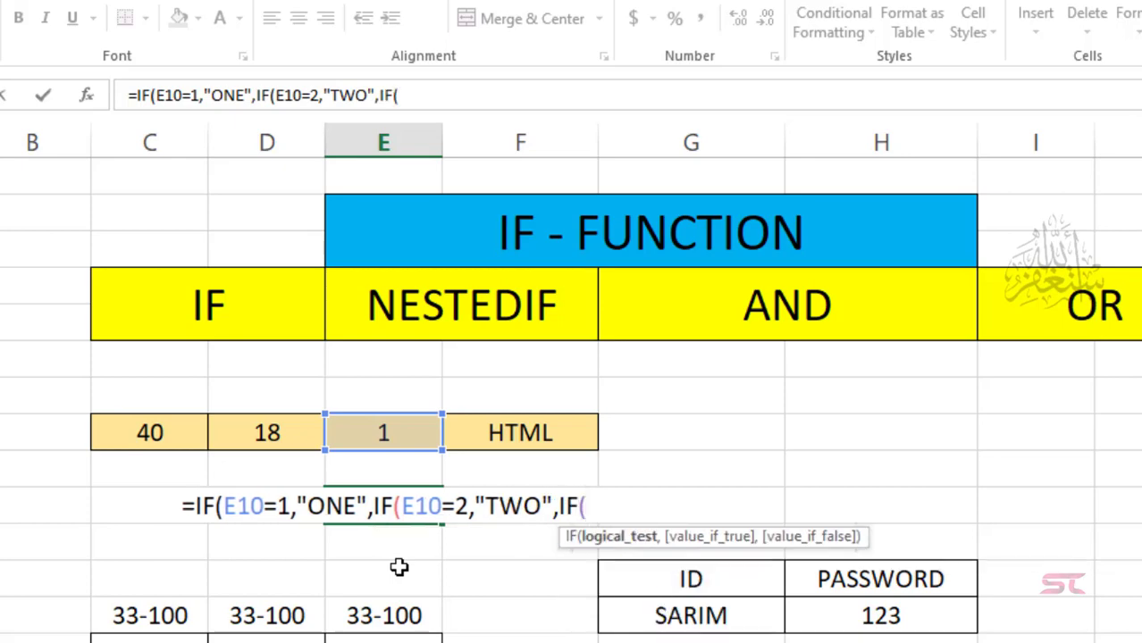
{"action": "key", "text": "Up"}
{"action": "key", "text": "Up"}
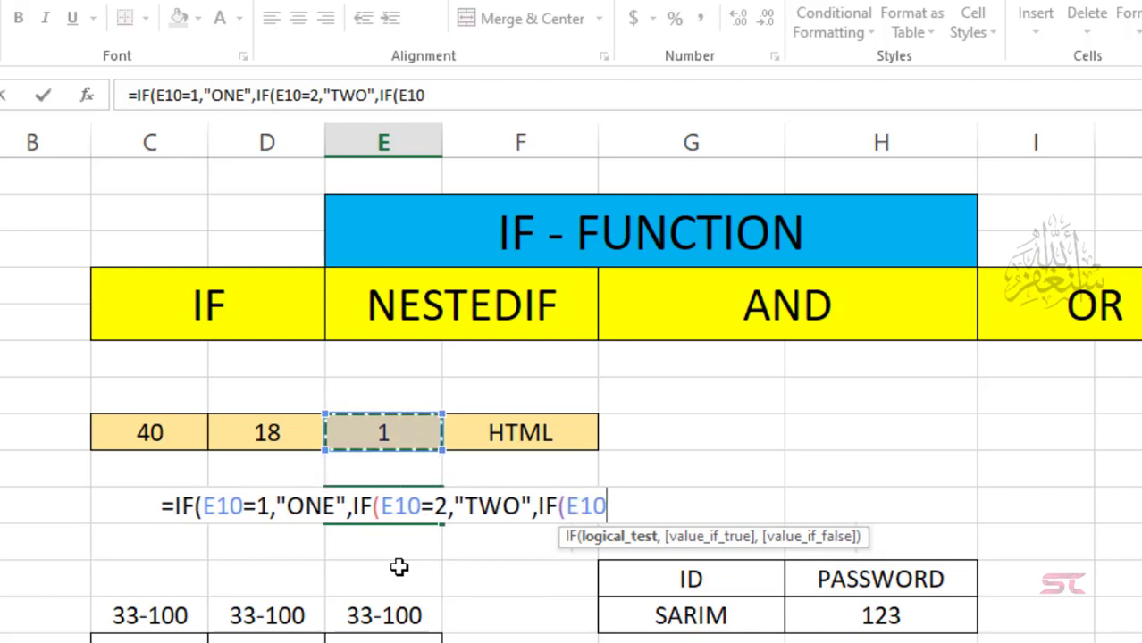
{"action": "type", "text": "="}
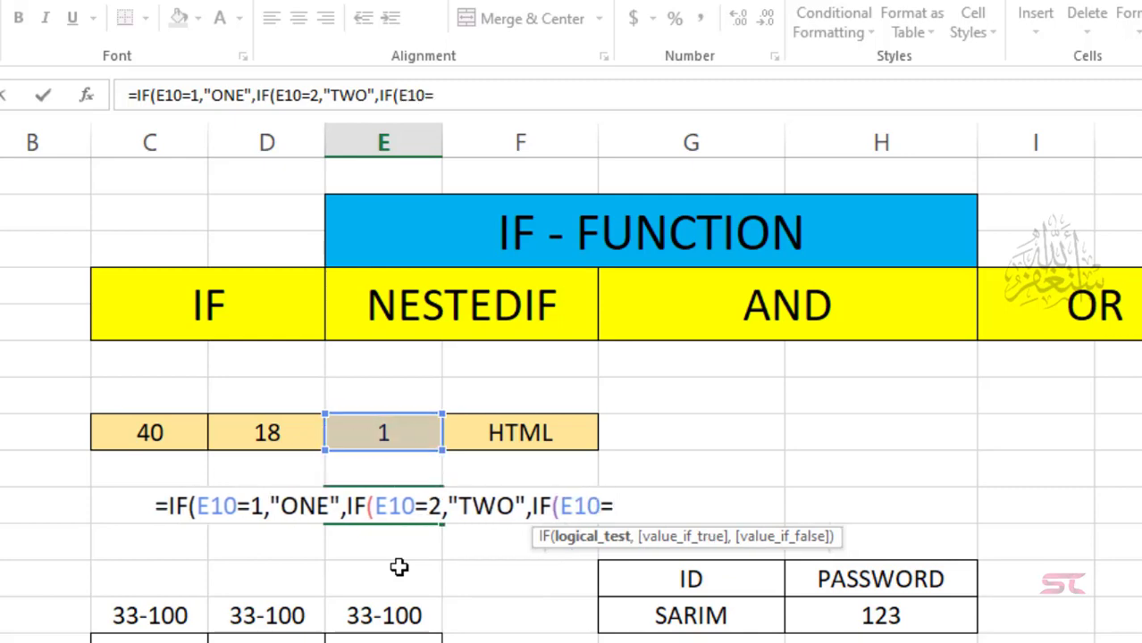
{"action": "type", "text": "3"}
{"action": "type", "text": ",\""}
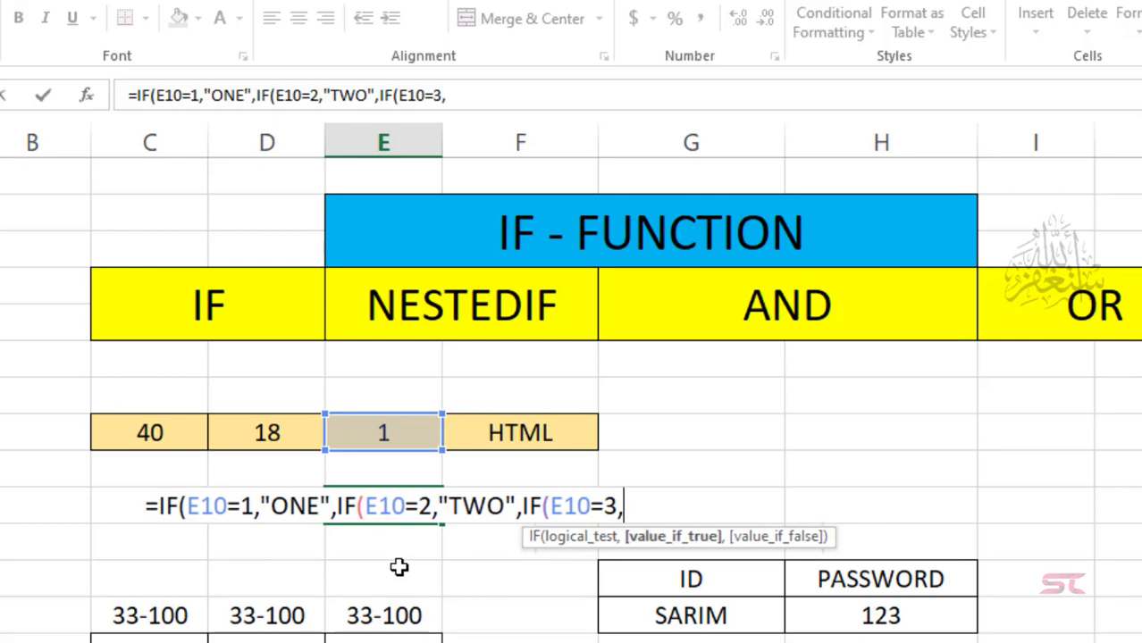
{"action": "type", "text": "TH"}
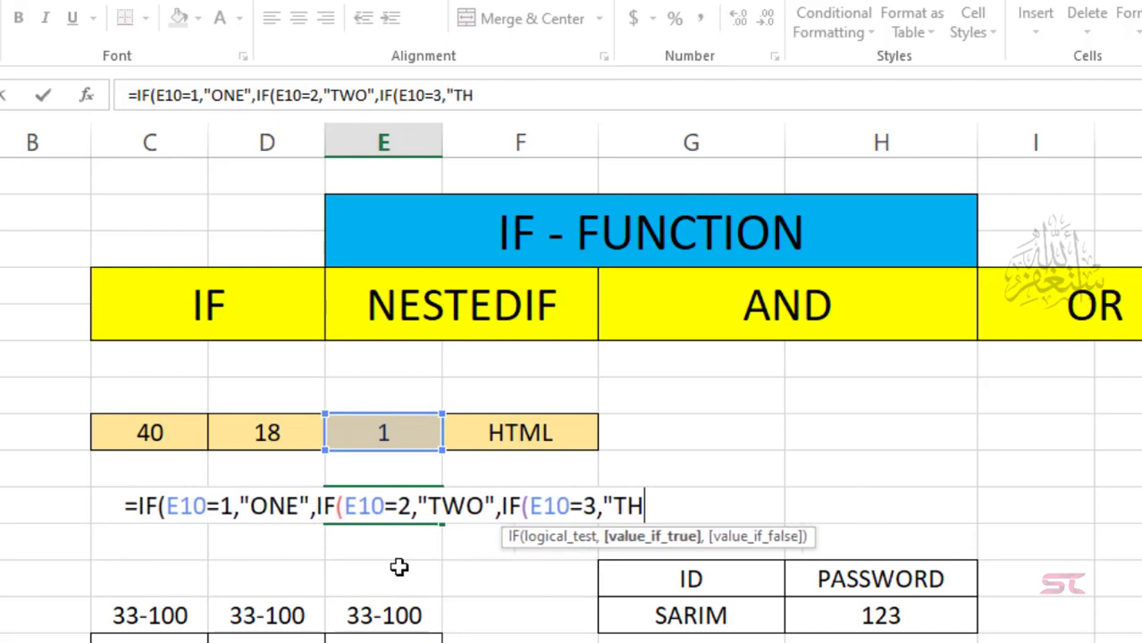
{"action": "type", "text": "REE\""}
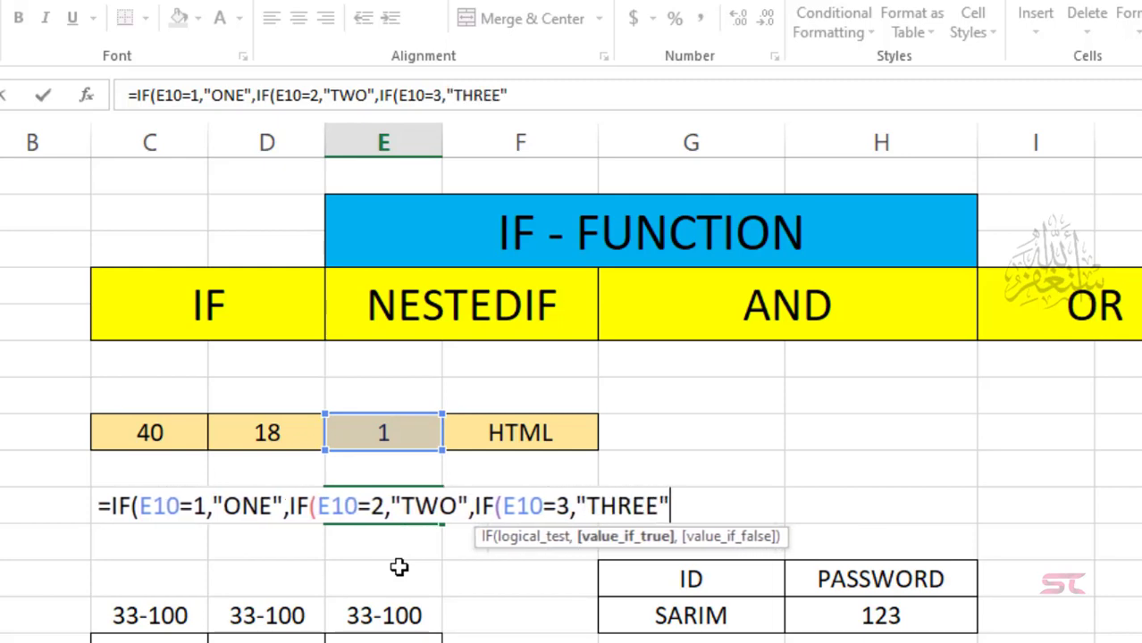
{"action": "type", "text": ")))"}
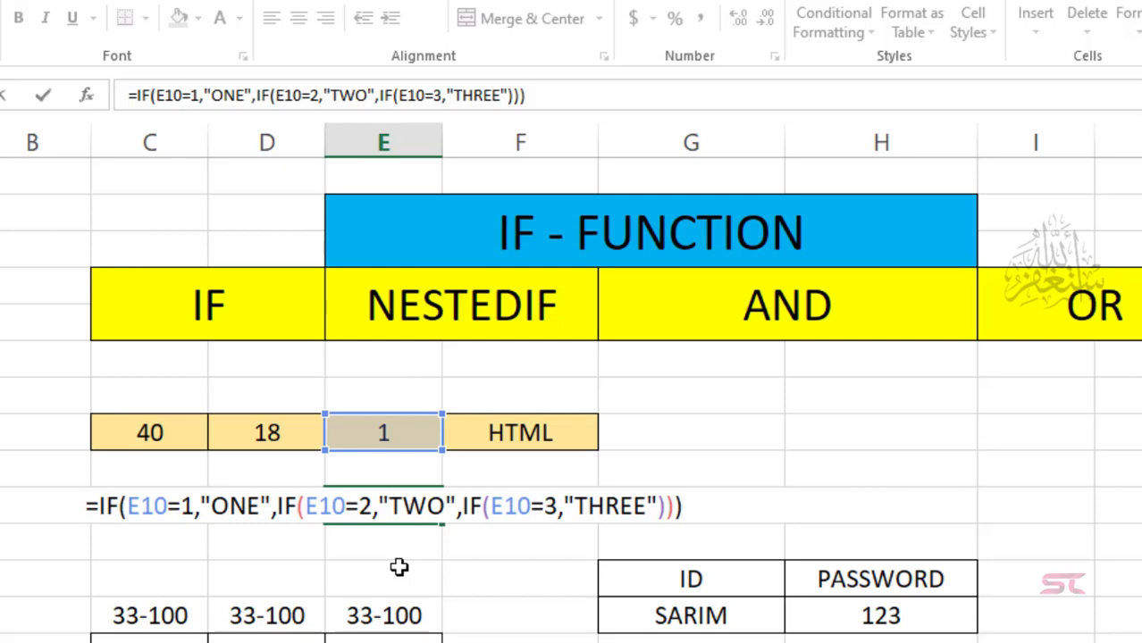
{"action": "key", "text": "Return"}
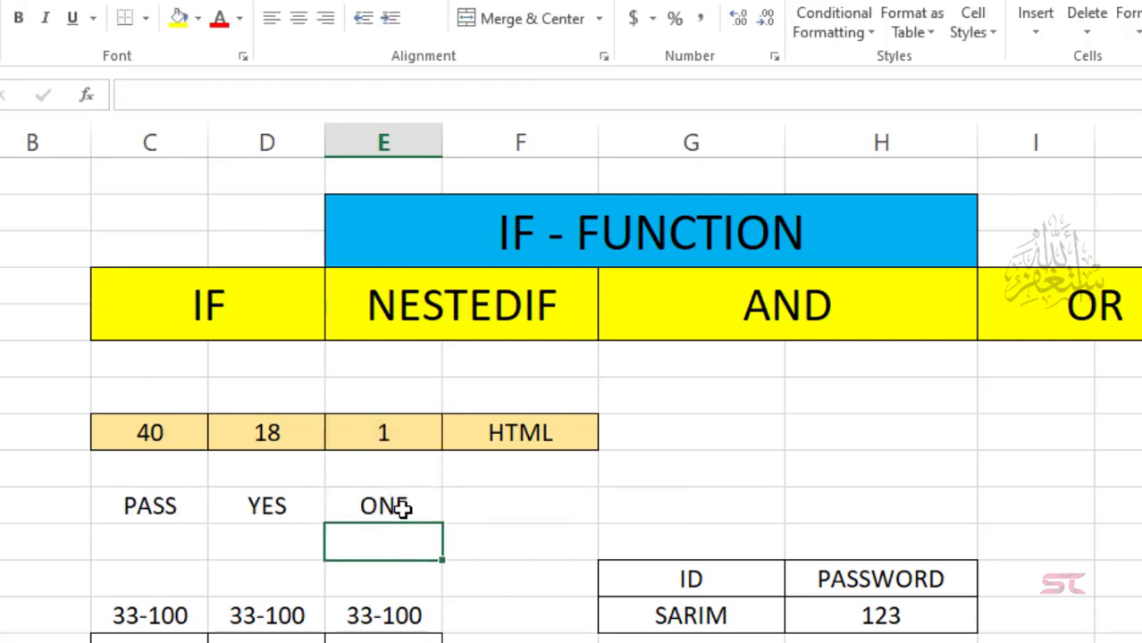
Step: Test the nested IF by setting E10 to 2 (TWO), then 3 (THREE)
{"action": "left_click", "coordinate": [400, 507]}
{"action": "left_click", "coordinate": [396, 435]}
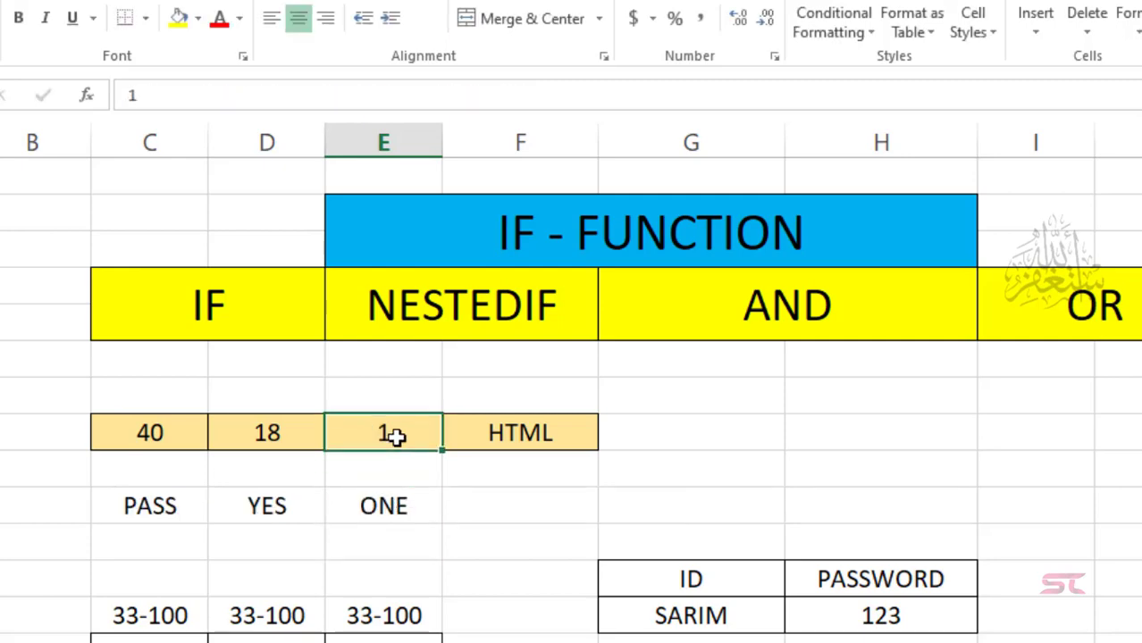
{"action": "type", "text": "2"}
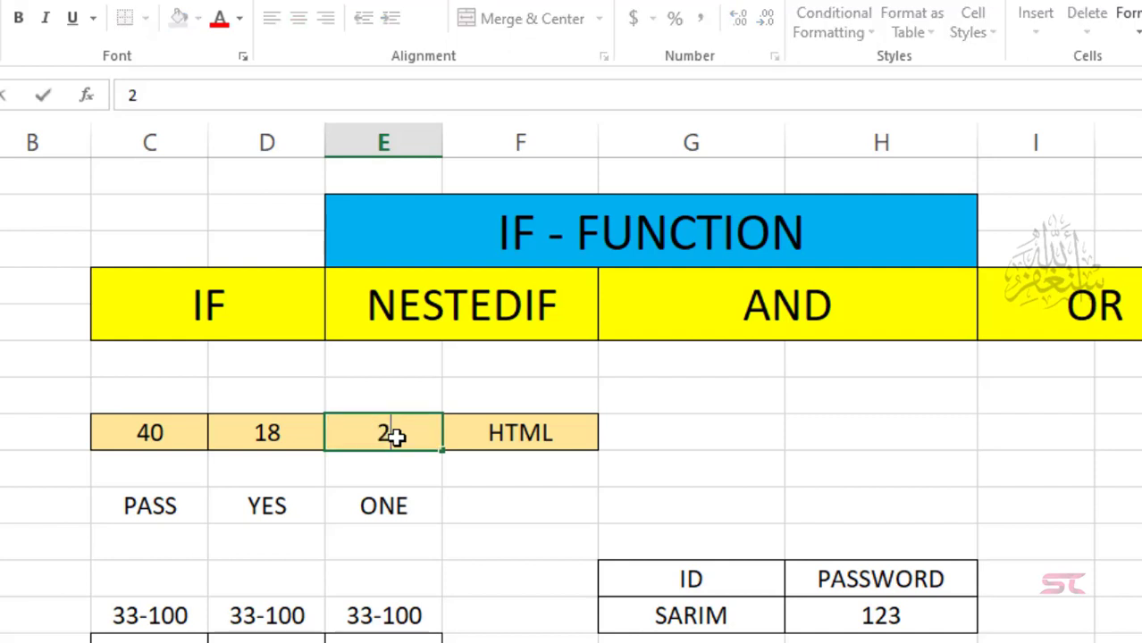
{"action": "key", "text": "Return"}
{"action": "left_click", "coordinate": [408, 427]}
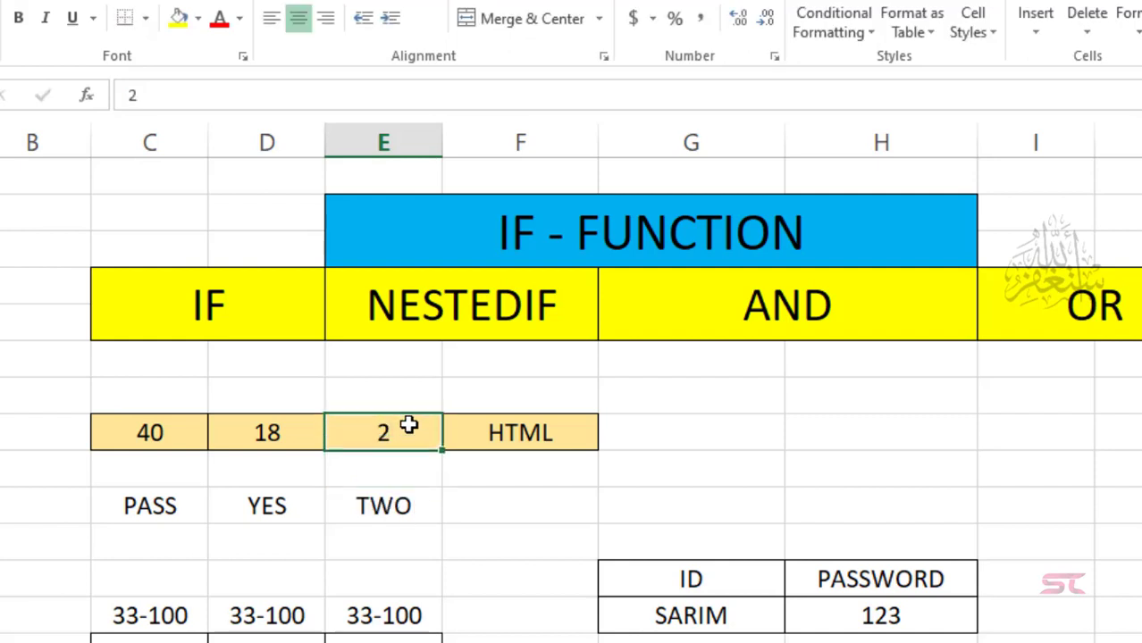
{"action": "type", "text": "3"}
{"action": "key", "text": "Return"}
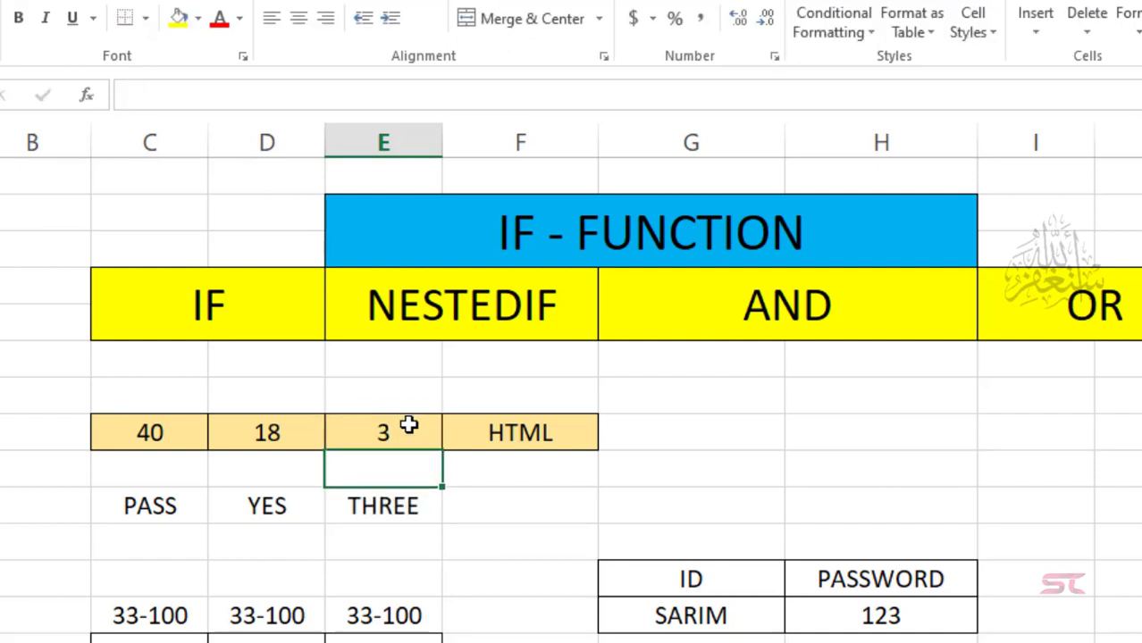
{"action": "left_click", "coordinate": [507, 502]}
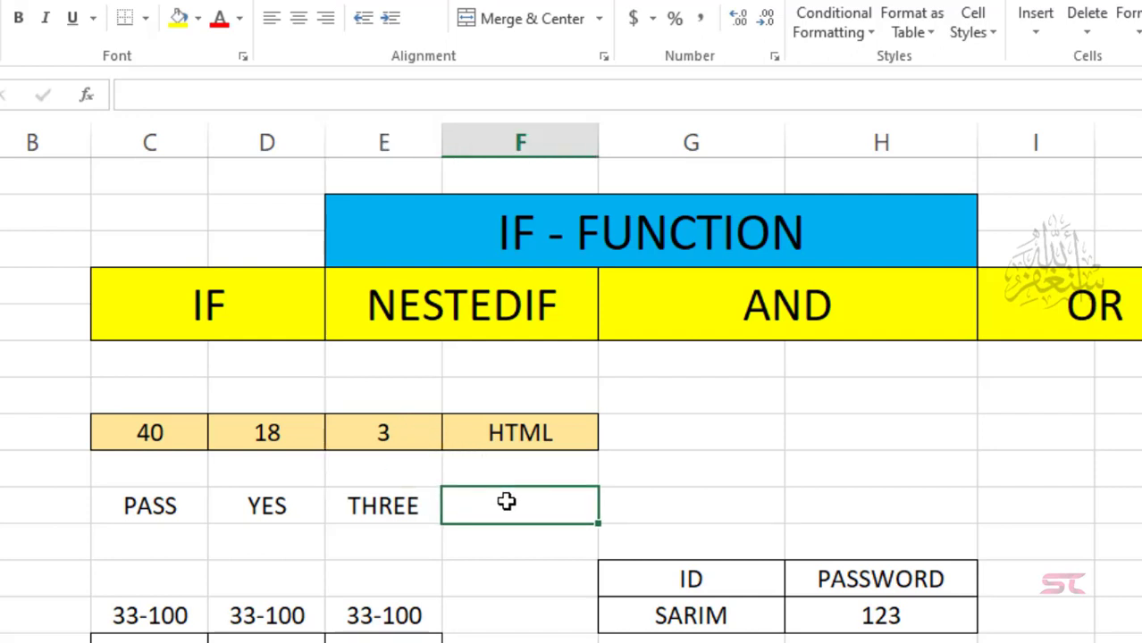
Step: Start F12's formula =IF(F10="HTML","HYPERTEXT MARKUP LANGUAGE",IF( for the HTML value
{"action": "left_click", "coordinate": [525, 436]}
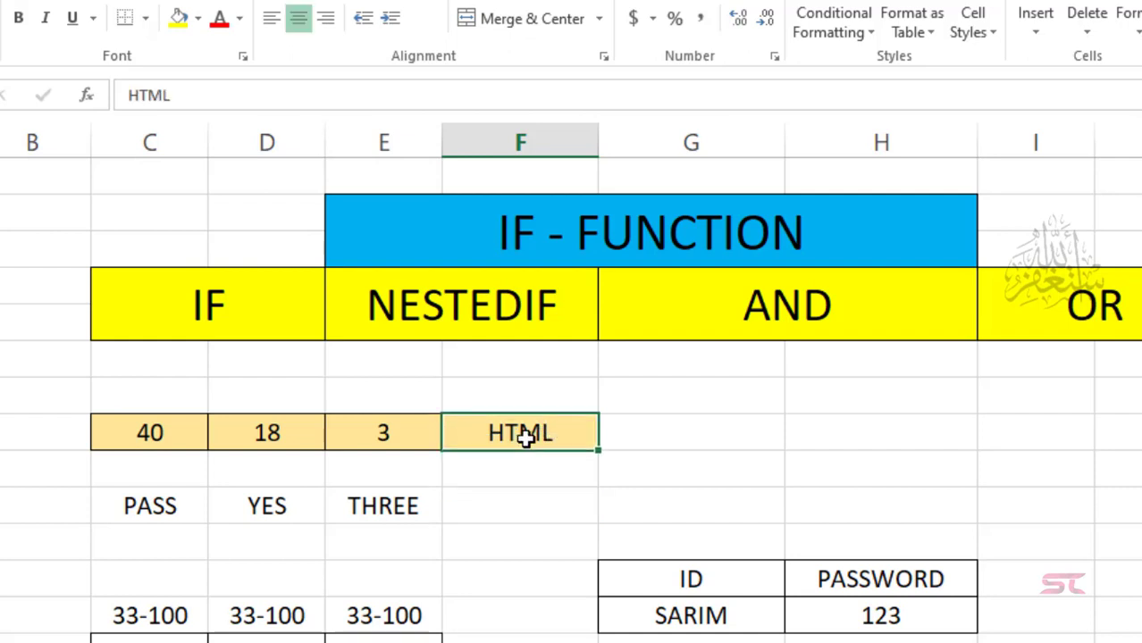
{"action": "left_click", "coordinate": [506, 506]}
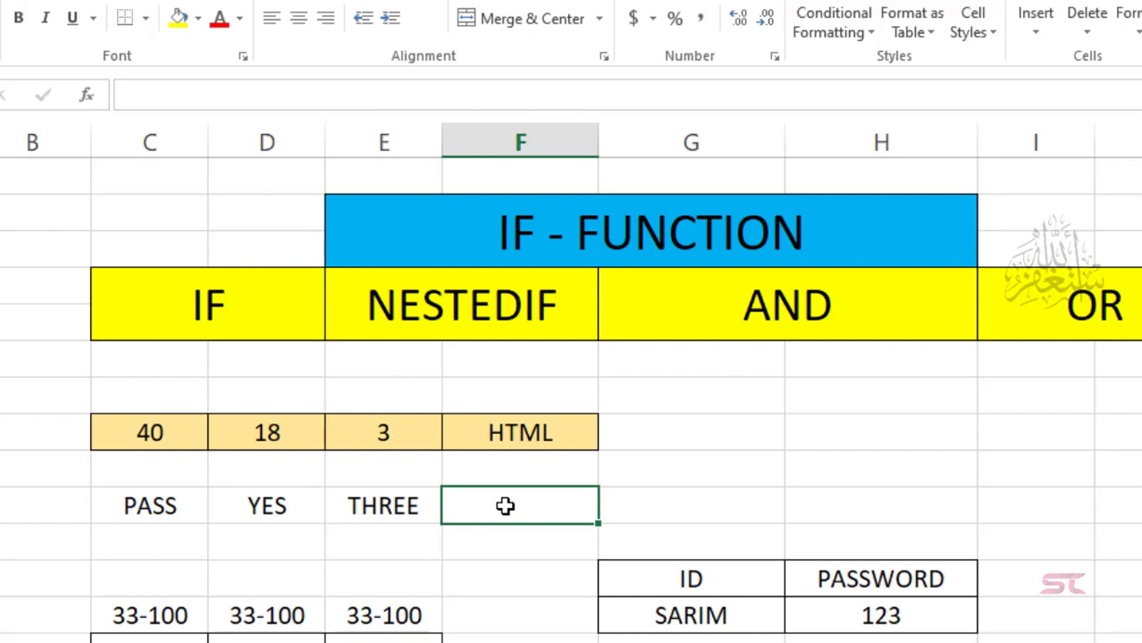
{"action": "type", "text": "=I"}
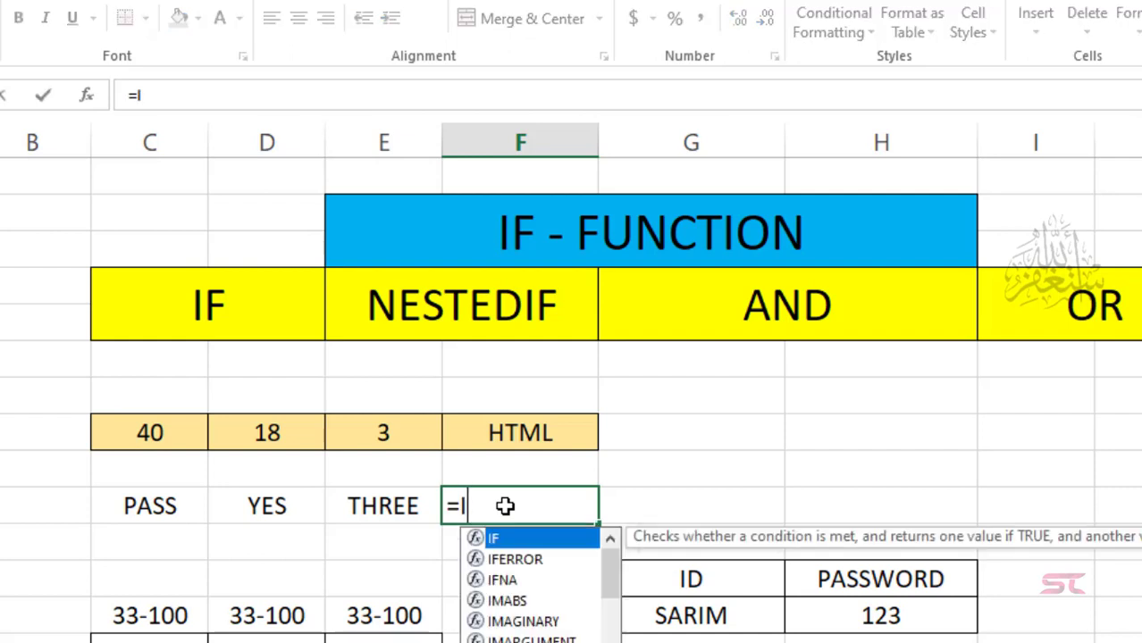
{"action": "type", "text": "F("}
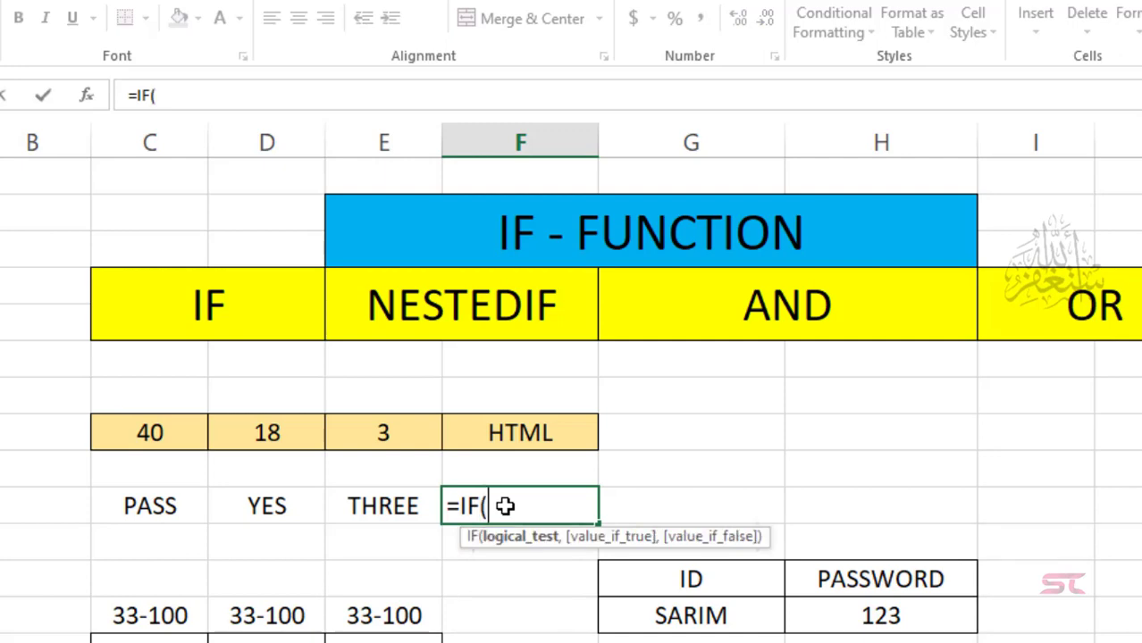
{"action": "key", "text": "Up"}
{"action": "key", "text": "Up"}
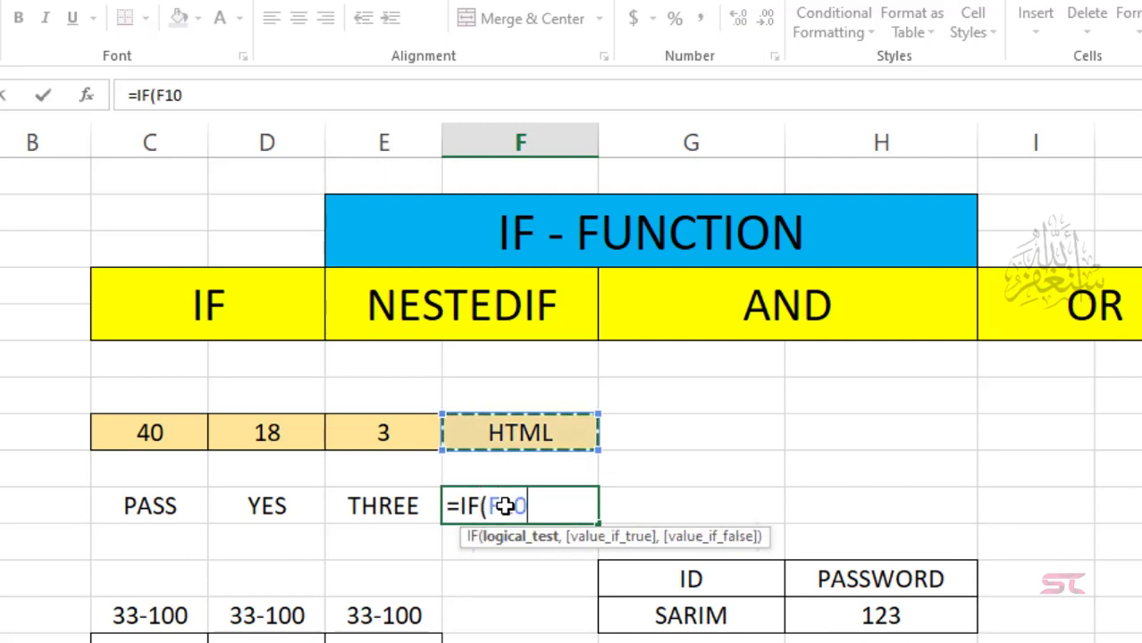
{"action": "type", "text": "="}
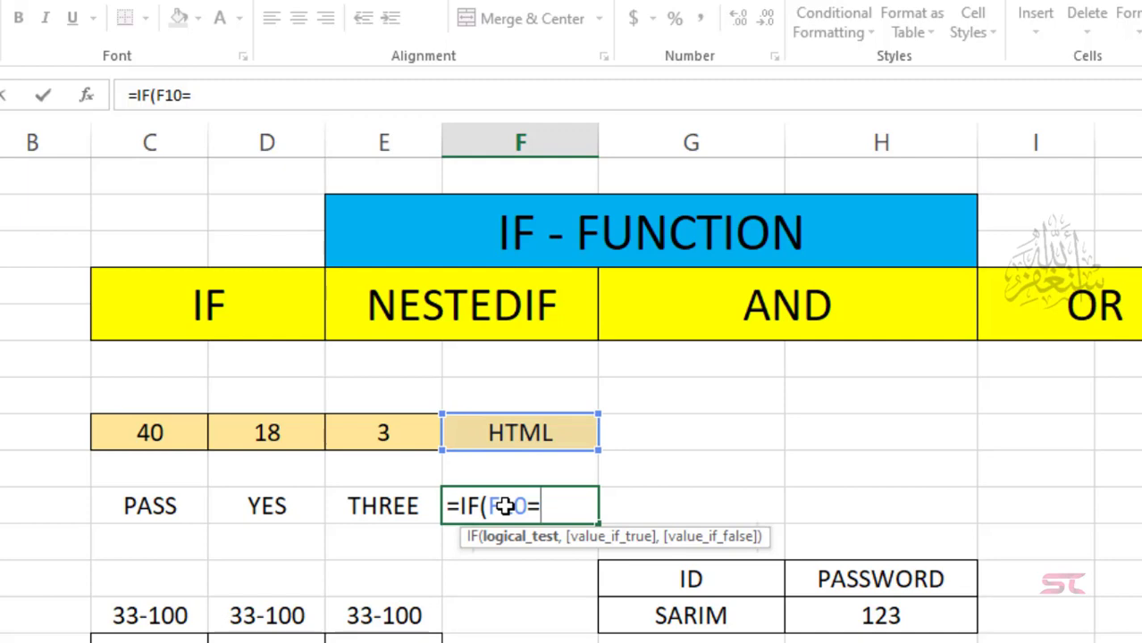
{"action": "type", "text": "\"HTM"}
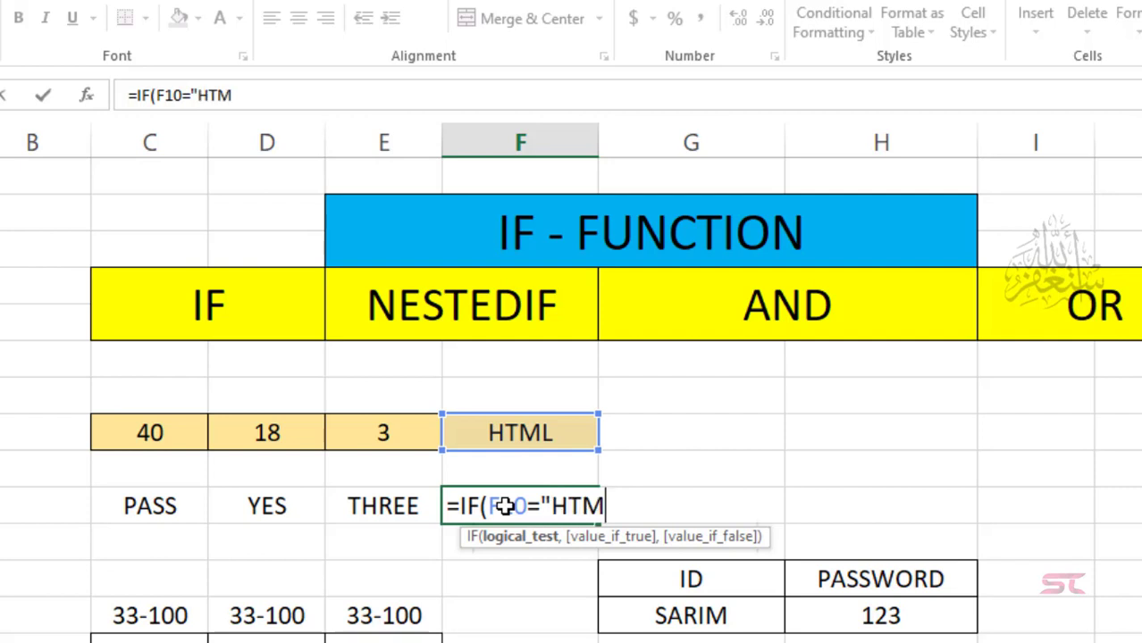
{"action": "type", "text": "L\""}
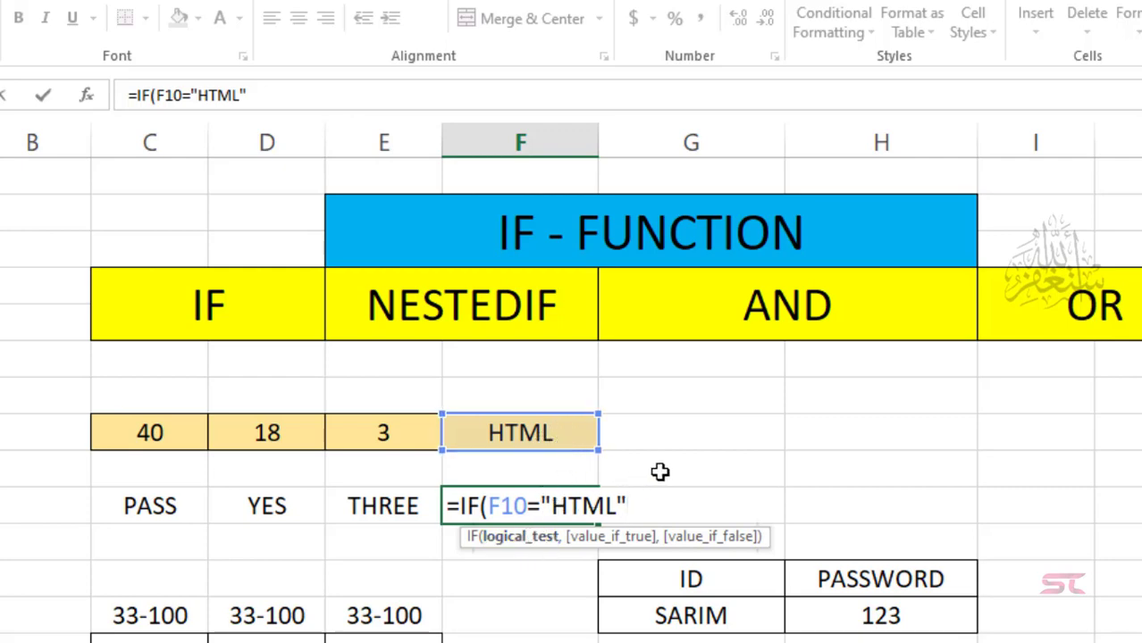
{"action": "type", "text": ","}
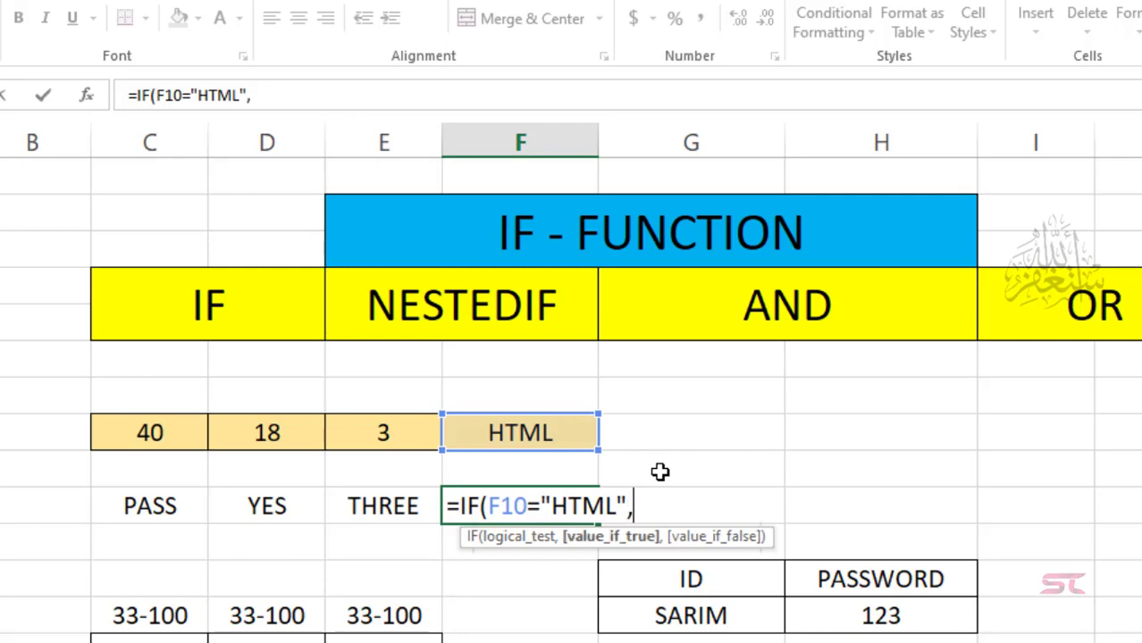
{"action": "type", "text": "\"H"}
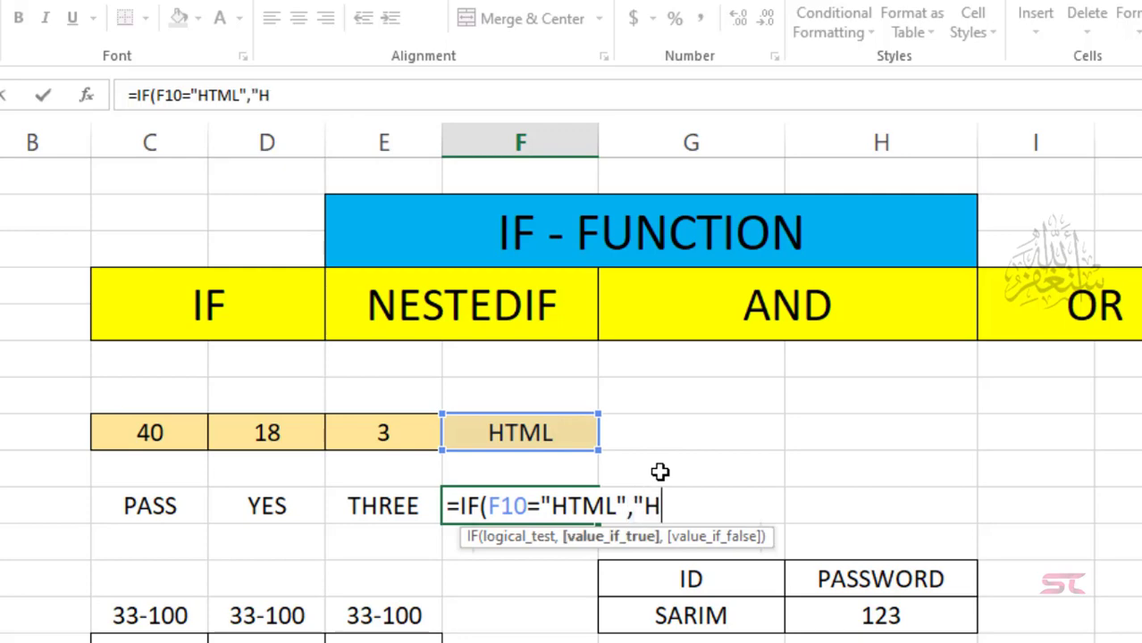
{"action": "type", "text": "YPERTE"}
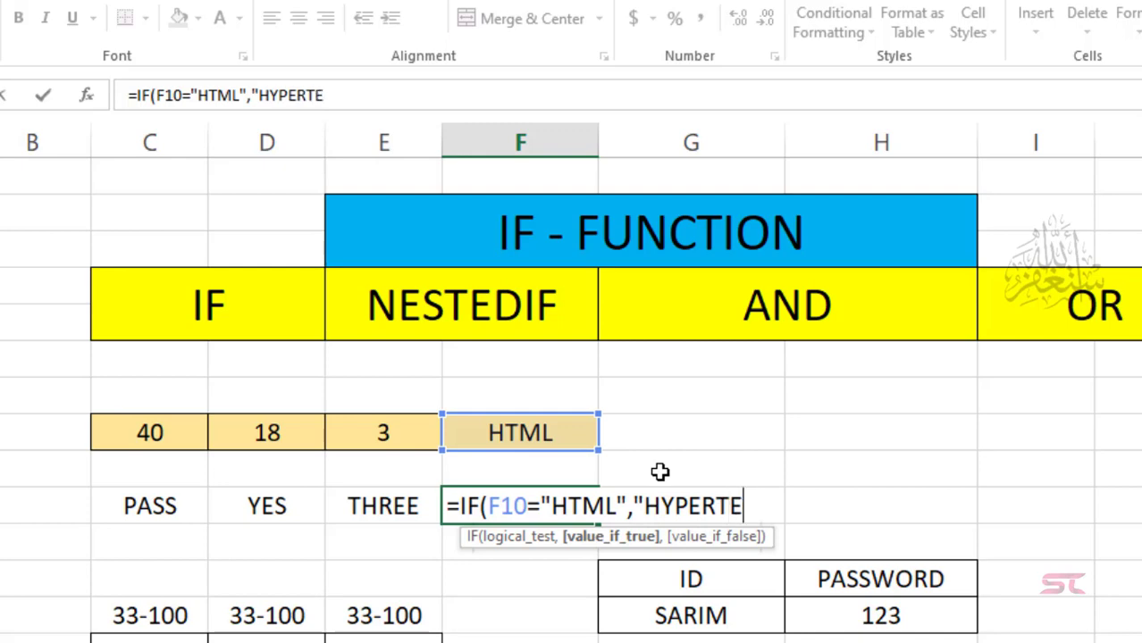
{"action": "type", "text": "XT MARKU;"}
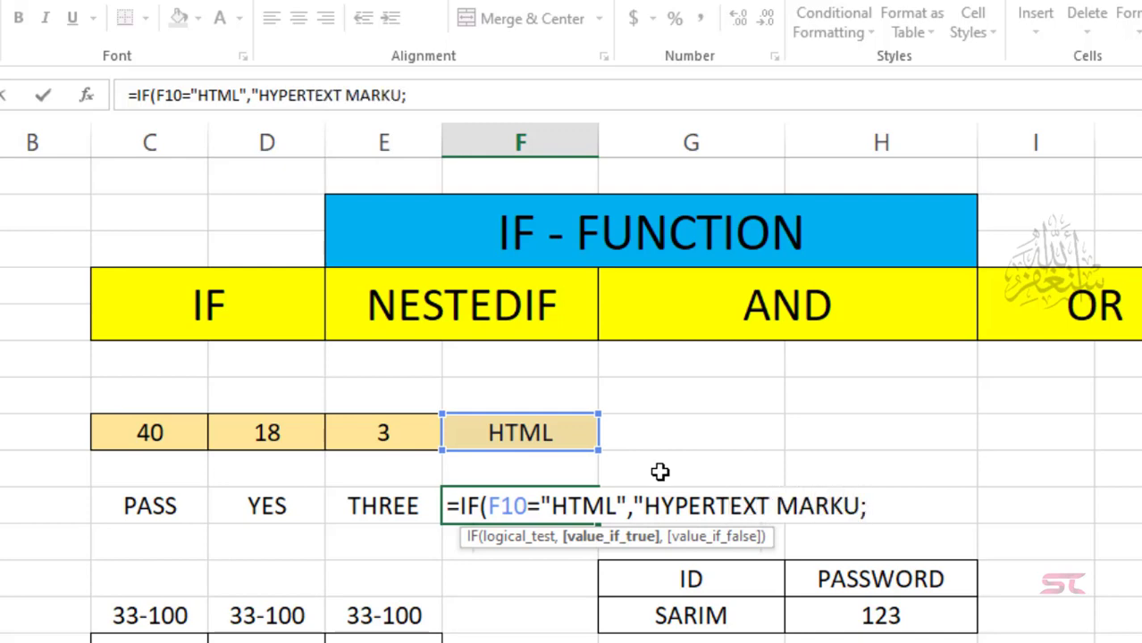
{"action": "key", "text": "BackSpace"}
{"action": "type", "text": "P LANGUAGE\""}
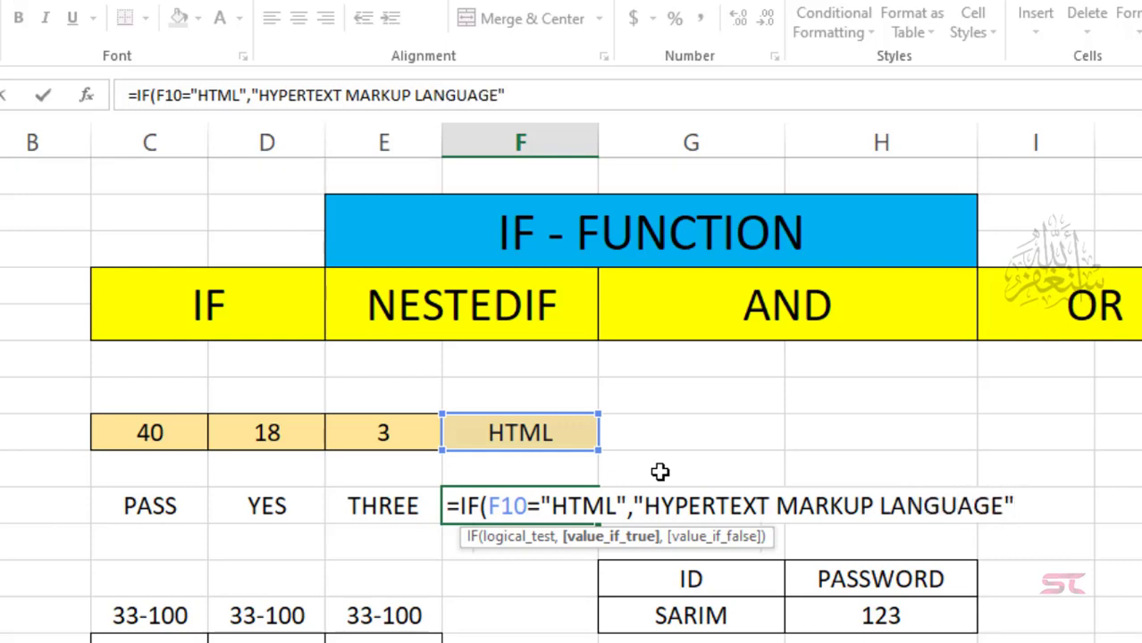
{"action": "type", "text": ","}
{"action": "type", "text": "IF"}
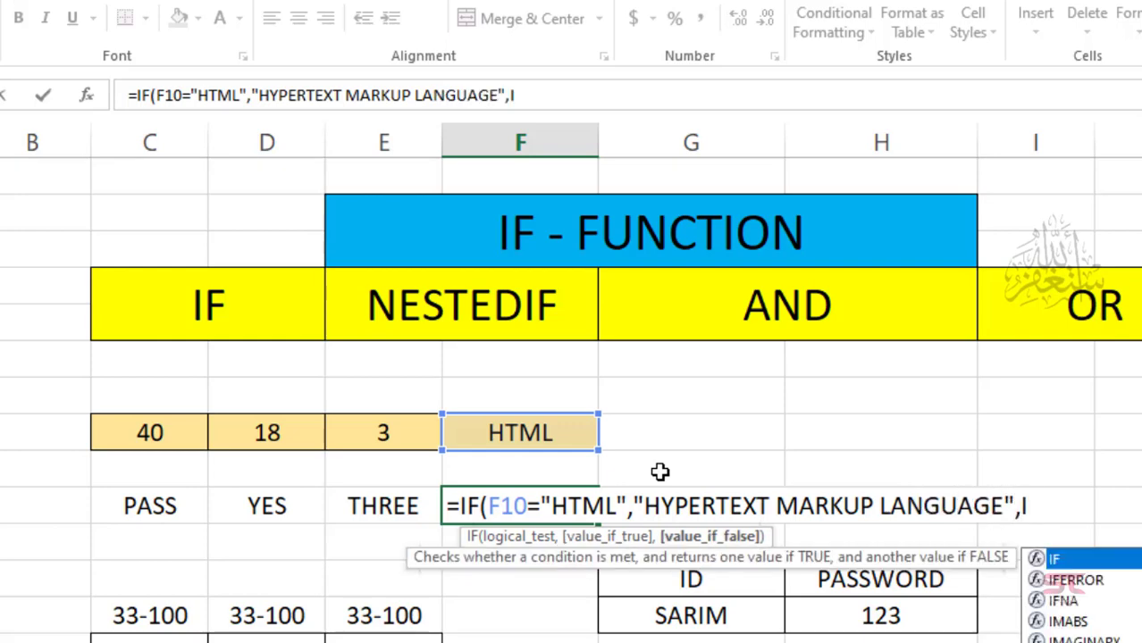
{"action": "type", "text": "("}
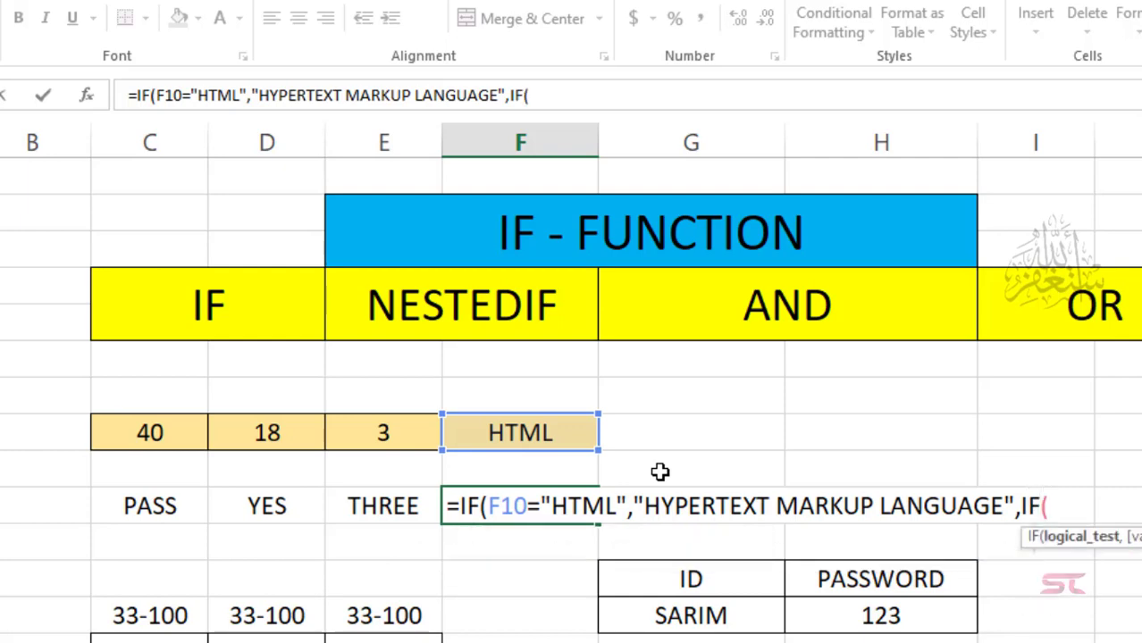
Step: Complete the inner IF with F10="RAM","RANDOM ACCESS MEMORY")) and enter the formula
{"action": "key", "text": "Up"}
{"action": "key", "text": "Up"}
{"action": "type", "text": "="}
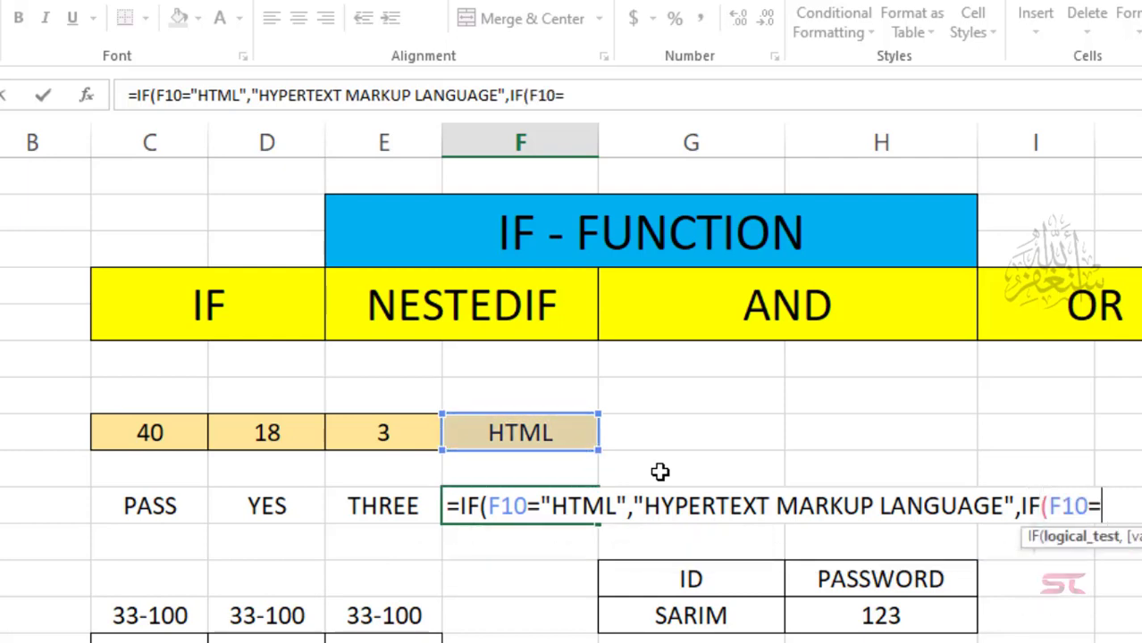
{"action": "type", "text": "\"RAM\""}
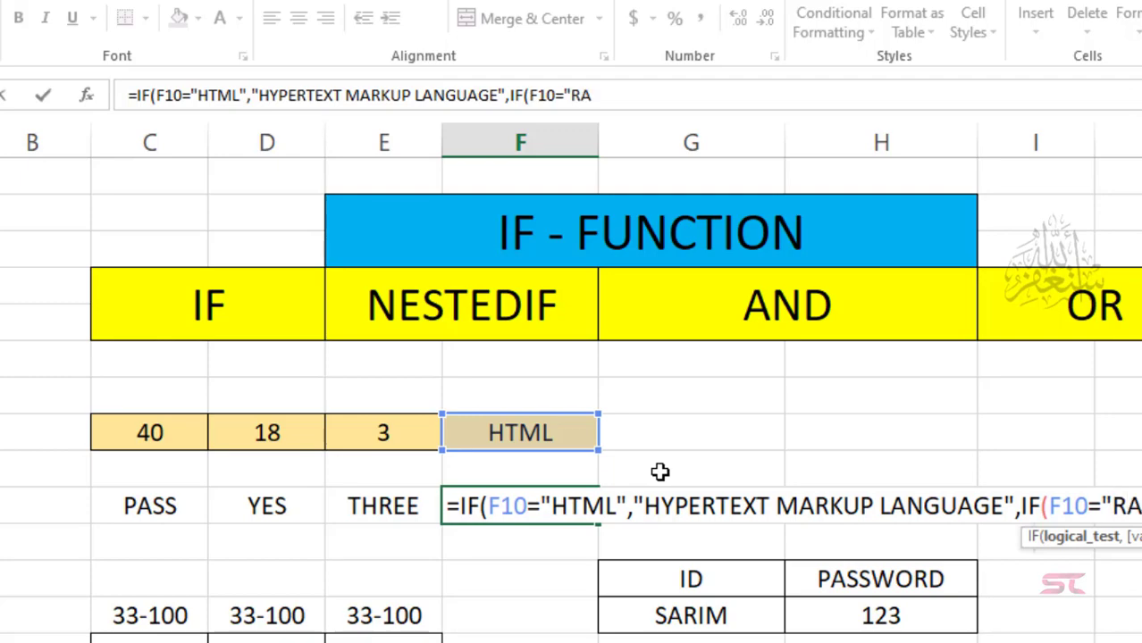
{"action": "type", "text": ","}
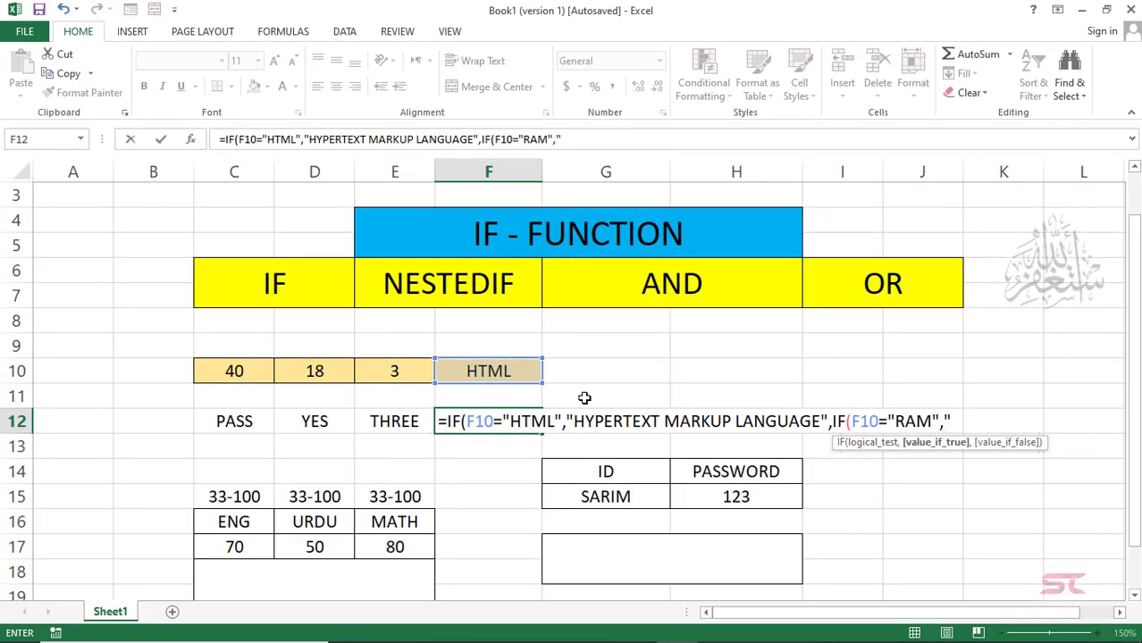
{"action": "type", "text": "\"RANDOM ACC"}
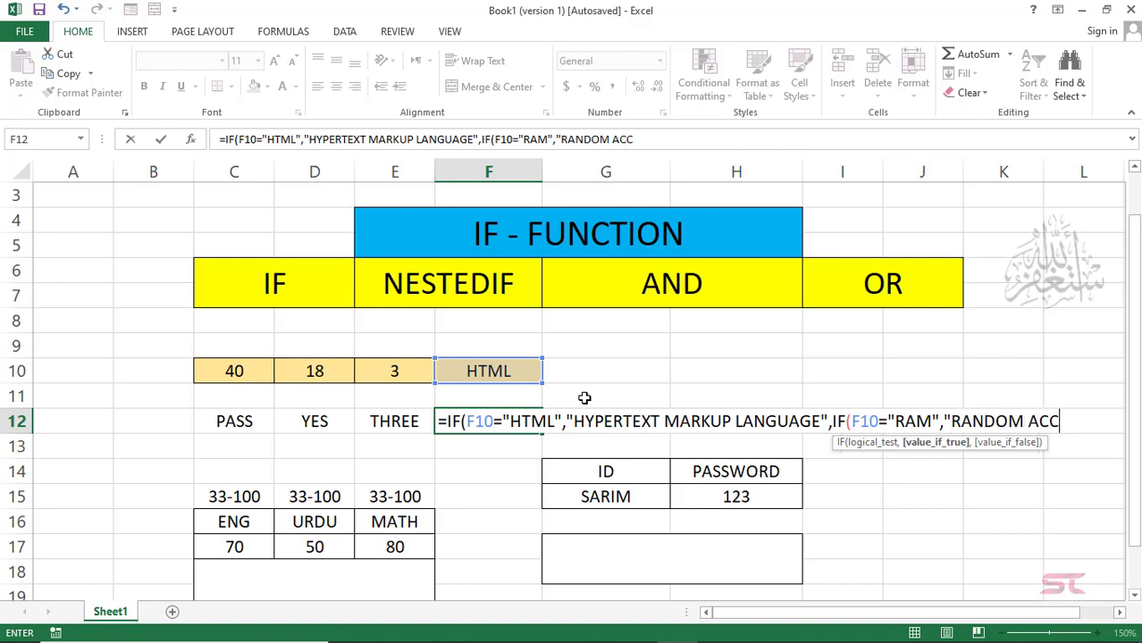
{"action": "type", "text": "ESS MEM"}
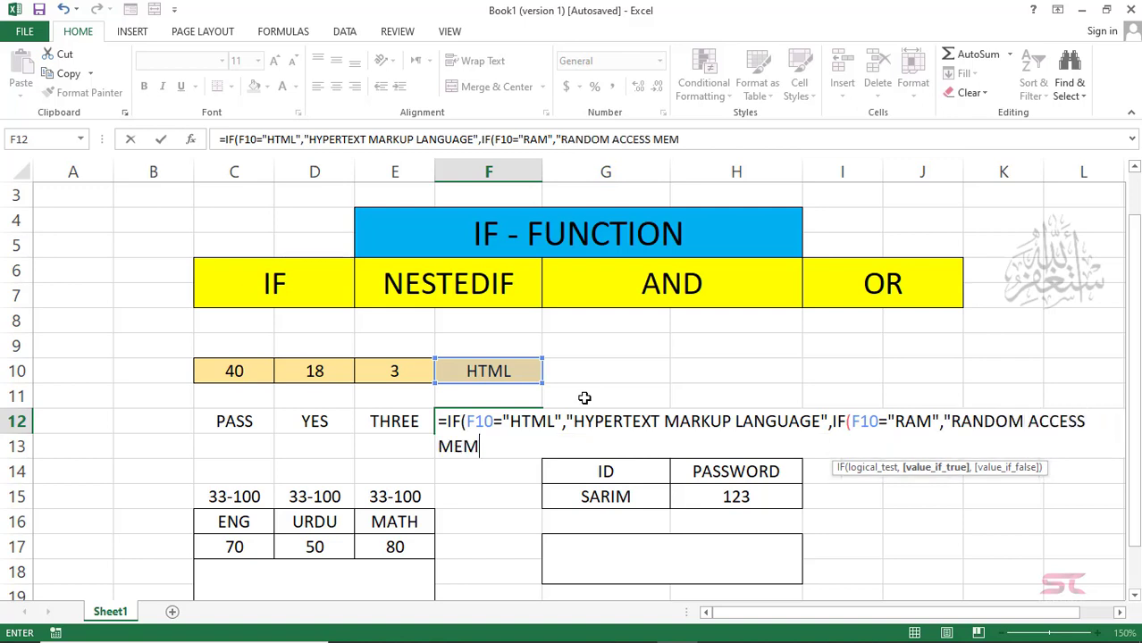
{"action": "type", "text": "ORY\","}
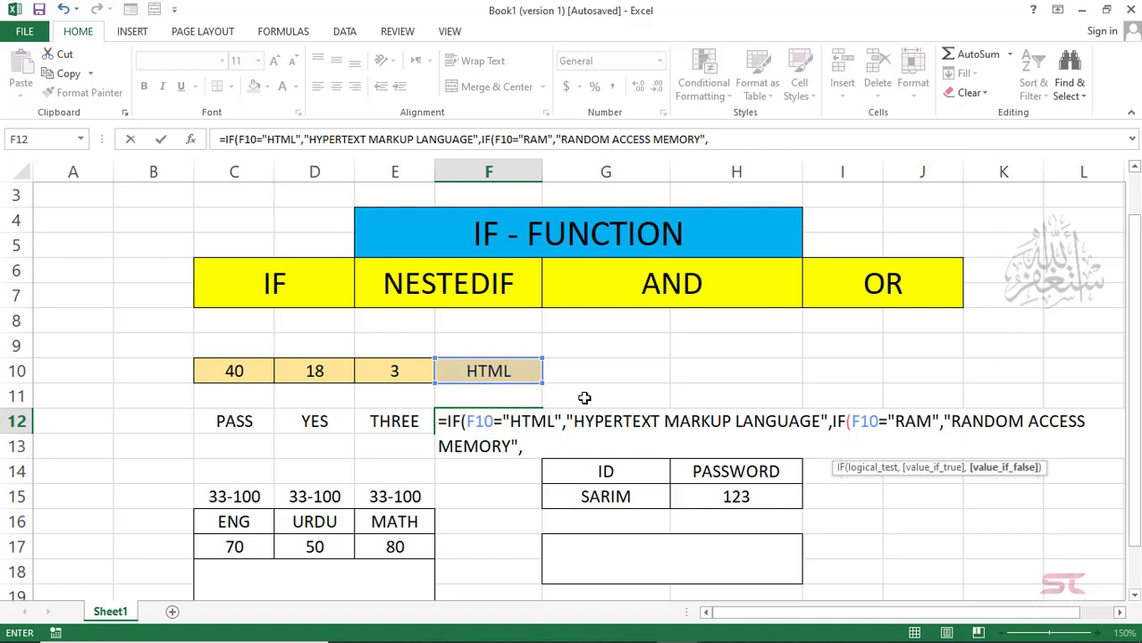
{"action": "key", "text": "BackSpace"}
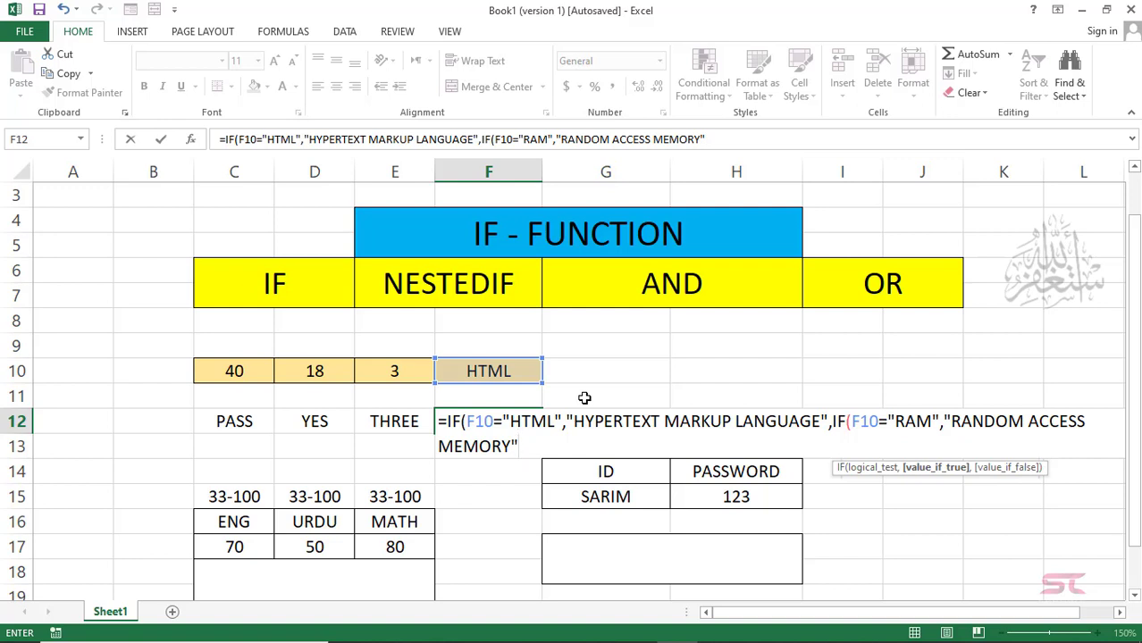
{"action": "type", "text": "))"}
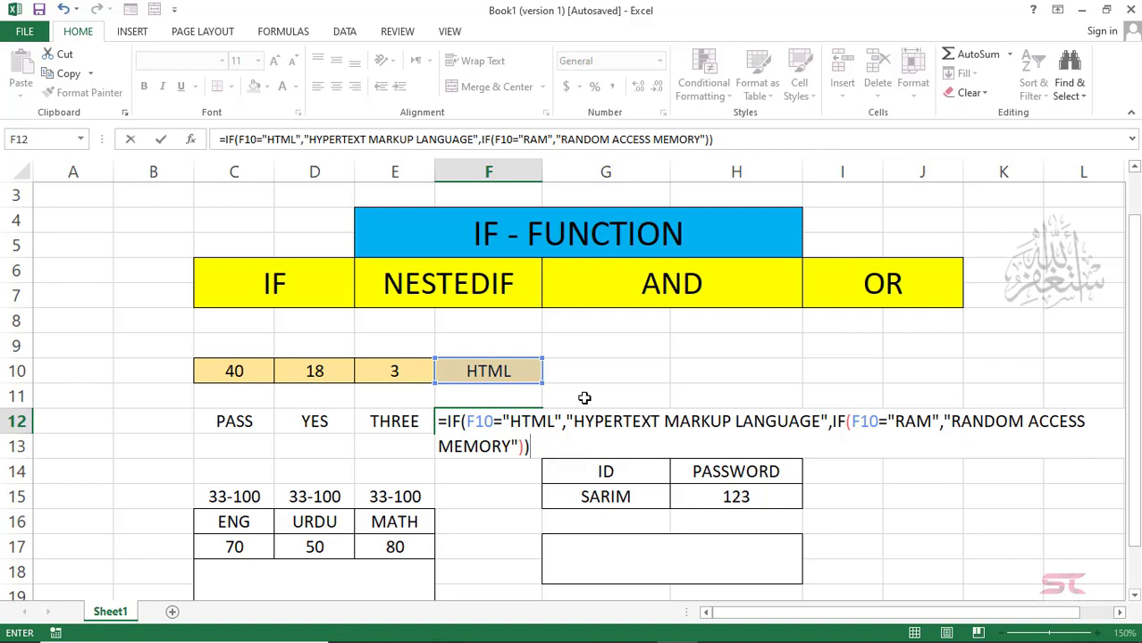
{"action": "key", "text": "Return"}
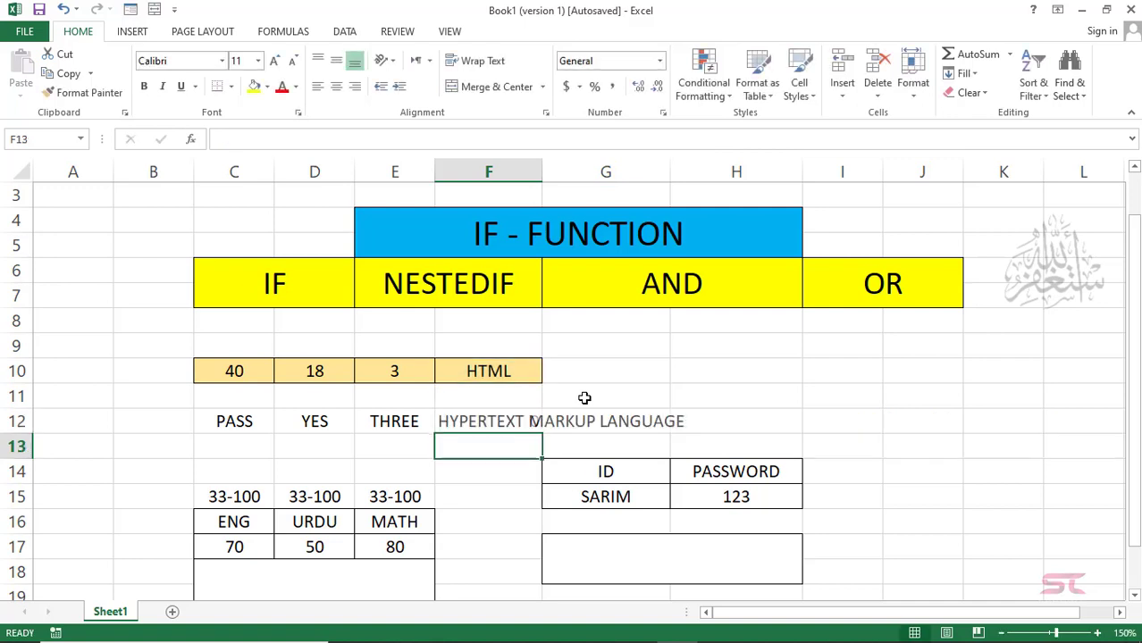
Step: Change F10 to RAM so F12 shows RANDOM ACCESS MEMORY
{"action": "left_click", "coordinate": [497, 376]}
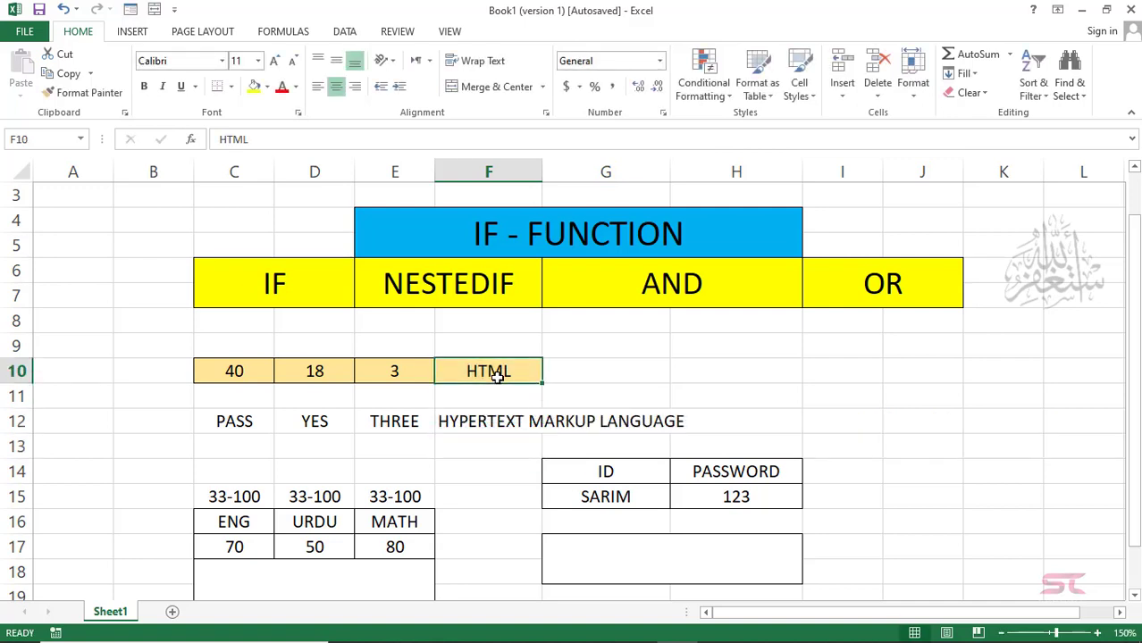
{"action": "type", "text": "RAM"}
{"action": "key", "text": "Return"}
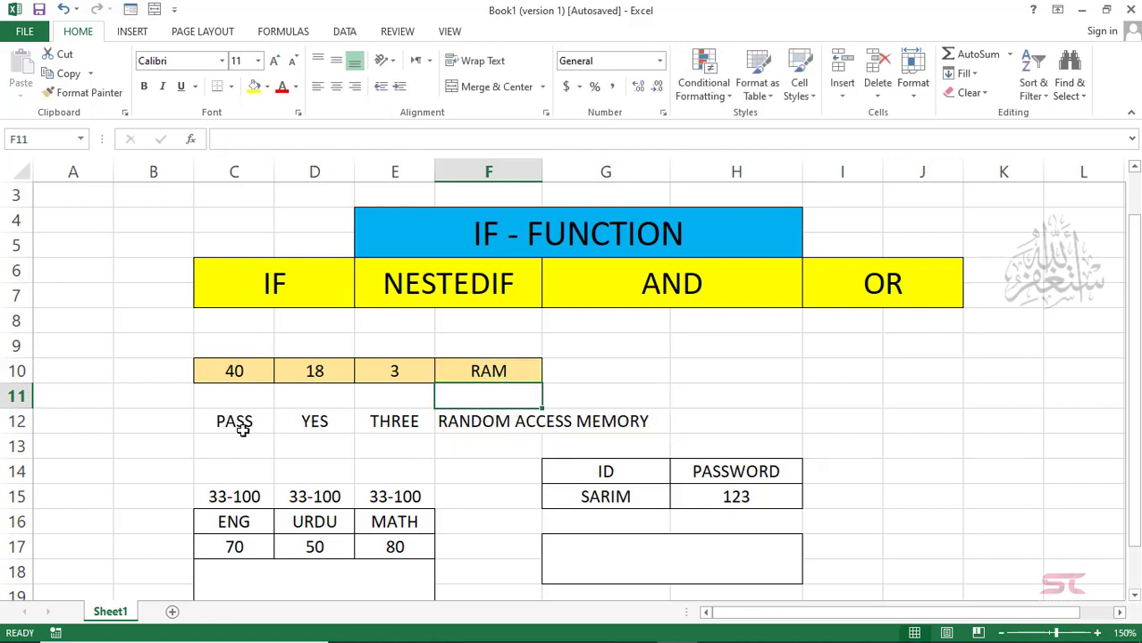
Step: Review the four row-12 formulas in C12, D12, E12 and F12
{"action": "left_click", "coordinate": [241, 425]}
{"action": "left_click", "coordinate": [317, 422]}
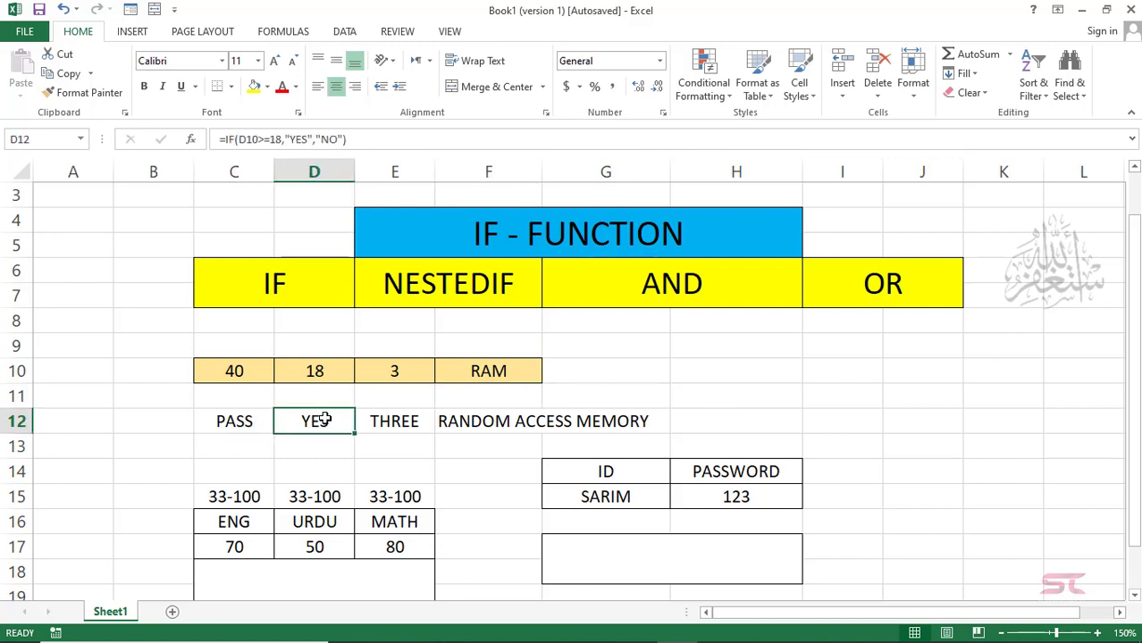
{"action": "left_click", "coordinate": [395, 411]}
{"action": "left_click", "coordinate": [229, 425]}
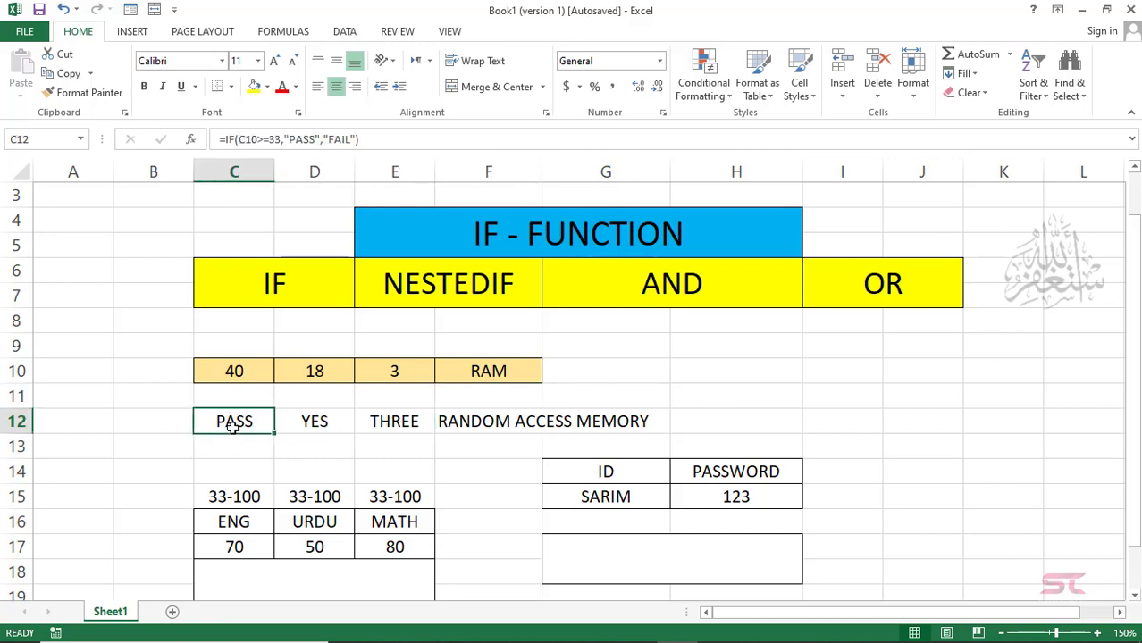
{"action": "left_click", "coordinate": [331, 421]}
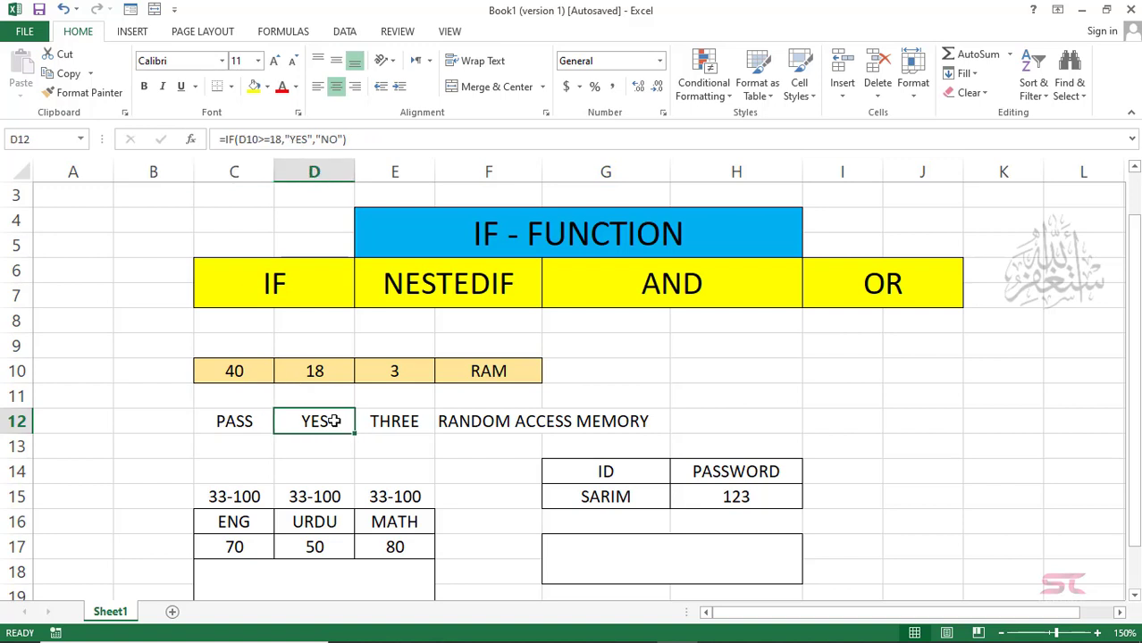
{"action": "left_click", "coordinate": [393, 421]}
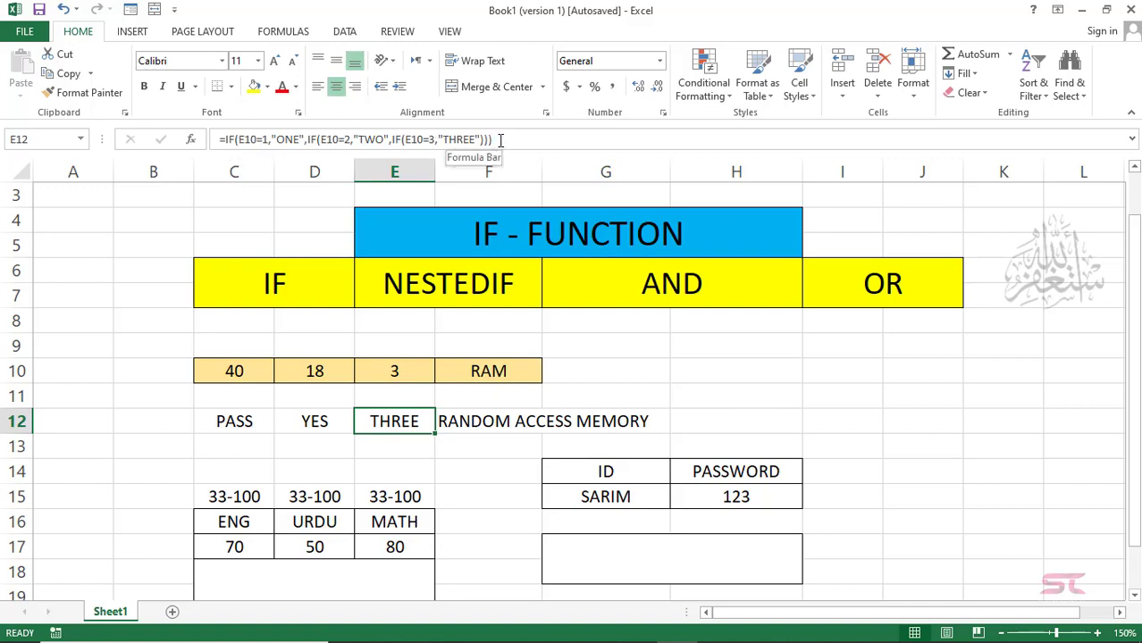
{"action": "left_click", "coordinate": [485, 416]}
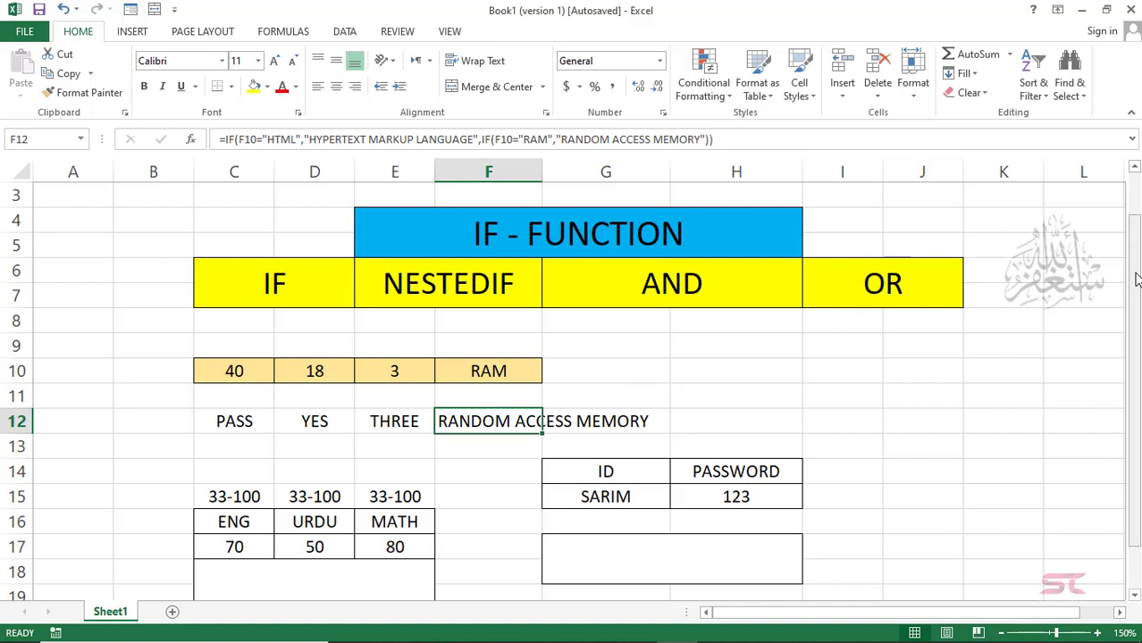
{"action": "left_click_drag", "start_coordinate": [1133, 282], "coordinate": [1137, 297]}
{"action": "scroll", "coordinate": [1136, 297], "scroll_direction": "down", "scroll_amount": 1}
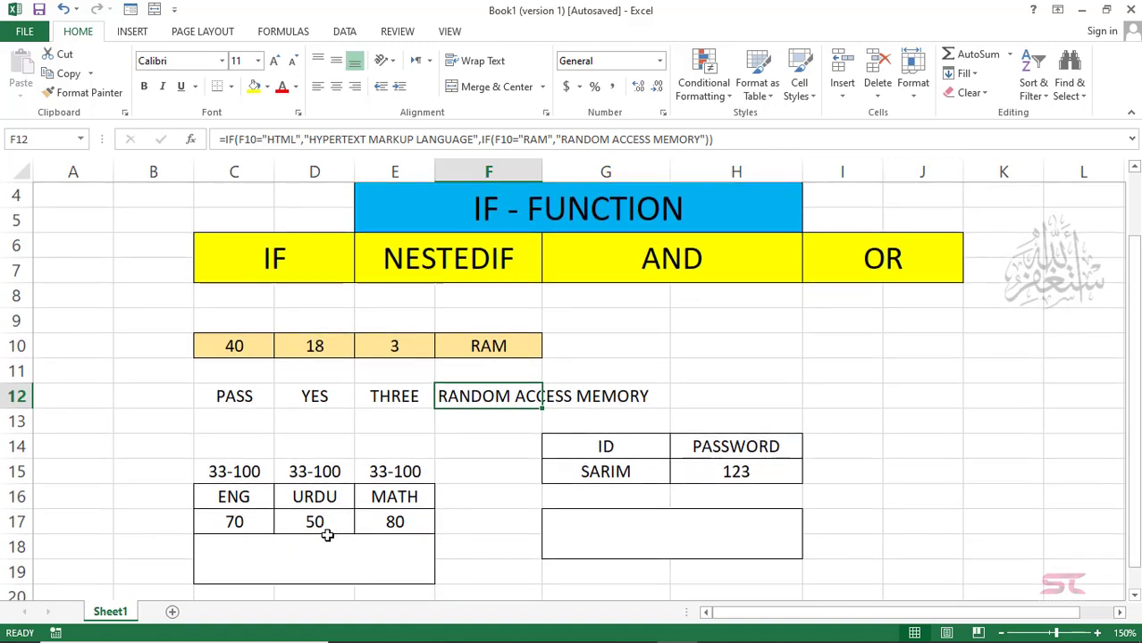
{"action": "left_click", "coordinate": [246, 497]}
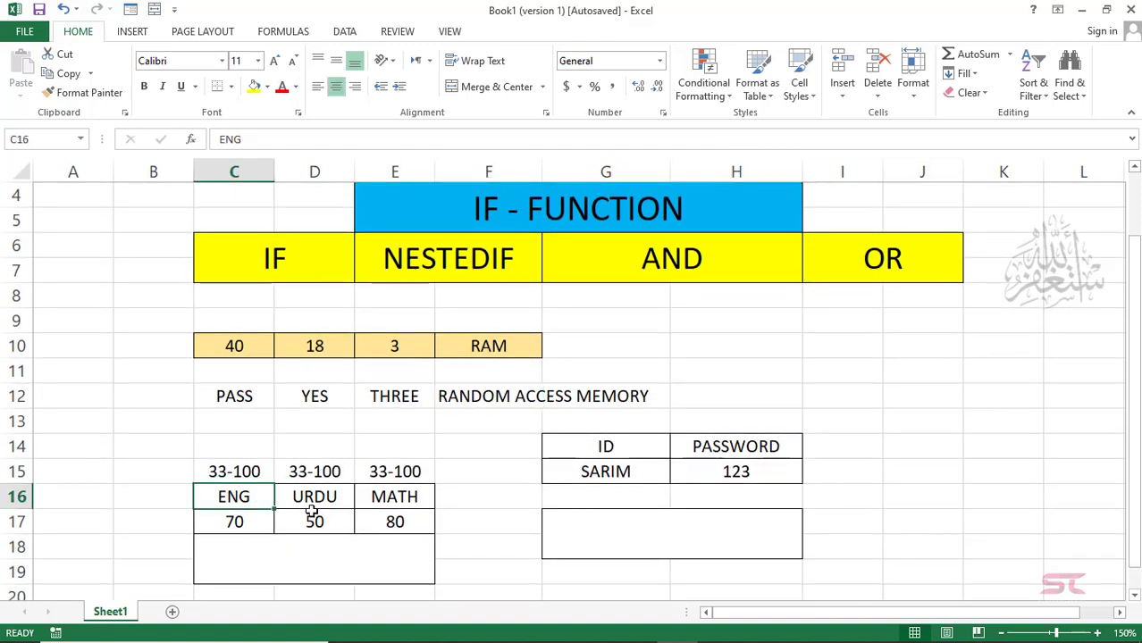
{"action": "left_click", "coordinate": [317, 504]}
{"action": "left_click", "coordinate": [383, 498]}
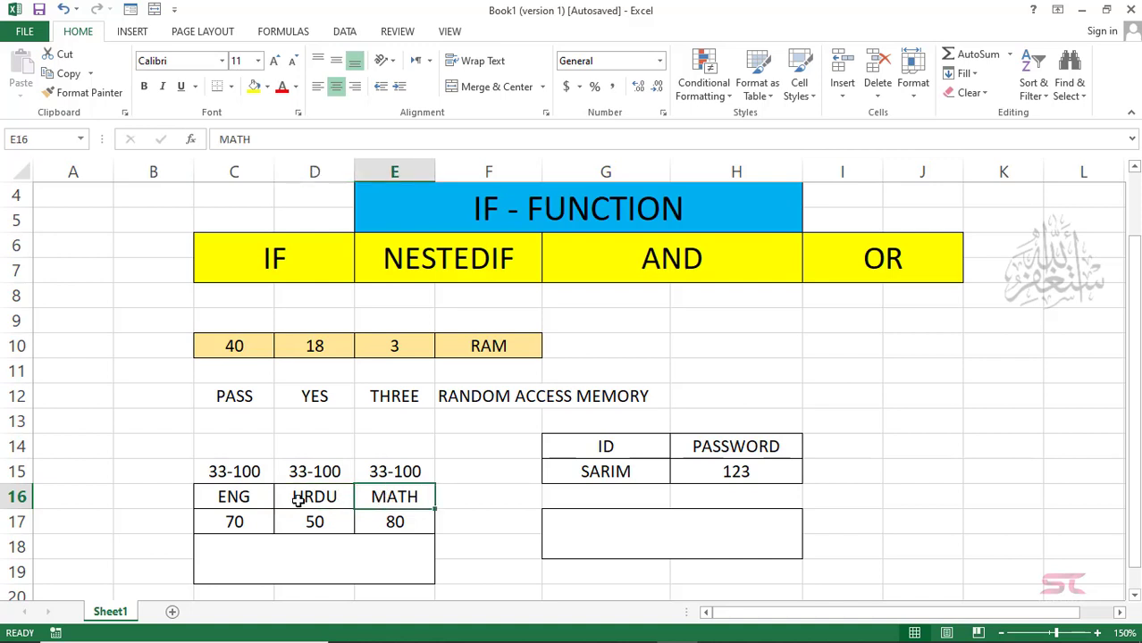
{"action": "left_click", "coordinate": [250, 475]}
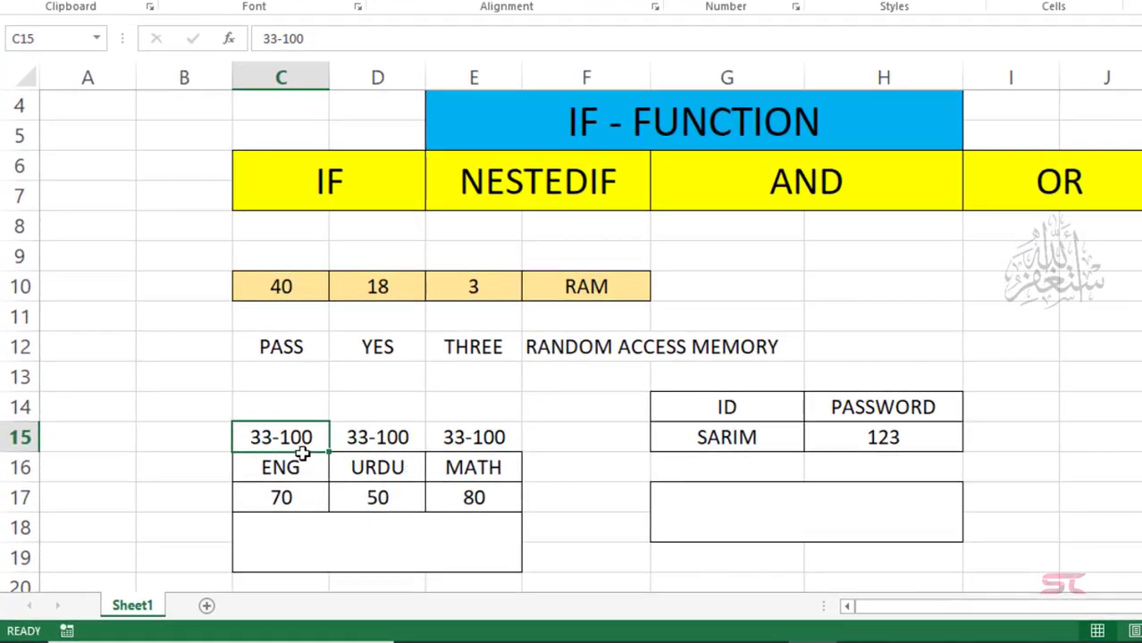
{"action": "left_click", "coordinate": [348, 543]}
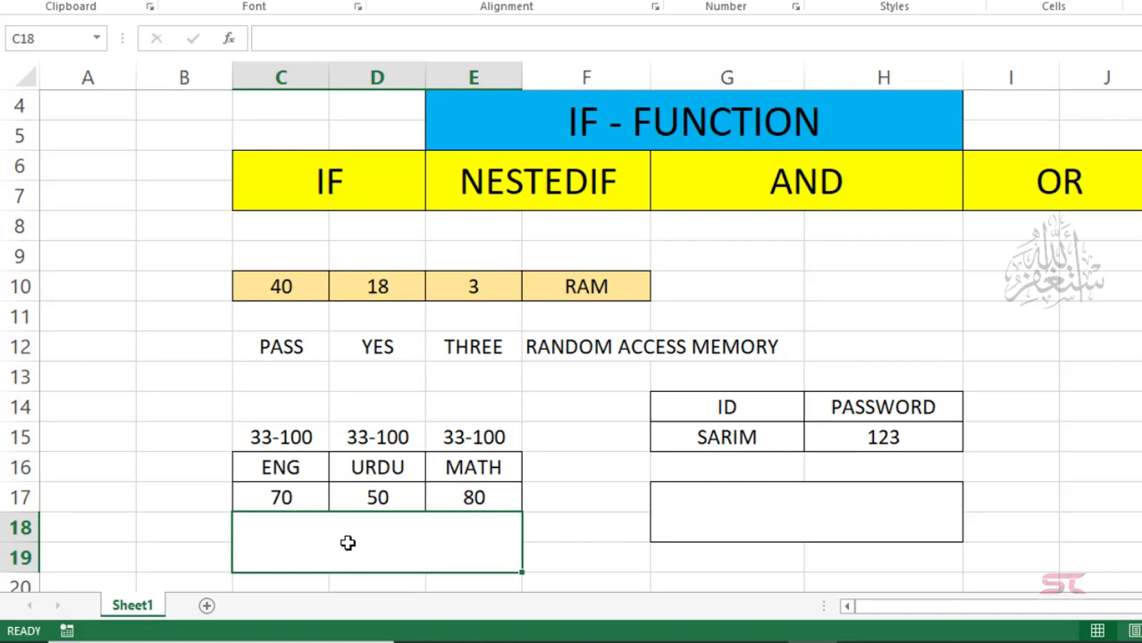
Step: Enter =IF(AND(C17>=33,D17>=33,E17>=33),"PASS","FAIL") in merged C18, showing PASS
{"action": "type", "text": "="}
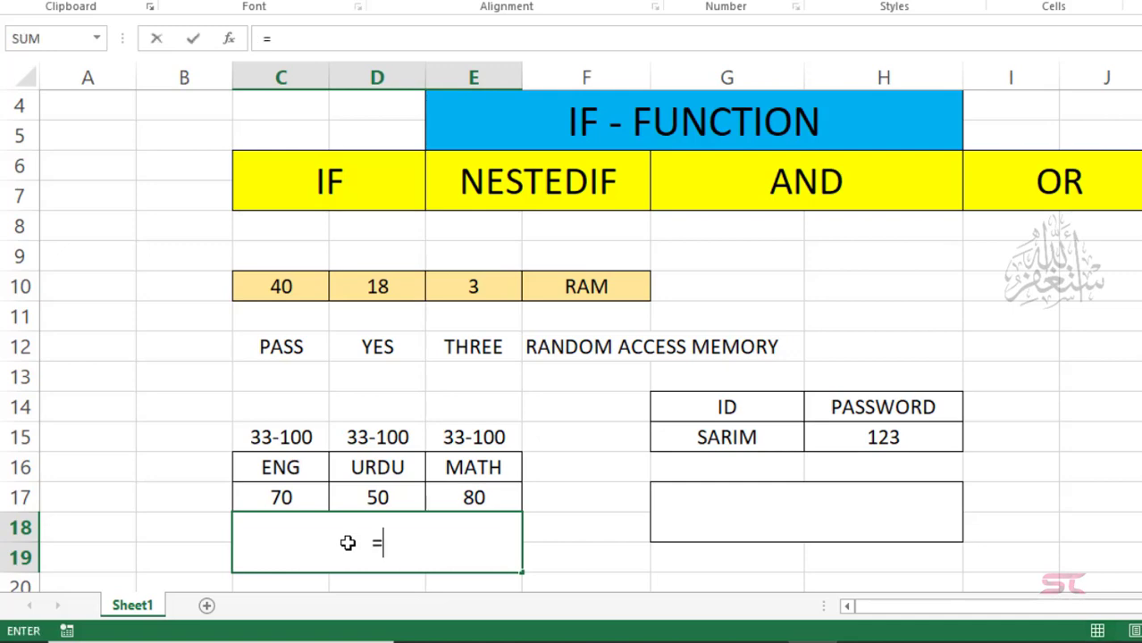
{"action": "type", "text": "IF("}
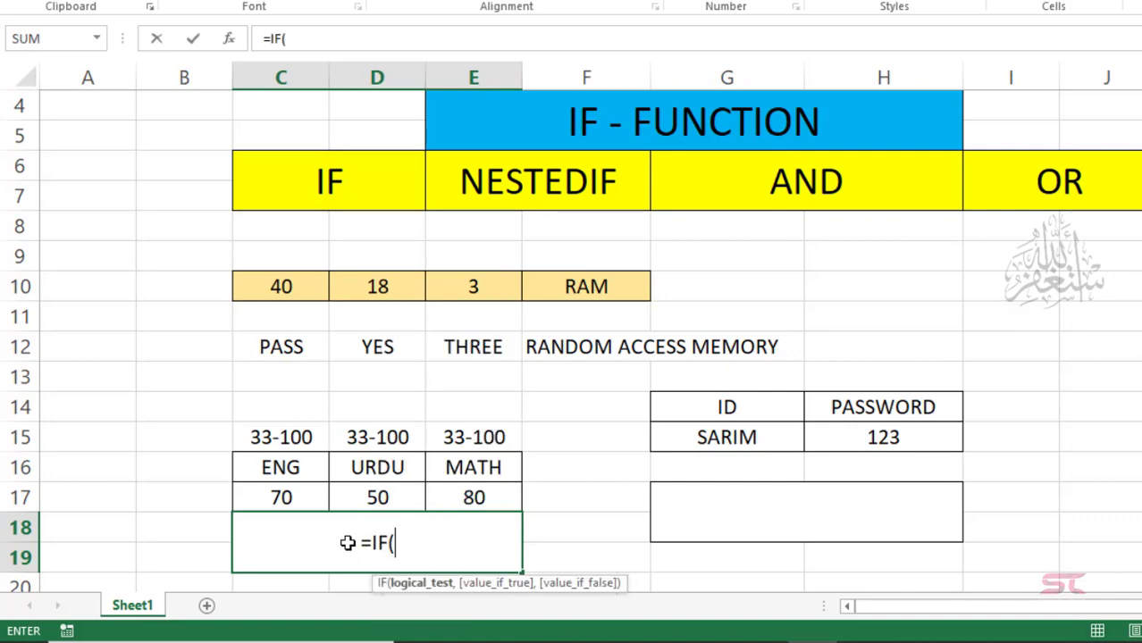
{"action": "type", "text": "AND"}
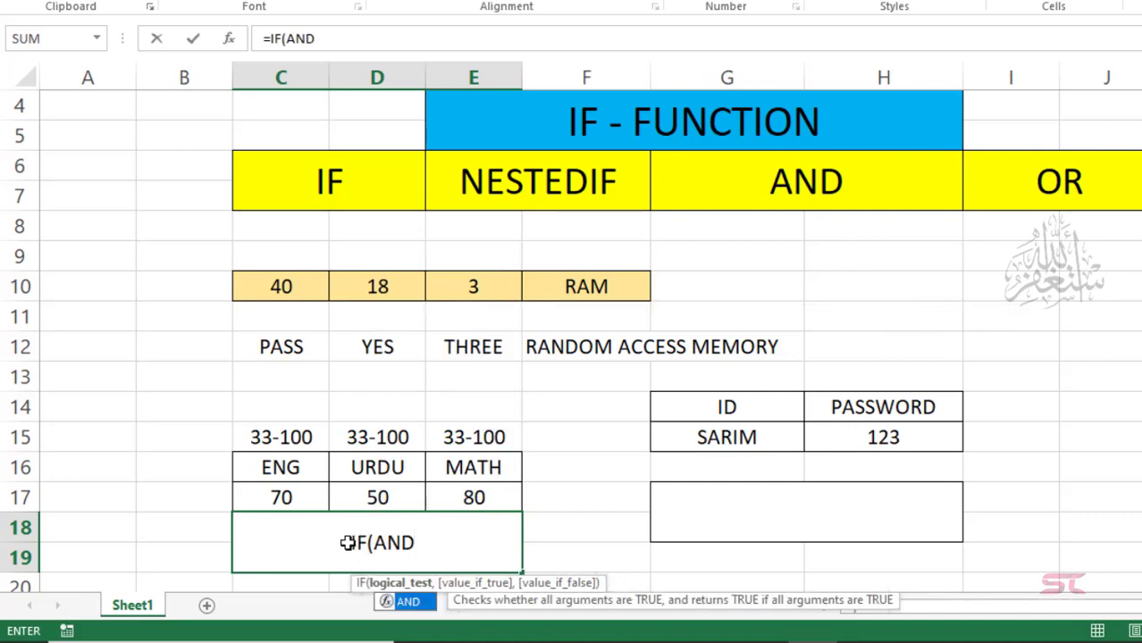
{"action": "type", "text": "("}
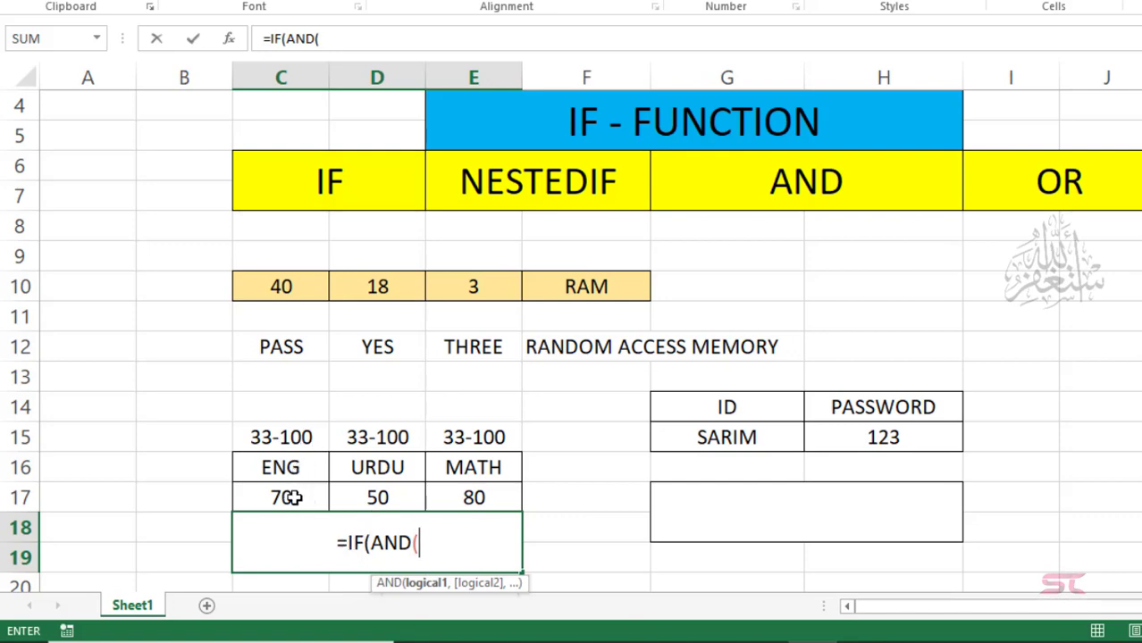
{"action": "left_click", "coordinate": [291, 498]}
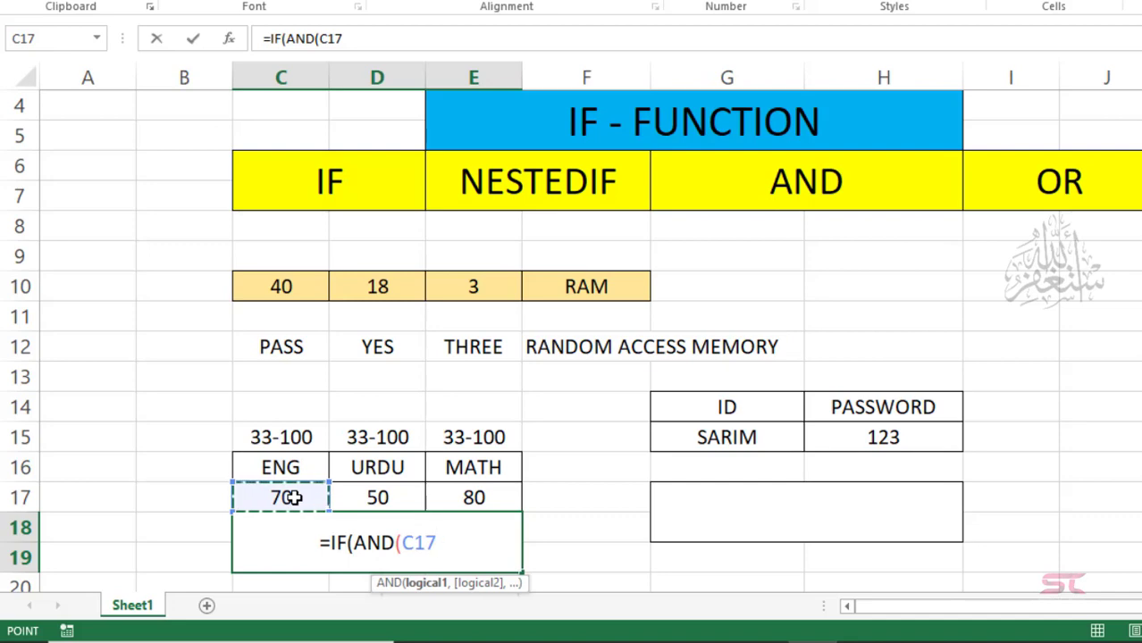
{"action": "type", "text": ">"}
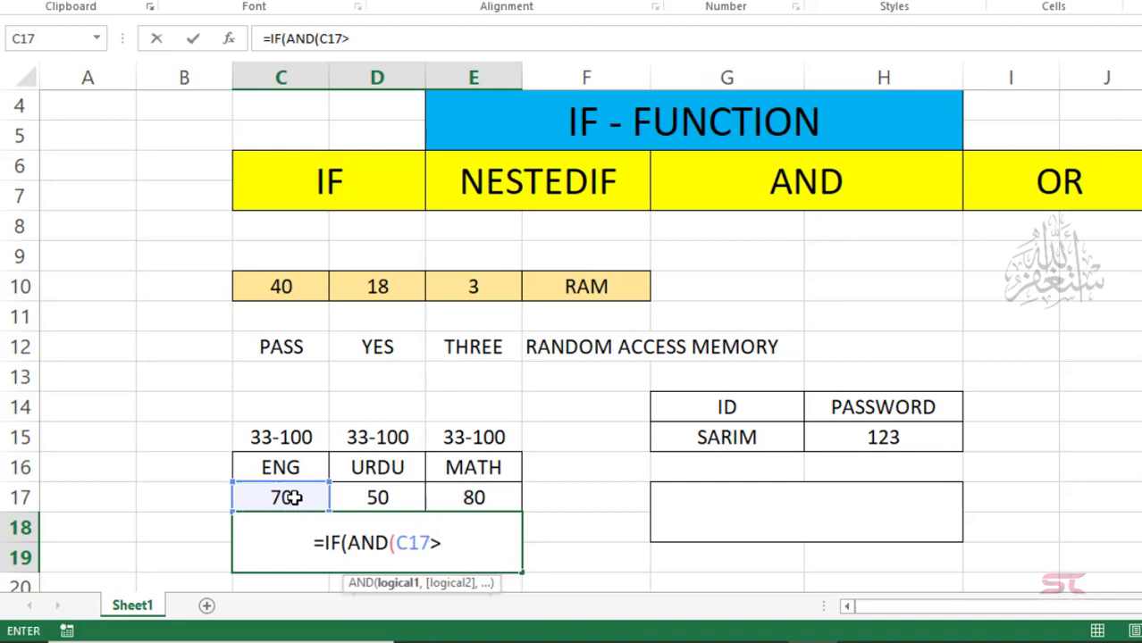
{"action": "type", "text": "=33"}
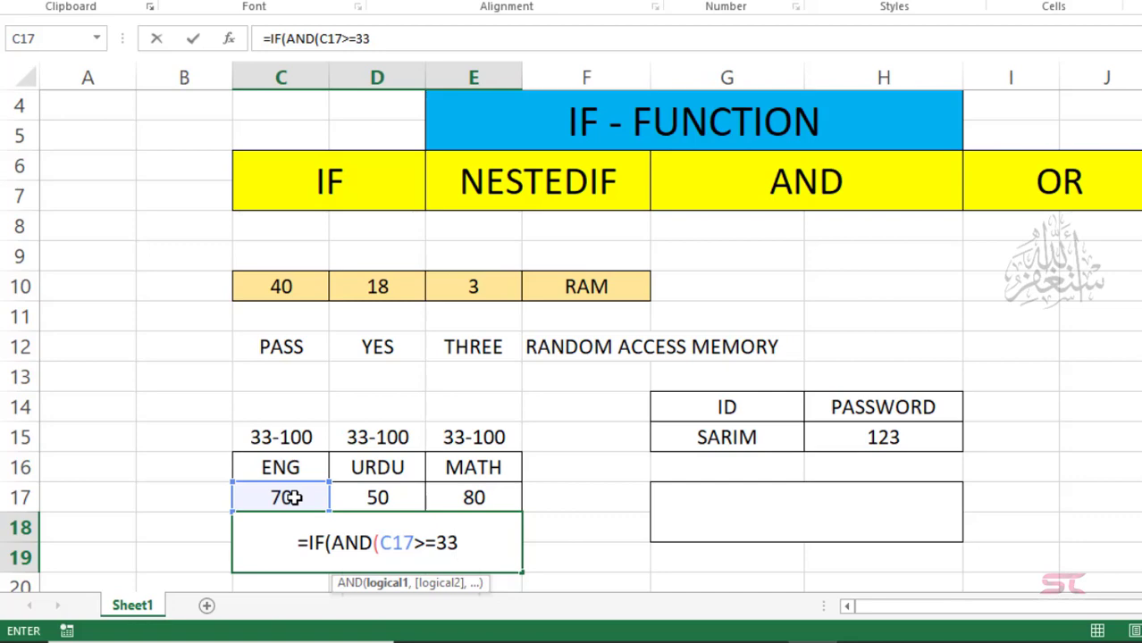
{"action": "type", "text": ","}
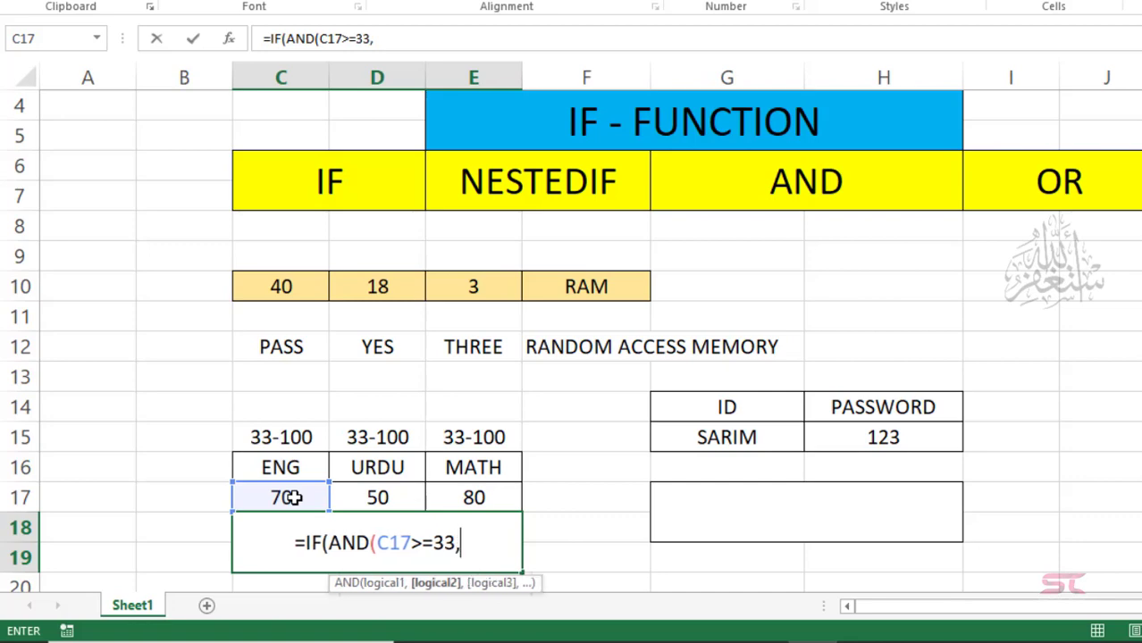
{"action": "key", "text": "Up"}
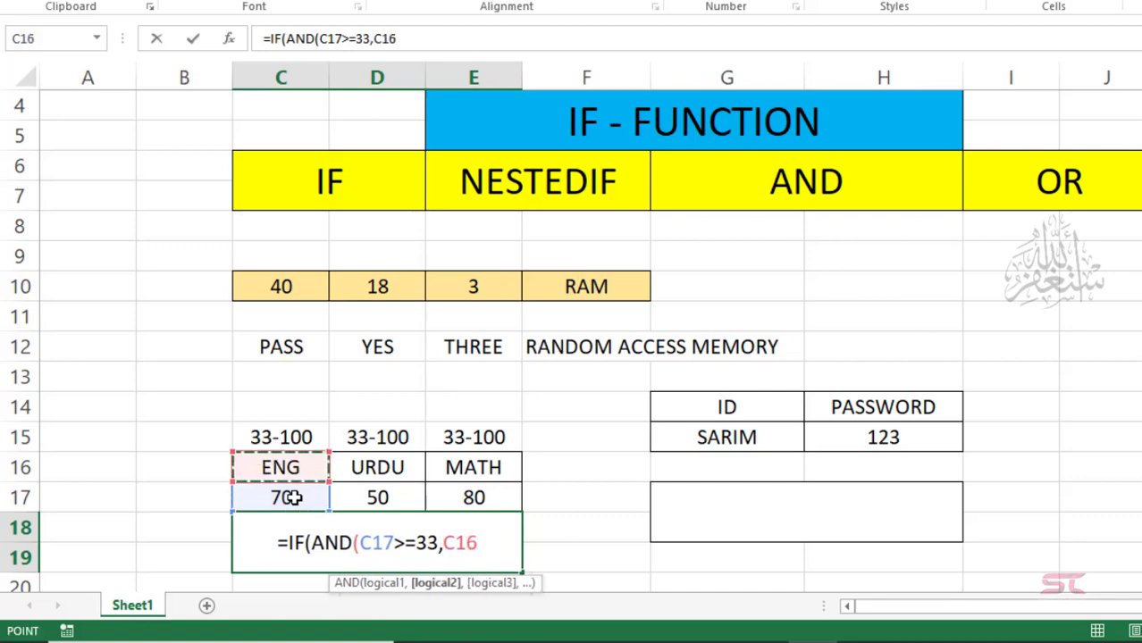
{"action": "key", "text": "Right"}
{"action": "key", "text": "Down"}
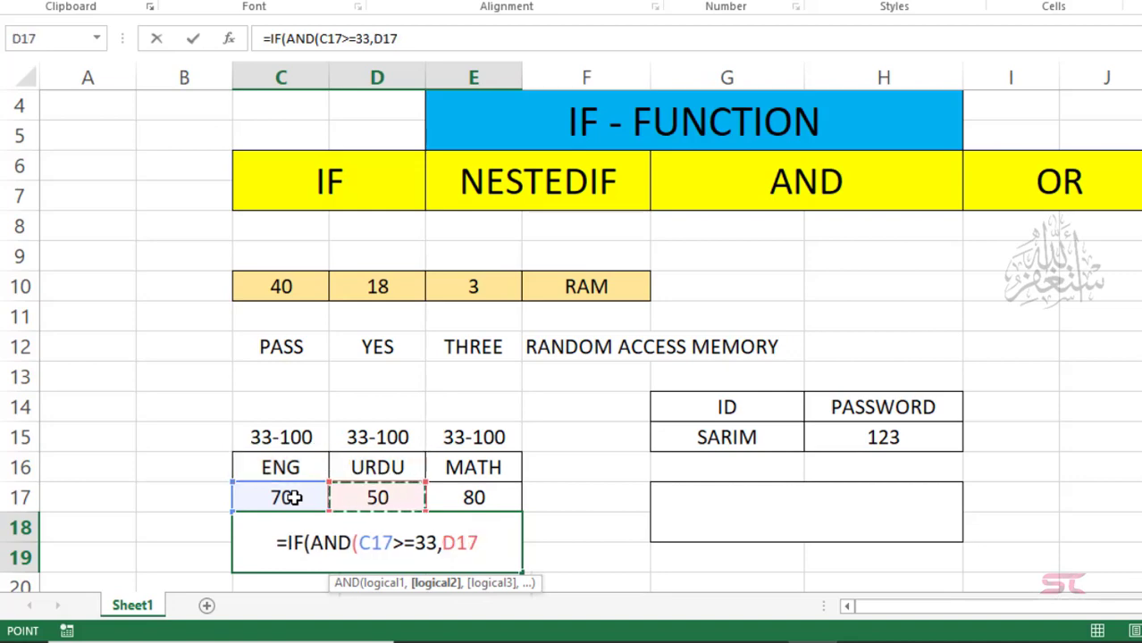
{"action": "type", "text": ">="}
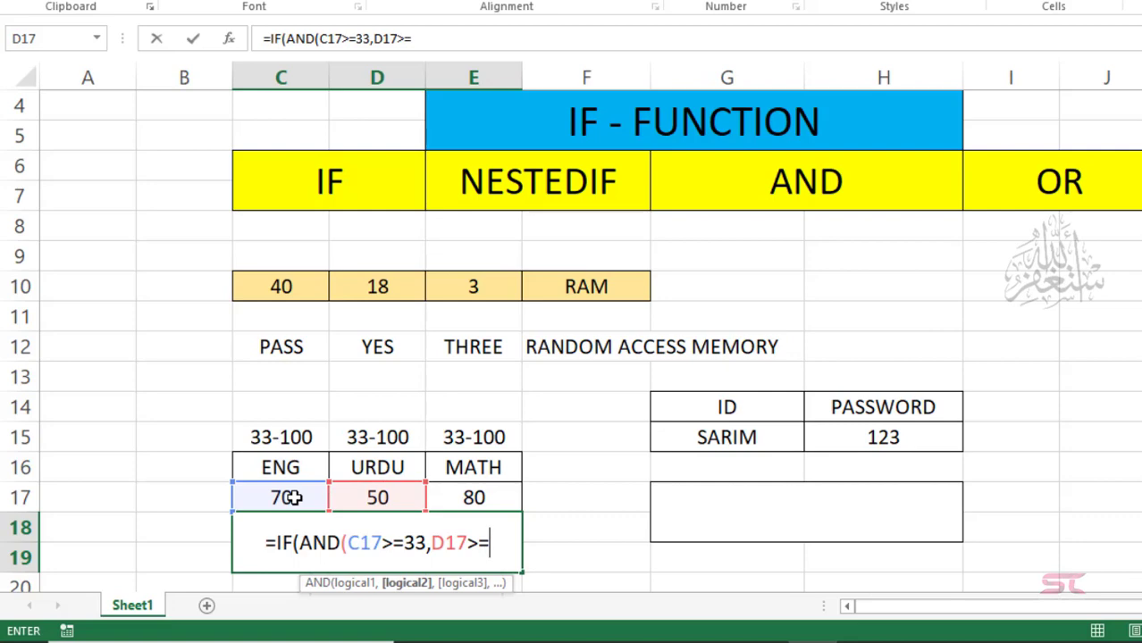
{"action": "type", "text": "33"}
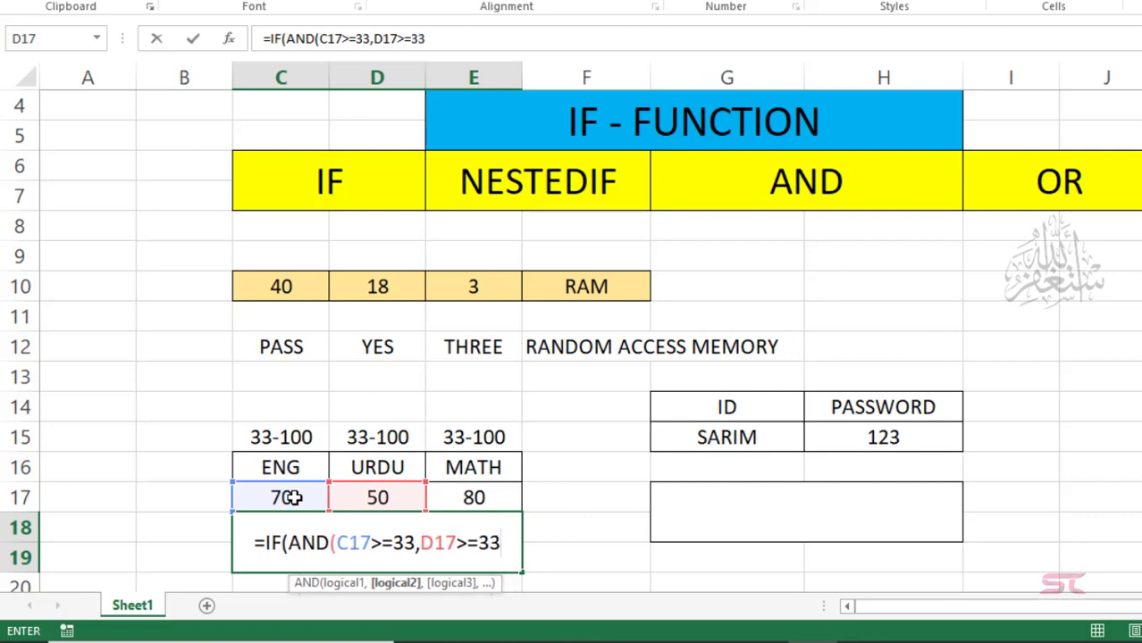
{"action": "type", "text": ","}
{"action": "key", "text": "Up"}
{"action": "key", "text": "Up"}
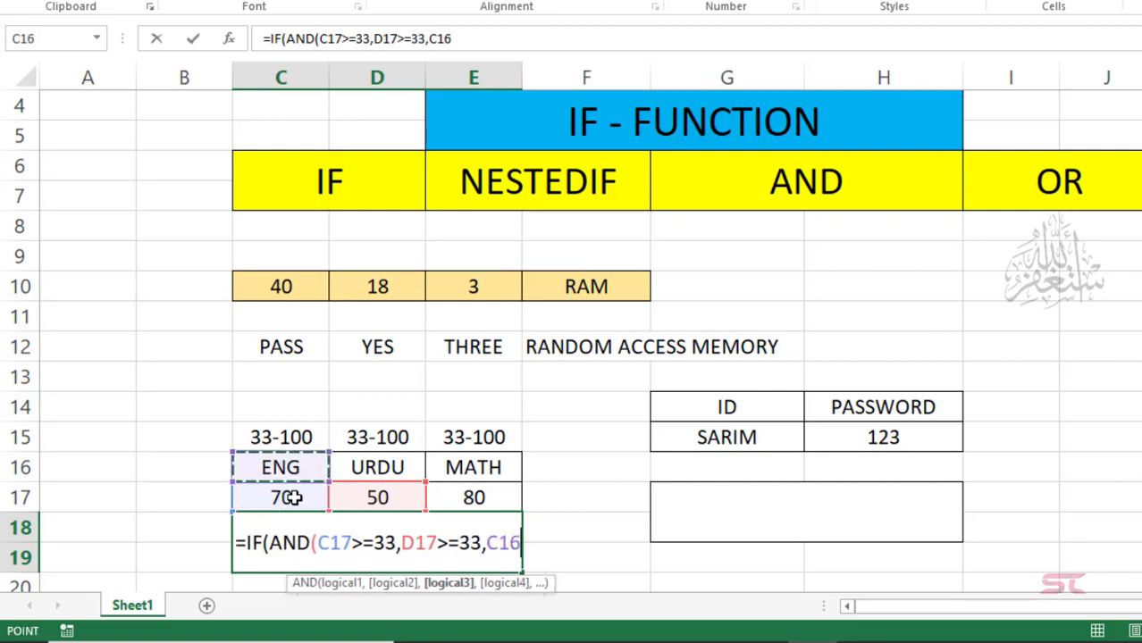
{"action": "key", "text": "Right"}
{"action": "key", "text": "Right"}
{"action": "key", "text": "Down"}
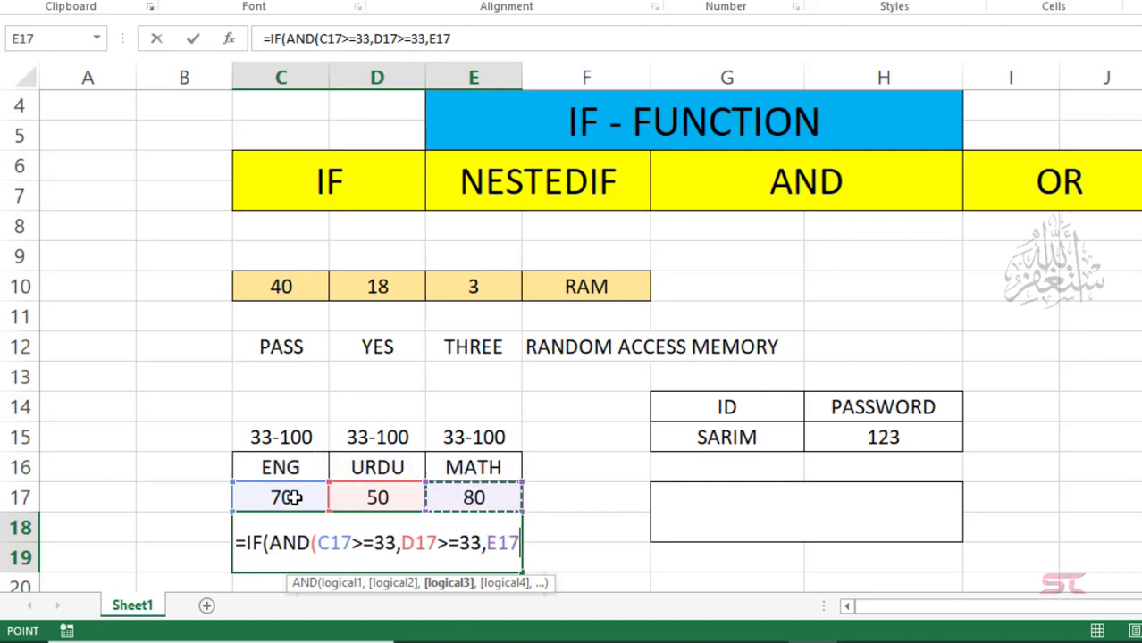
{"action": "type", "text": ">="}
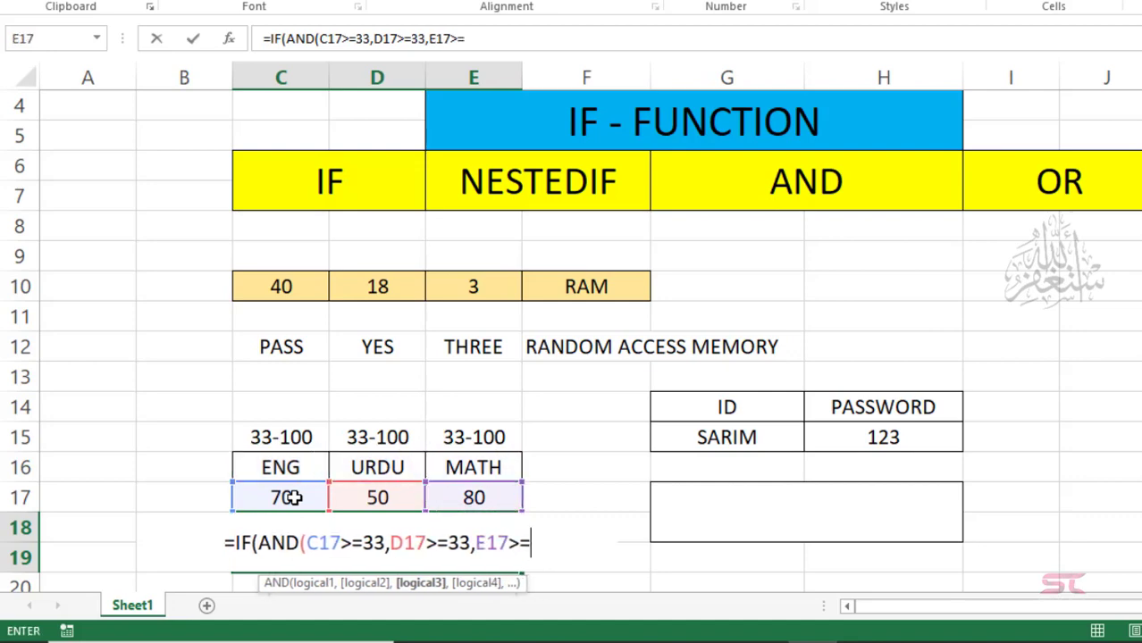
{"action": "type", "text": "33"}
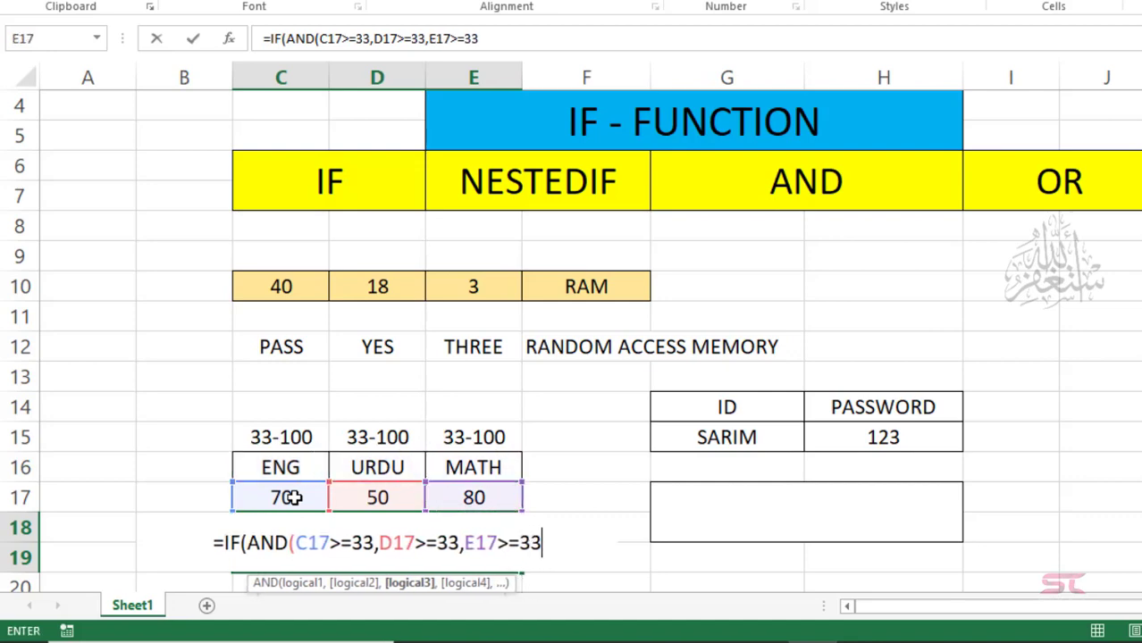
{"action": "type", "text": "),"}
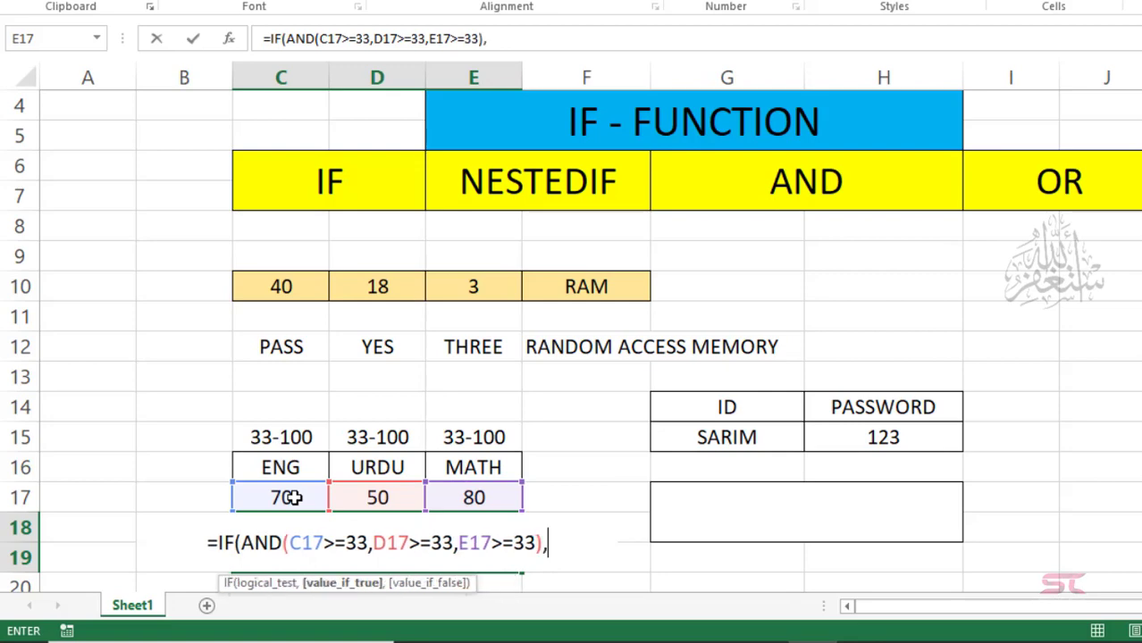
{"action": "type", "text": "\"PASS"}
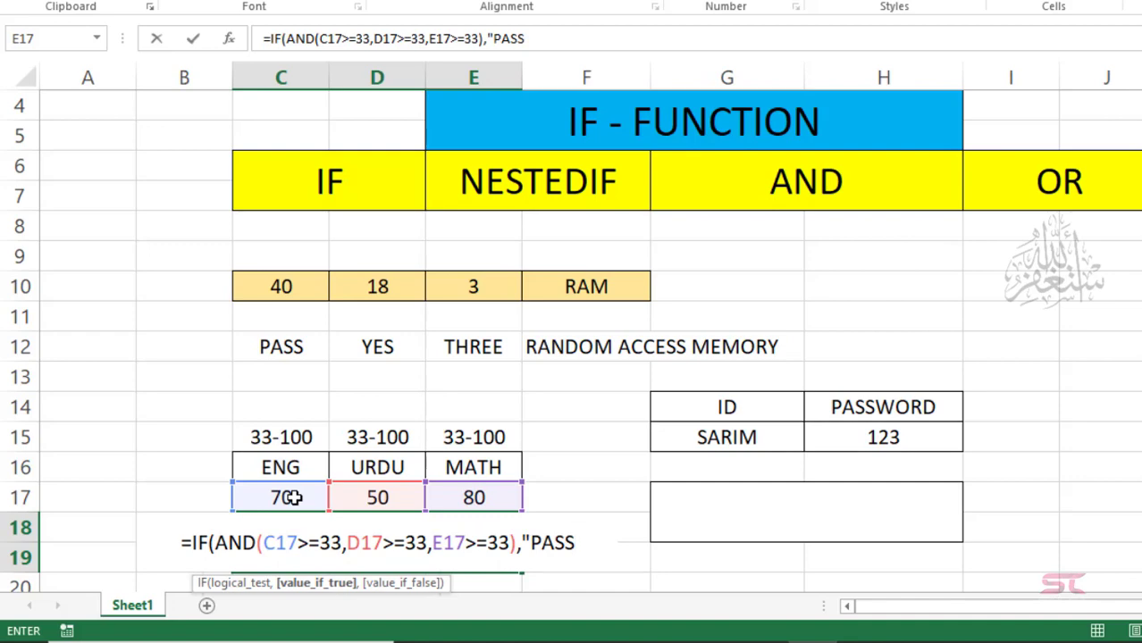
{"action": "type", "text": "\","}
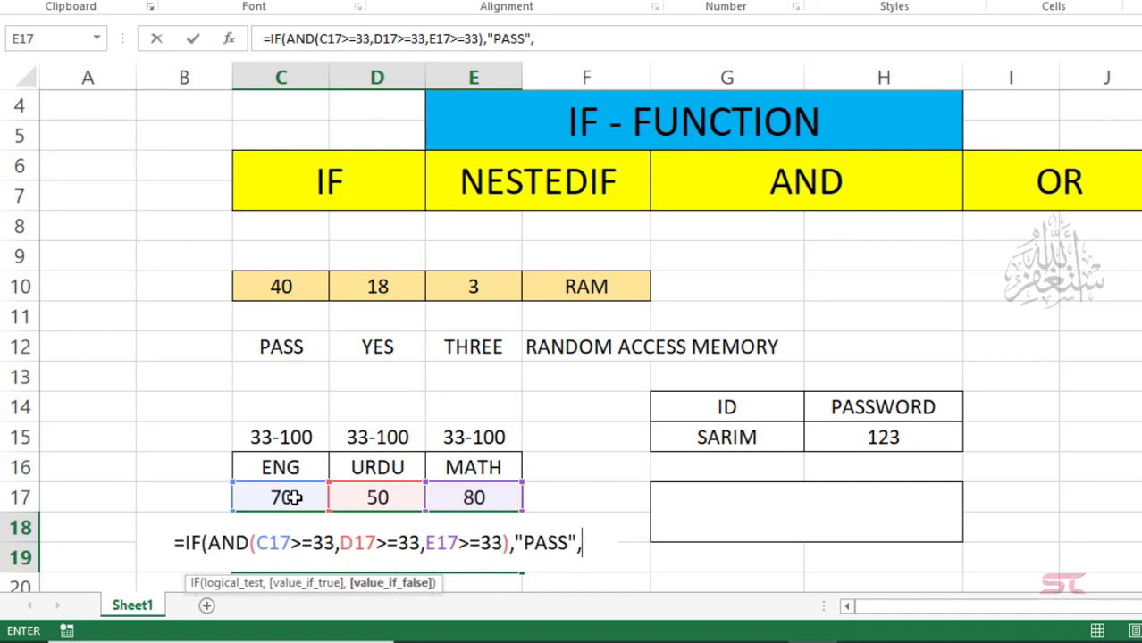
{"action": "type", "text": "\""}
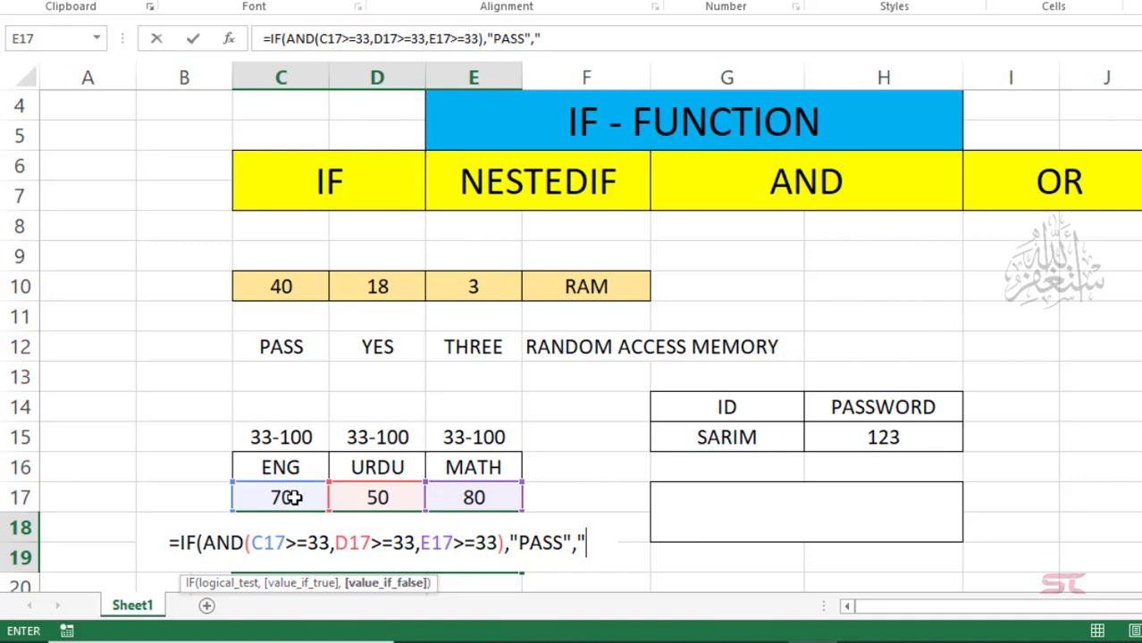
{"action": "type", "text": "FAIL\""}
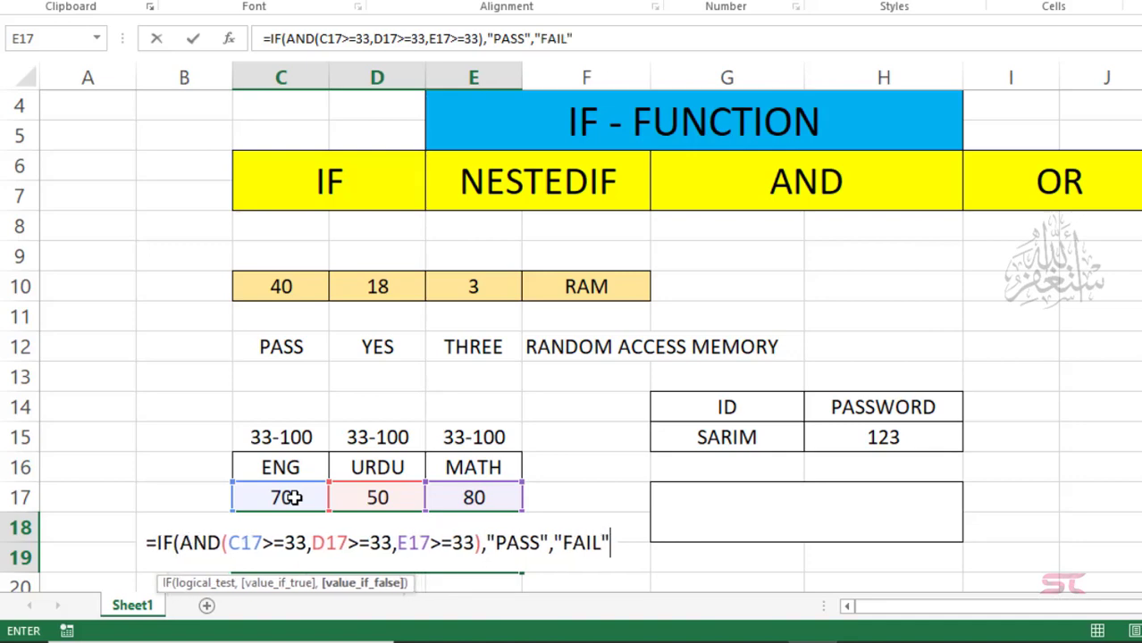
{"action": "type", "text": ")"}
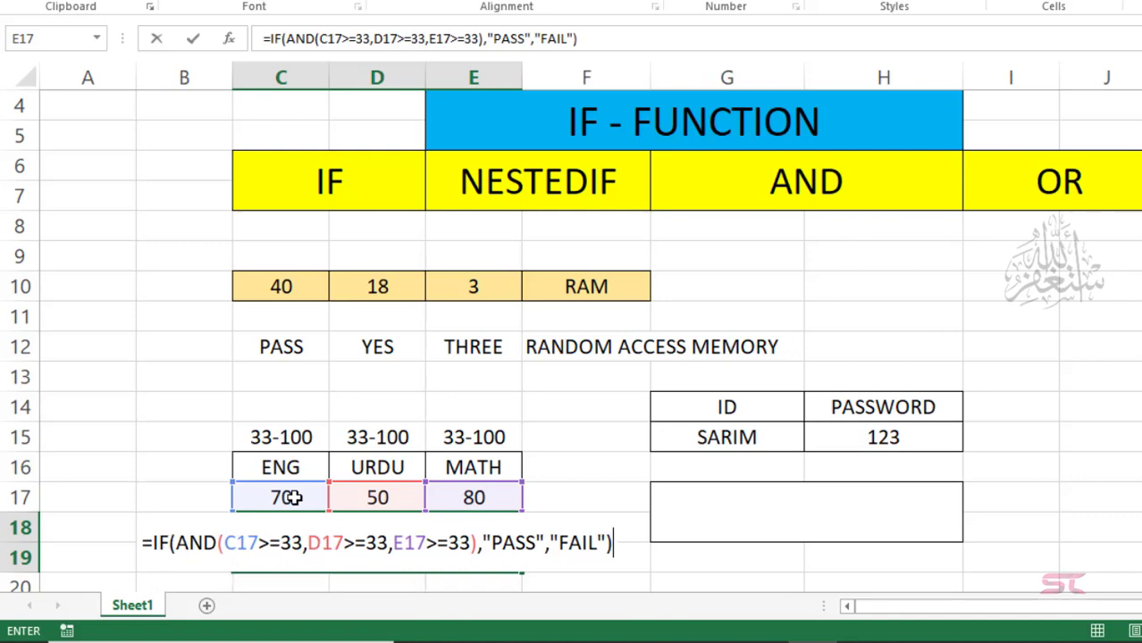
{"action": "key", "text": "Return"}
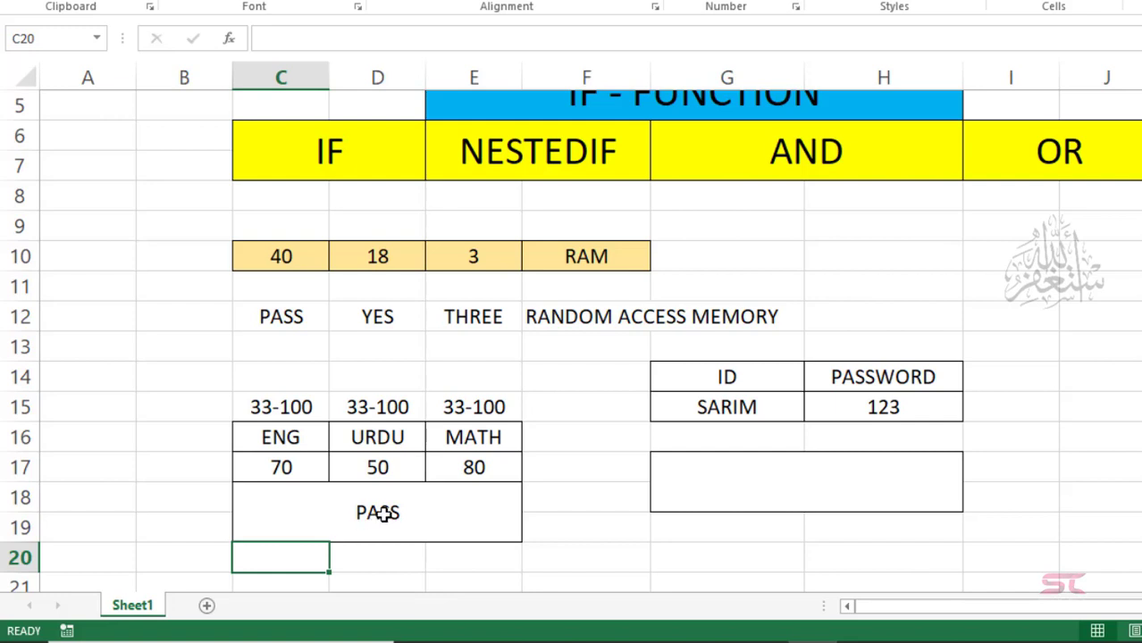
Step: Change the URDU mark in D17 to 30, turning the result to FAIL
{"action": "left_click", "coordinate": [346, 511]}
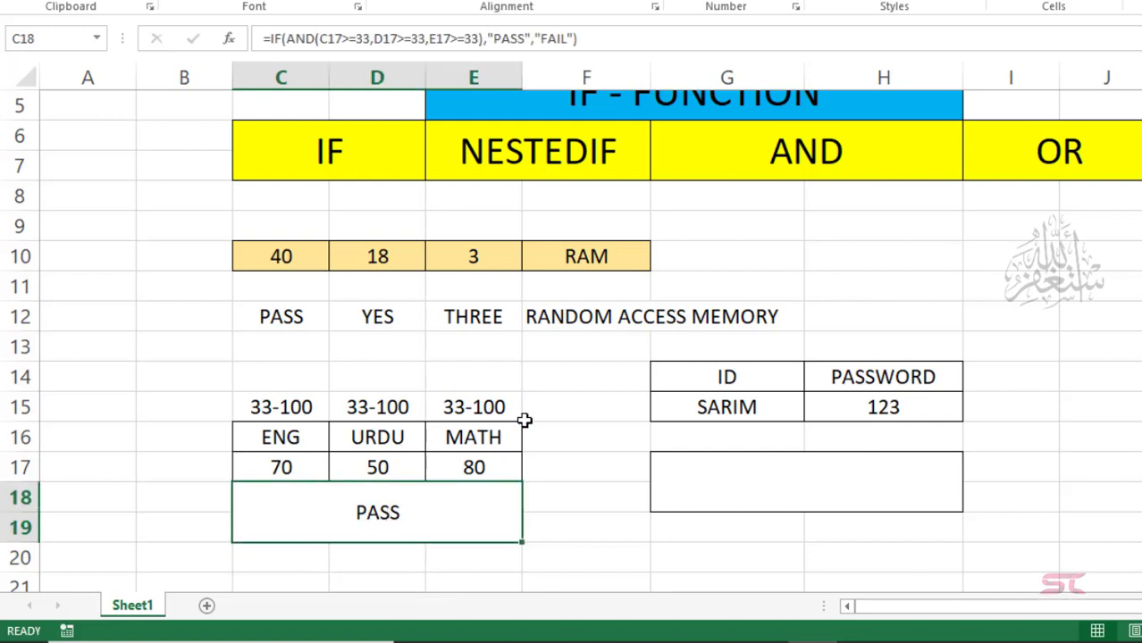
{"action": "left_click", "coordinate": [393, 474]}
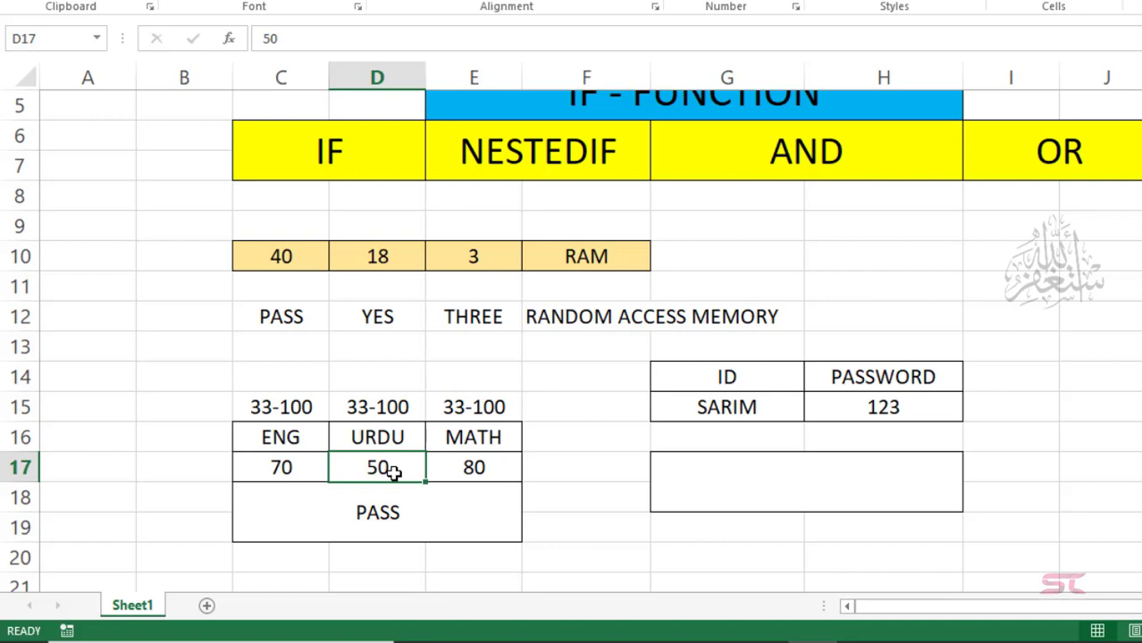
{"action": "type", "text": "30"}
{"action": "key", "text": "Return"}
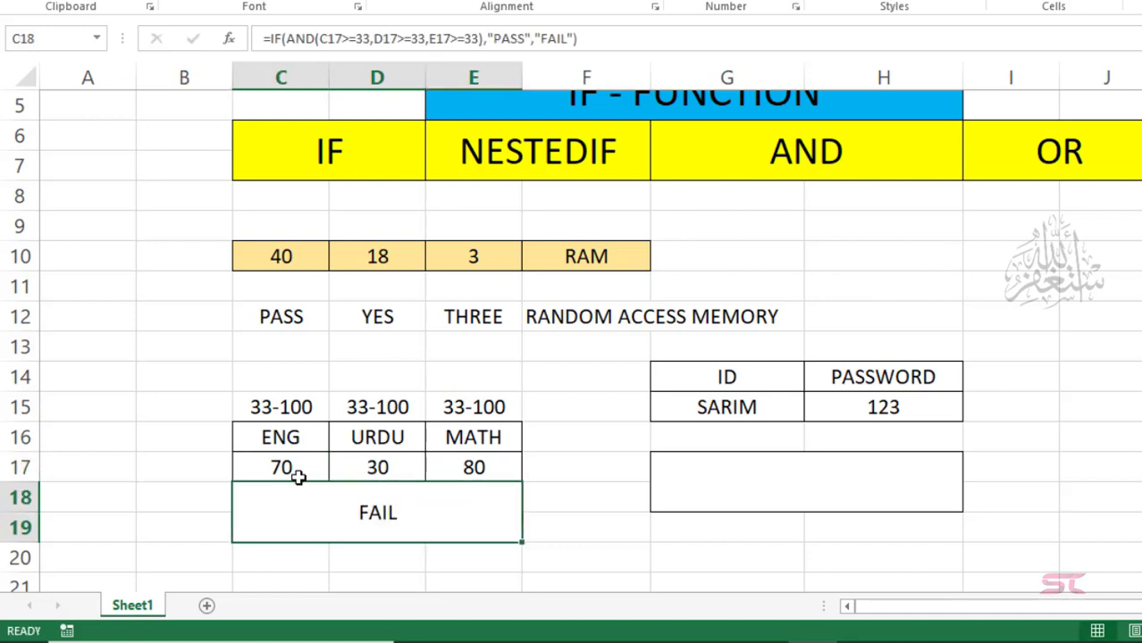
{"action": "left_click", "coordinate": [384, 466]}
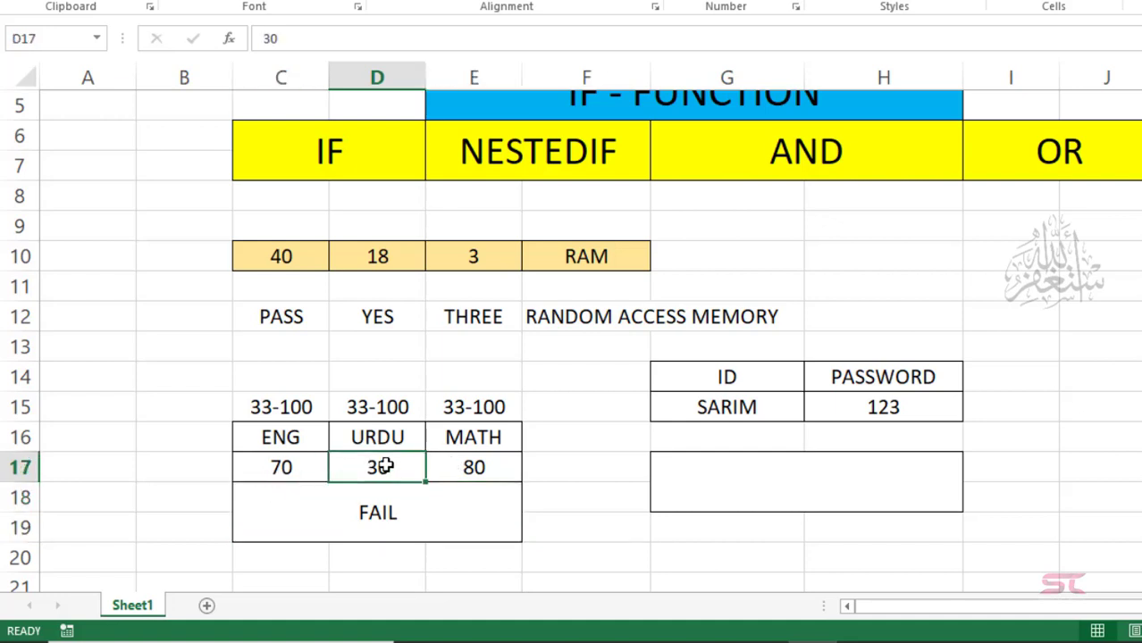
{"action": "left_click", "coordinate": [380, 512]}
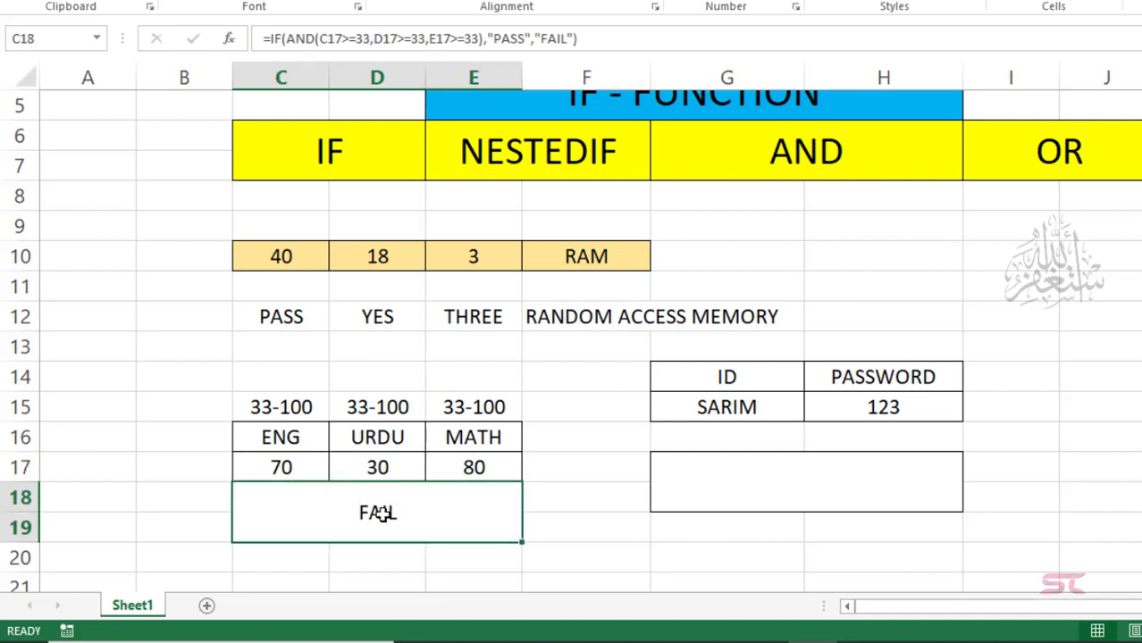
Step: Set the URDU mark to 40 so the result shows PASS again
{"action": "left_click", "coordinate": [393, 465]}
{"action": "type", "text": "40"}
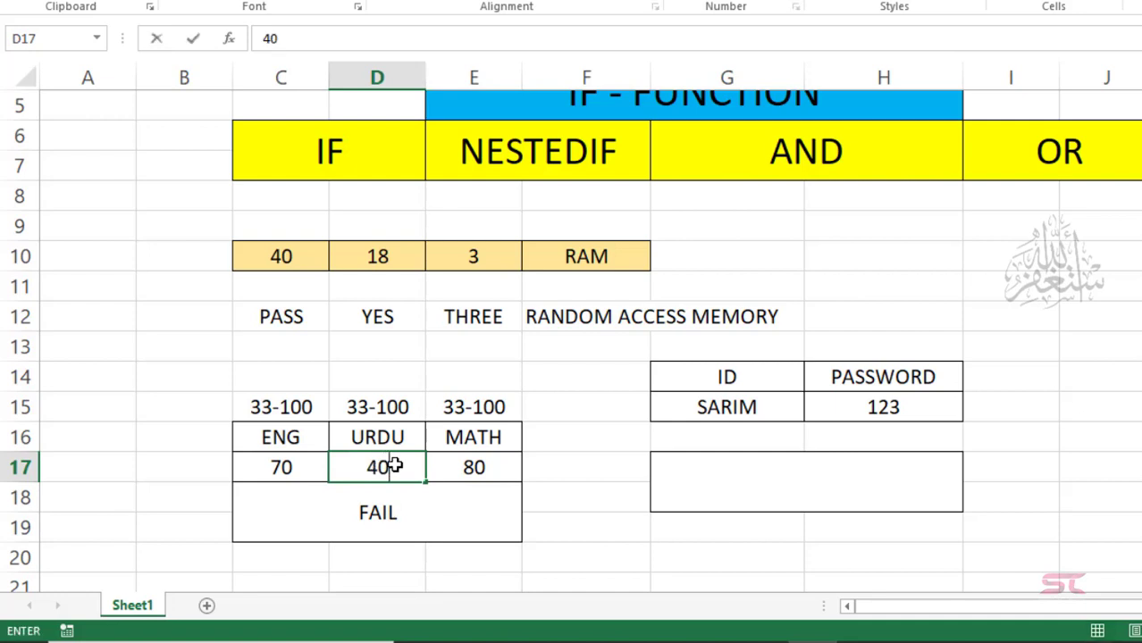
{"action": "key", "text": "Return"}
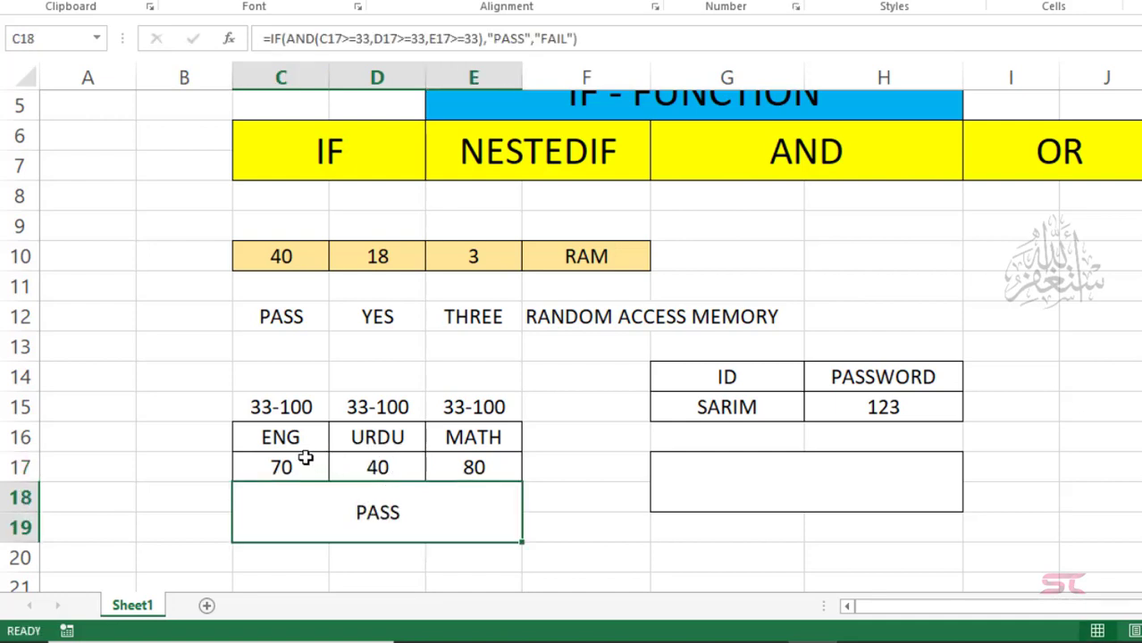
{"action": "left_click", "coordinate": [489, 465]}
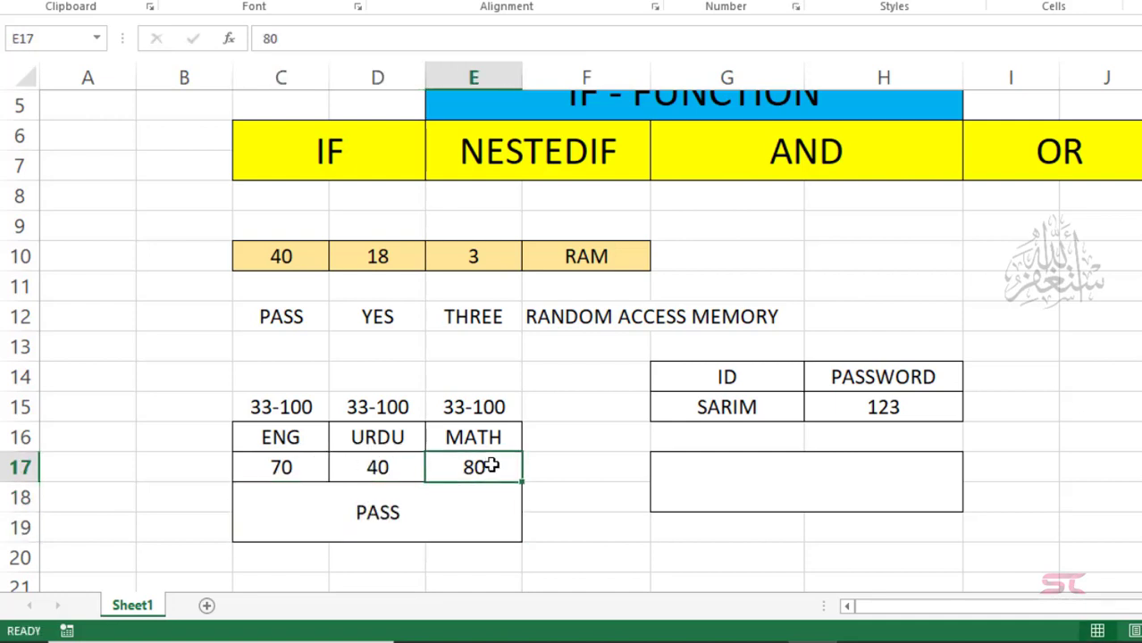
{"action": "left_click", "coordinate": [370, 510]}
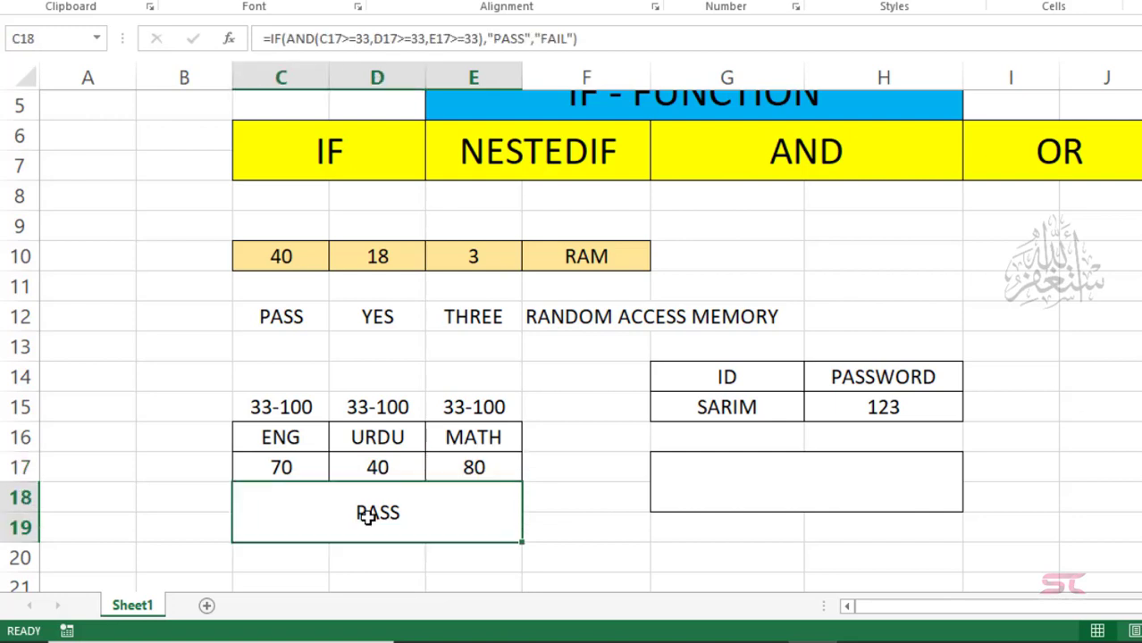
Step: Replace AND with OR in C18's formula so it reads =IF(OR(C17>=33,D17>=33,E17>=33),"PASS","FAIL")
{"action": "double_click", "coordinate": [300, 39]}
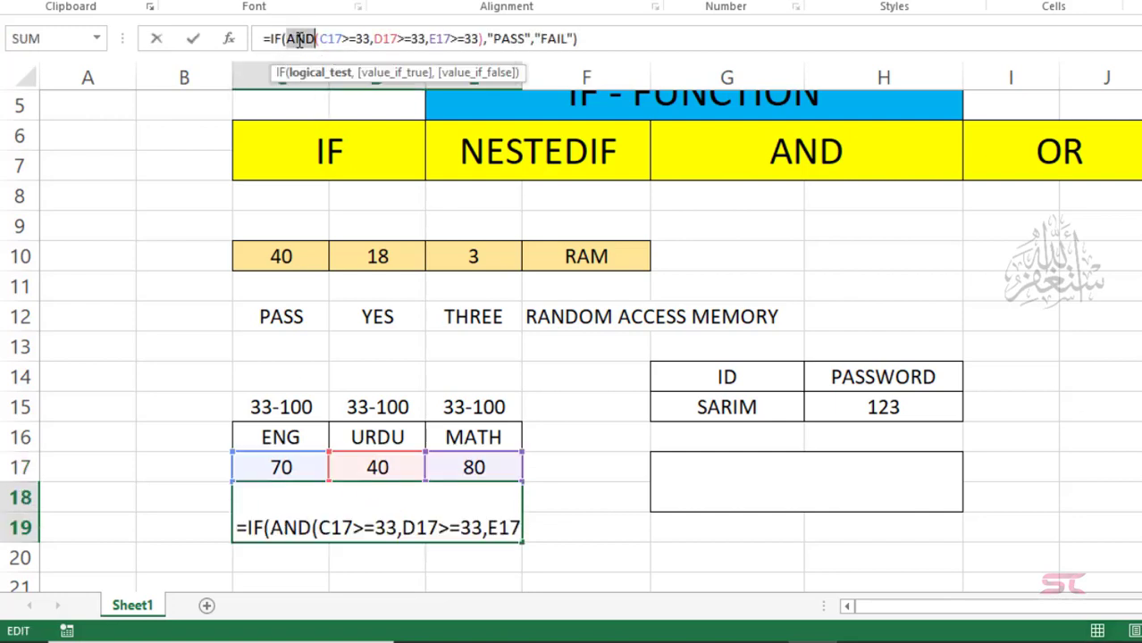
{"action": "type", "text": "OR"}
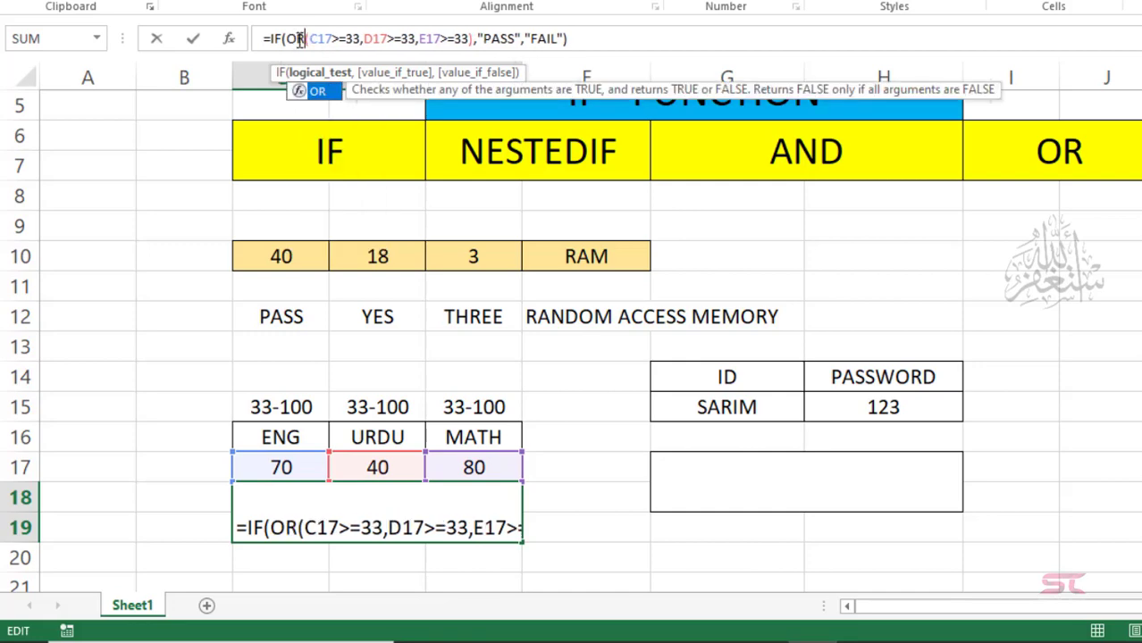
{"action": "key", "text": "Return"}
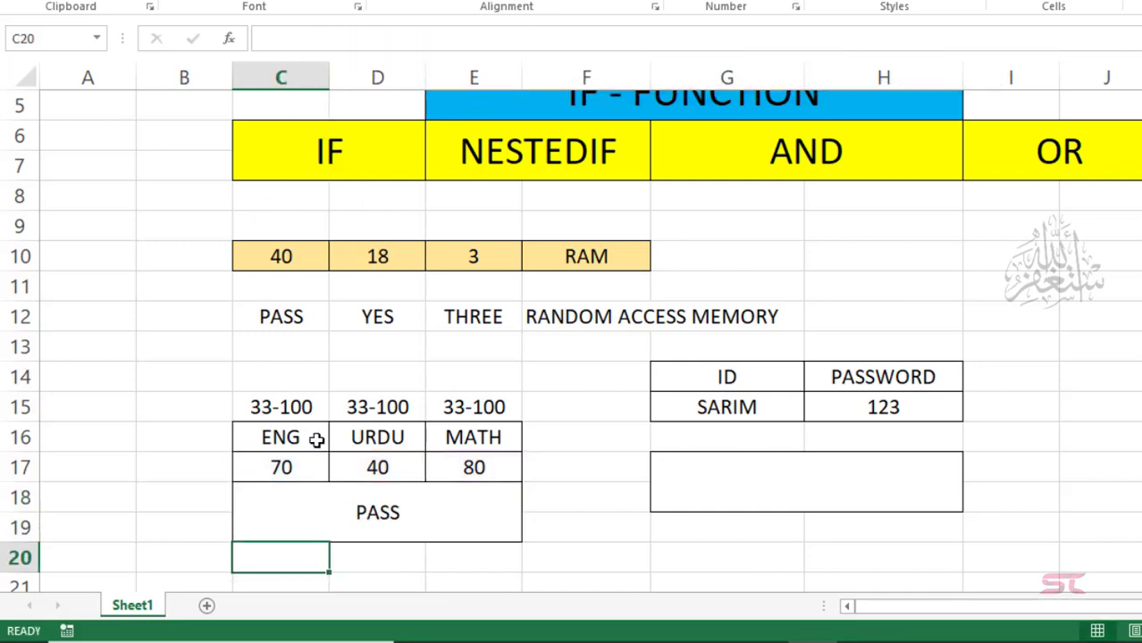
{"action": "left_click", "coordinate": [391, 527]}
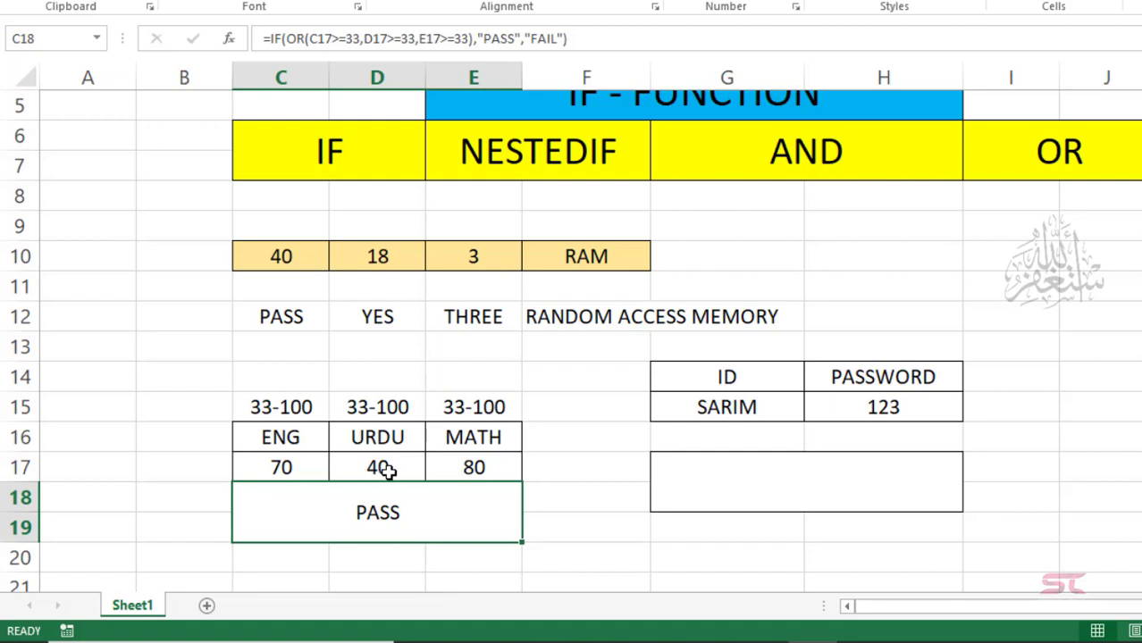
{"action": "left_click_drag", "start_coordinate": [382, 468], "coordinate": [496, 465]}
{"action": "key", "text": "Delete"}
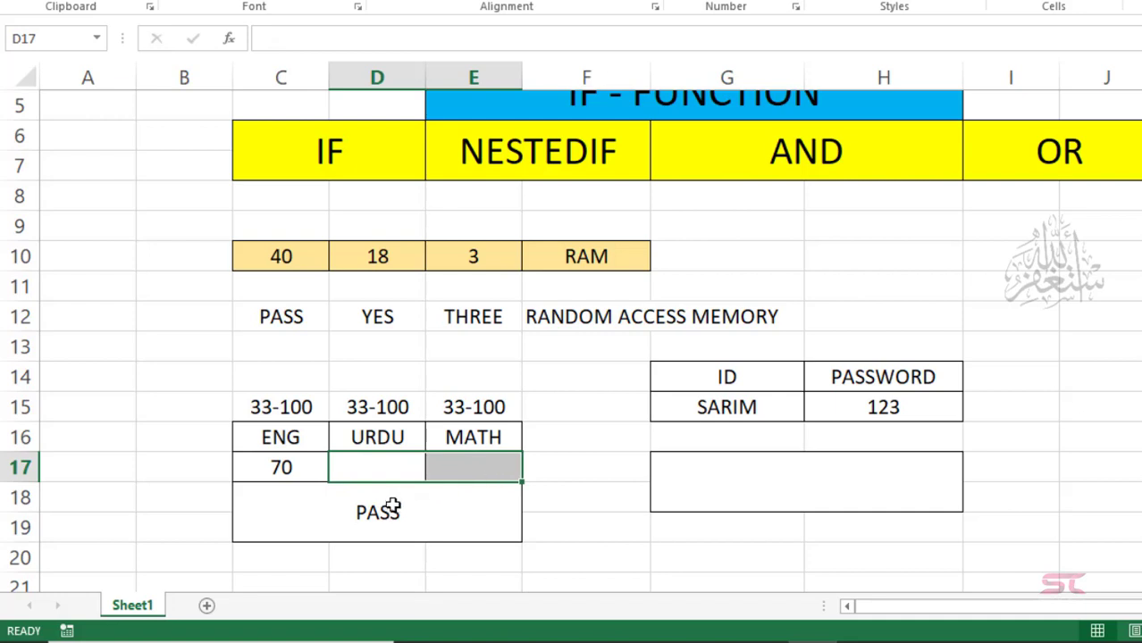
{"action": "left_click", "coordinate": [293, 468]}
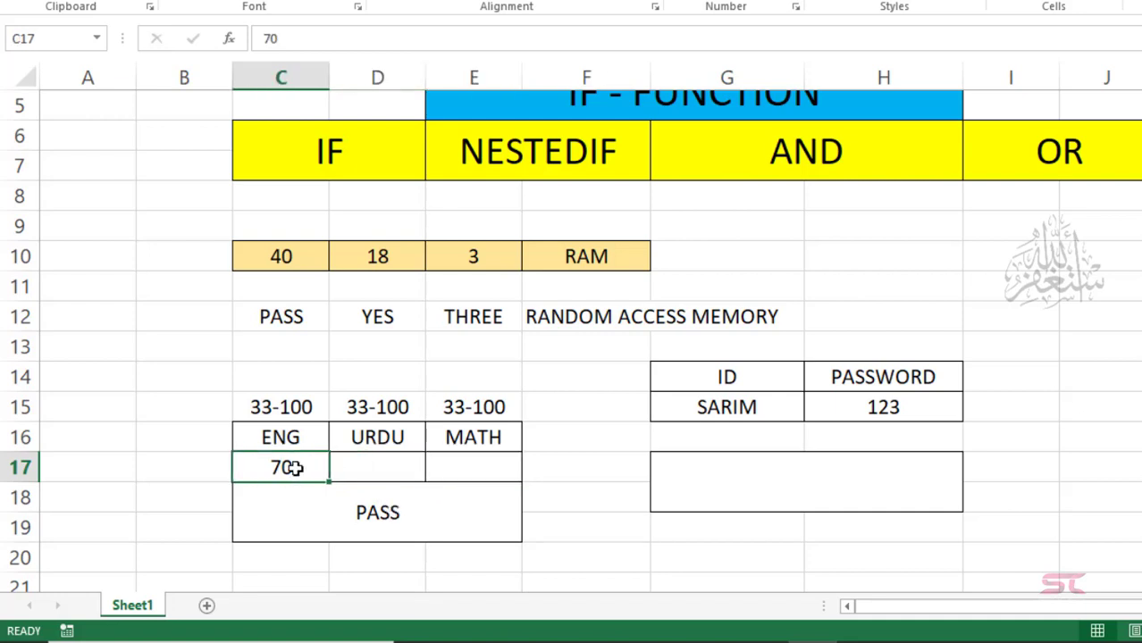
{"action": "type", "text": "30"}
{"action": "key", "text": "Return"}
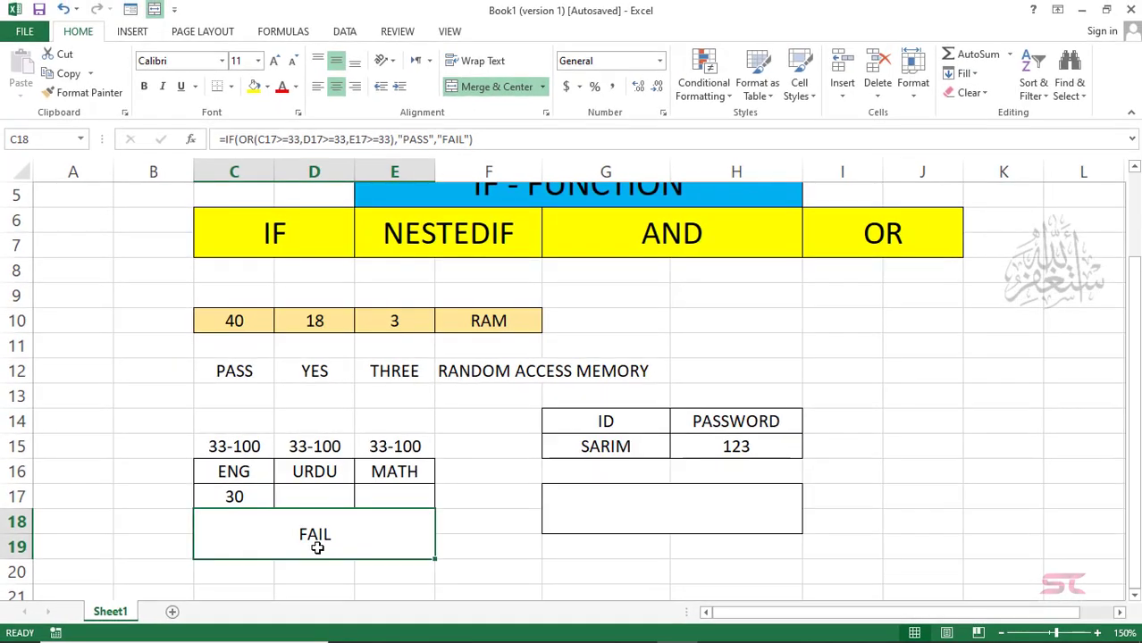
{"action": "key", "text": "ctrl+z"}
{"action": "key", "text": "ctrl+z"}
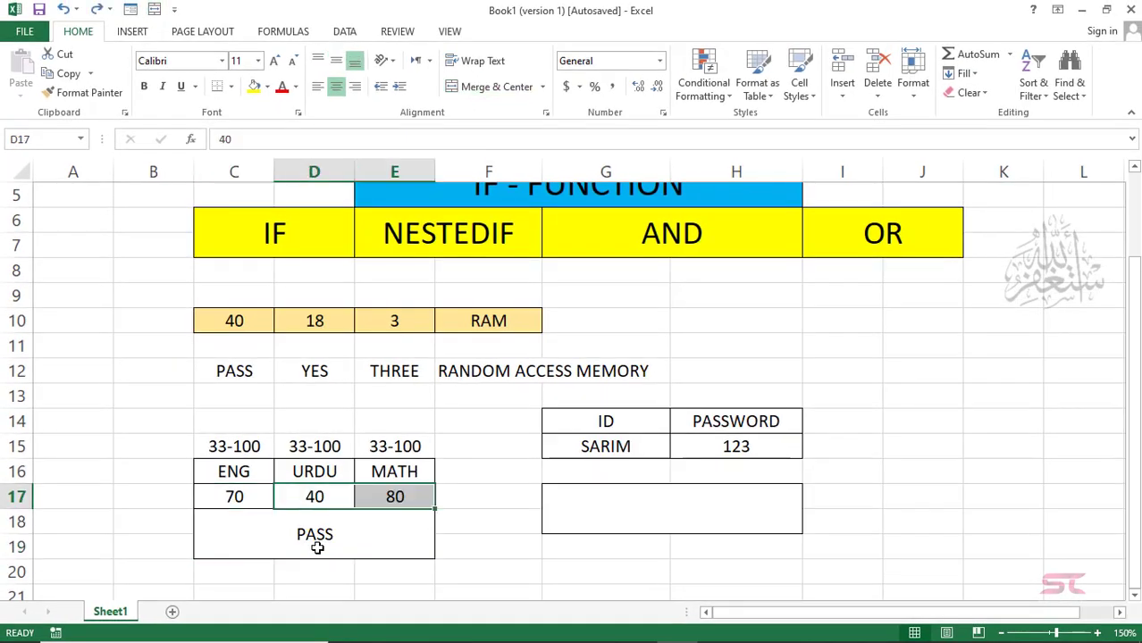
{"action": "left_click", "coordinate": [317, 548]}
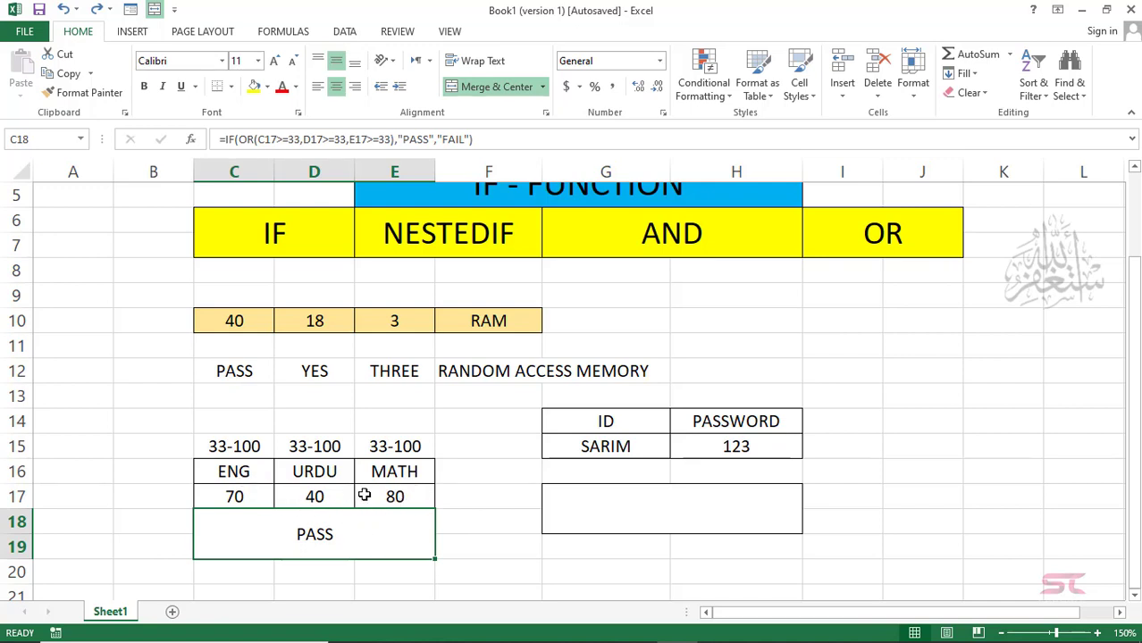
{"action": "left_click", "coordinate": [621, 518]}
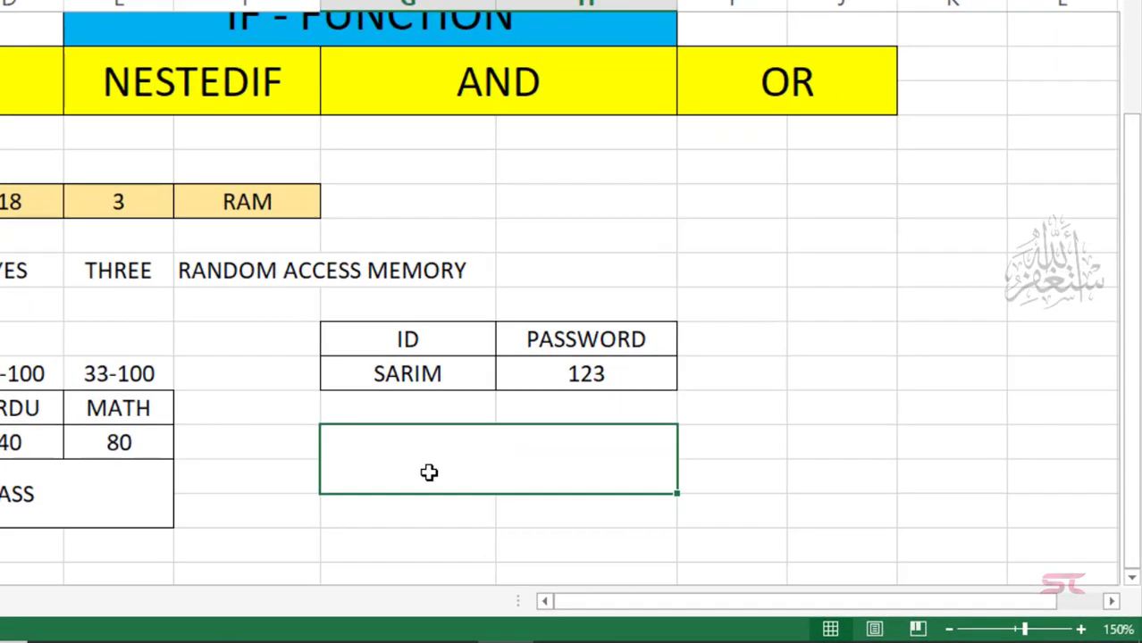
Step: Enter an IF-AND formula checking G15's ID and H15's password, returning "LOGIN" or "INCORRECT ID OR PASS"
{"action": "type", "text": "=I"}
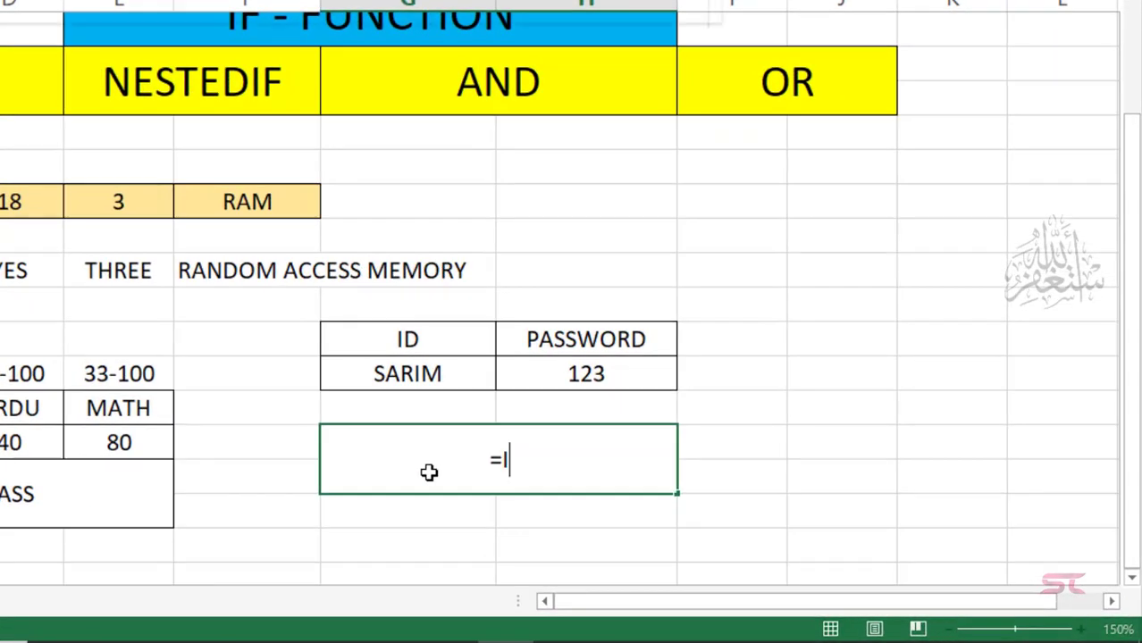
{"action": "type", "text": "F("}
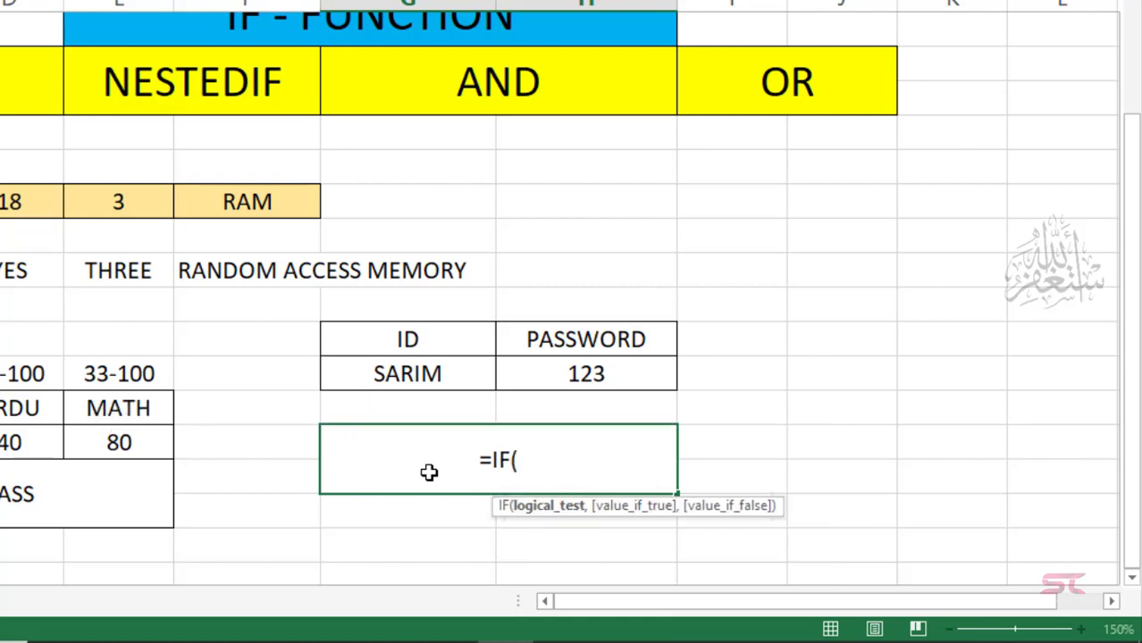
{"action": "type", "text": "AND("}
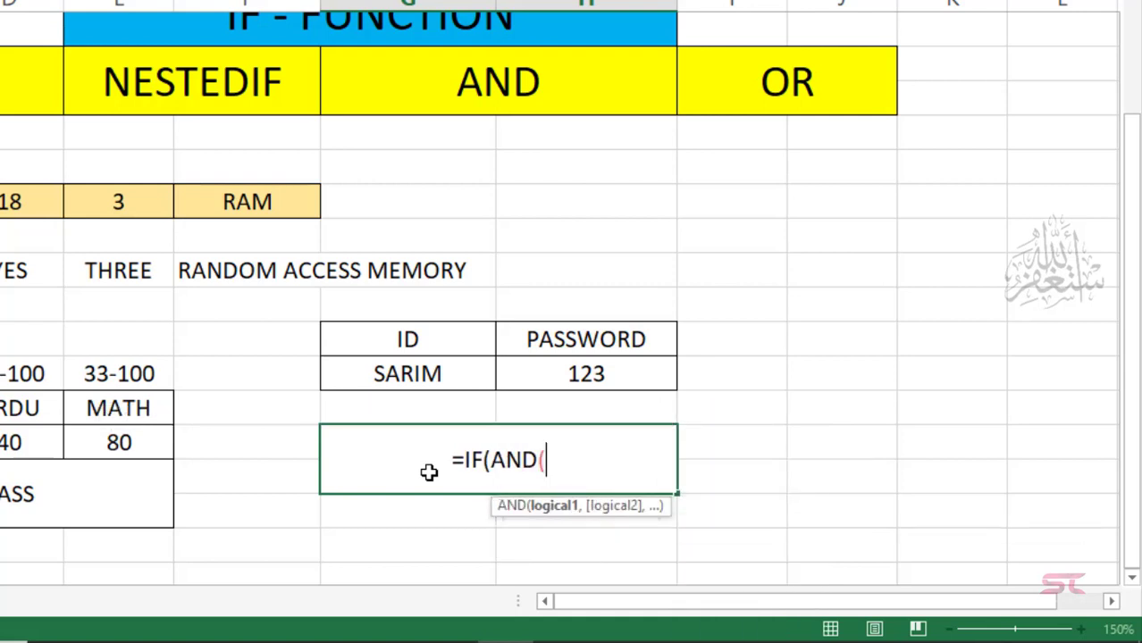
{"action": "left_click", "coordinate": [428, 375]}
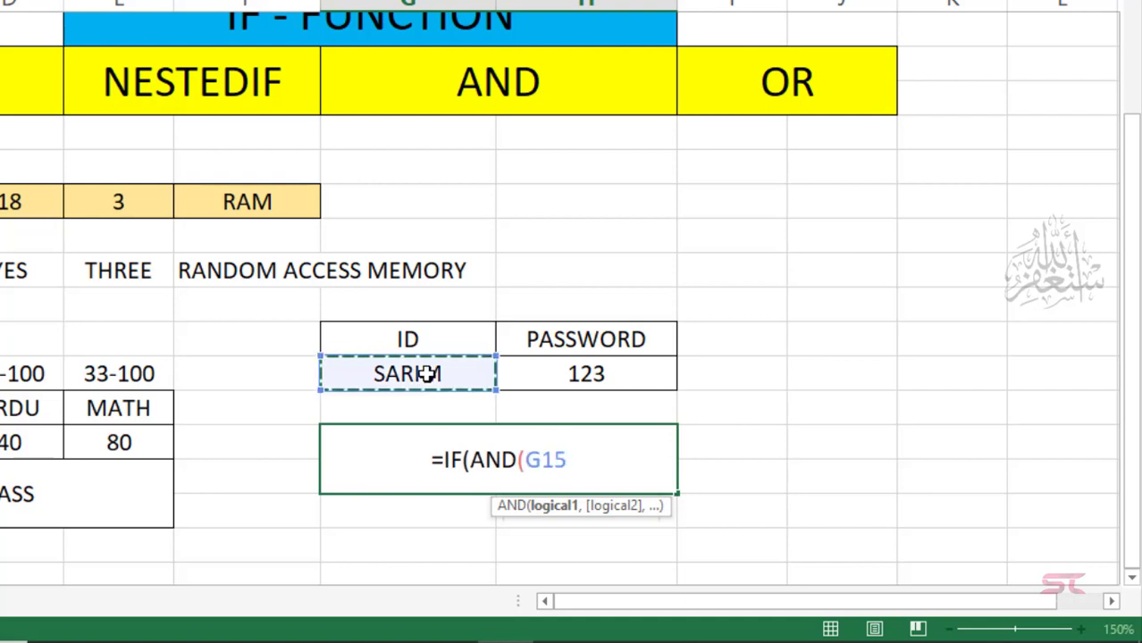
{"action": "type", "text": "=\""}
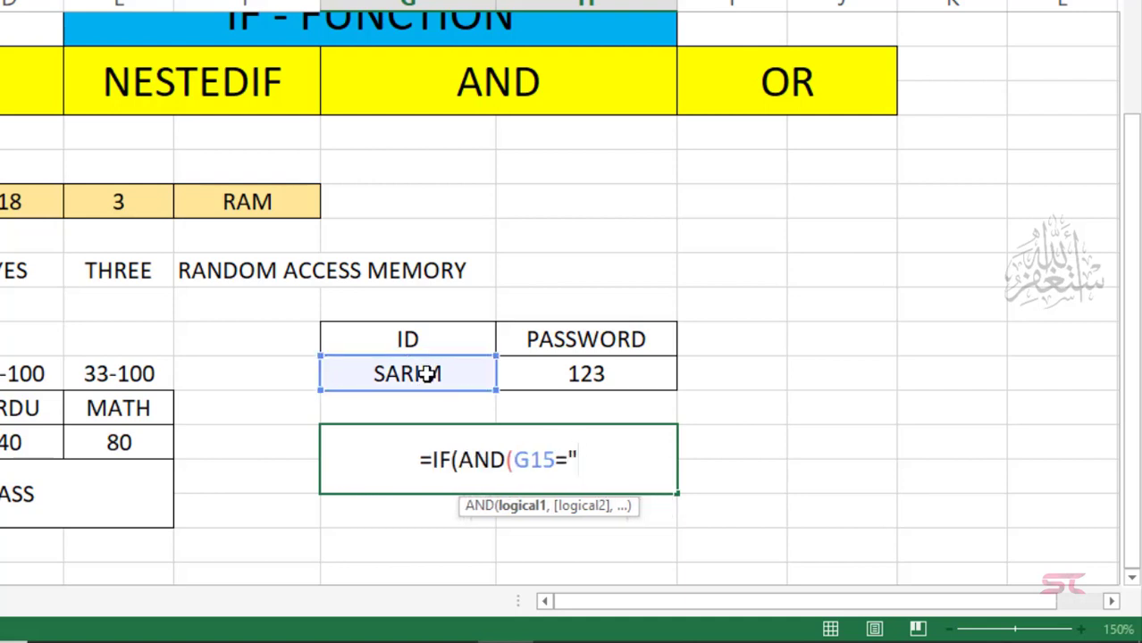
{"action": "type", "text": "SARIM"}
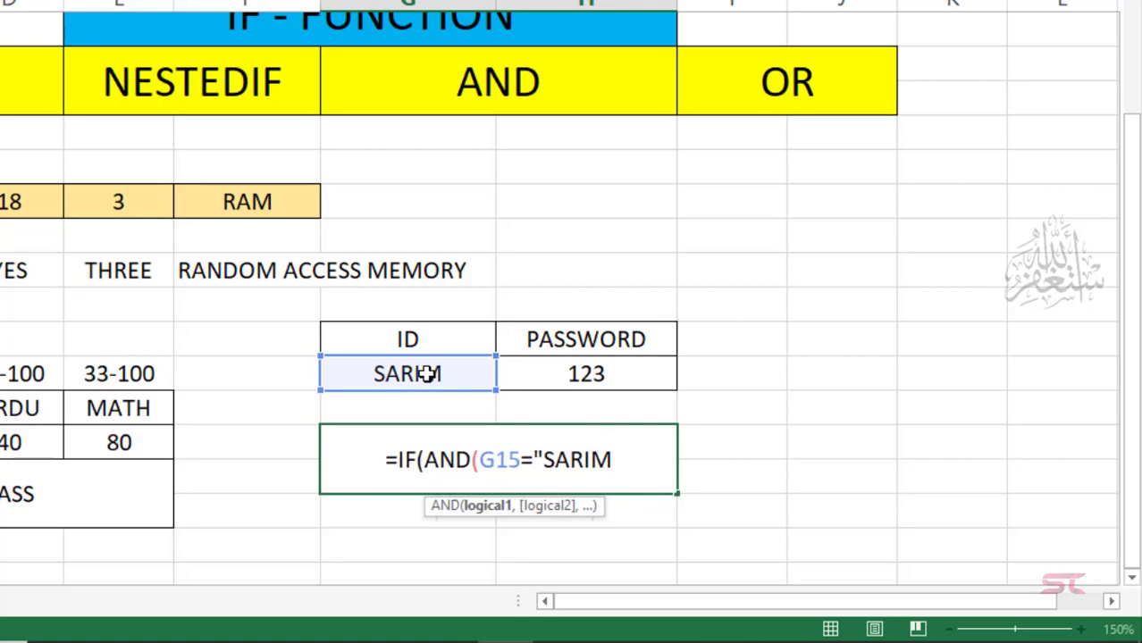
{"action": "type", "text": "\","}
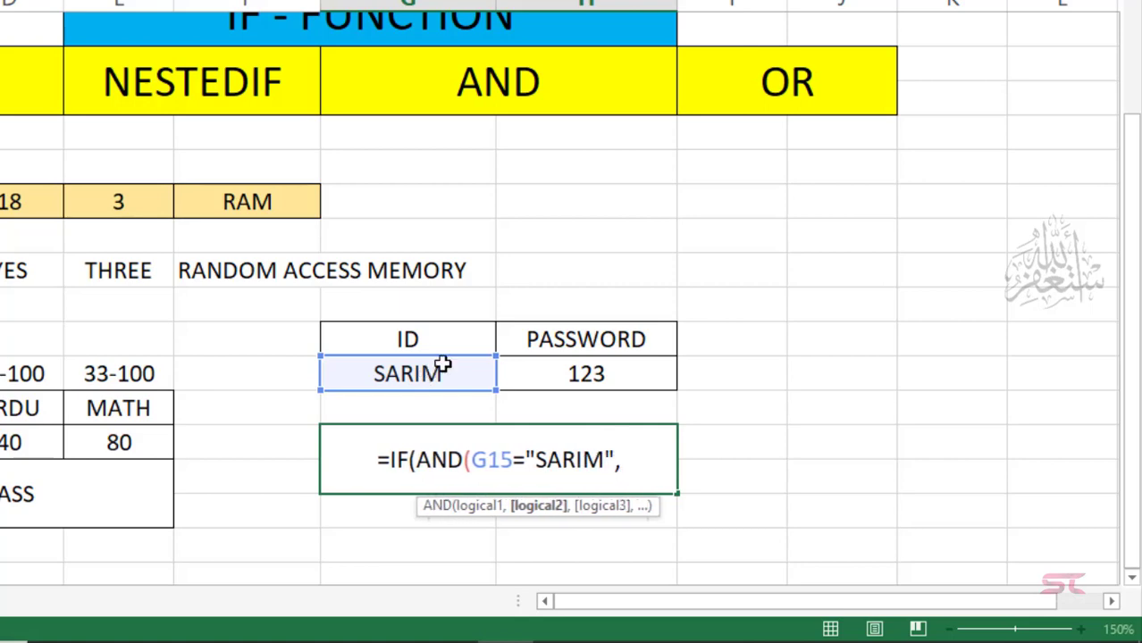
{"action": "left_click", "coordinate": [555, 376]}
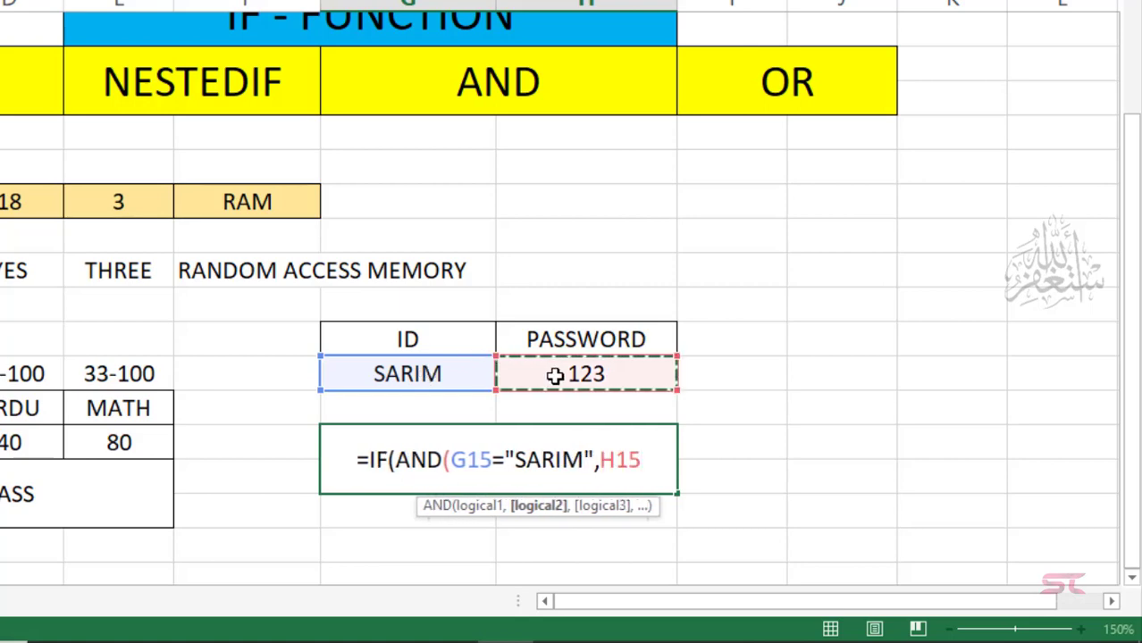
{"action": "type", "text": "=123"}
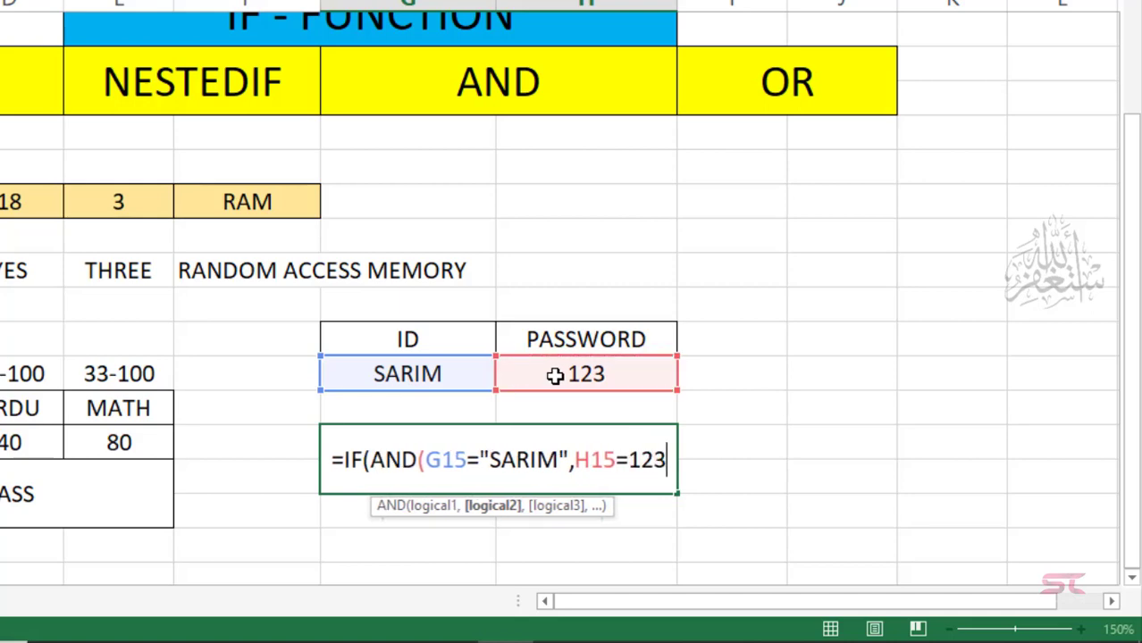
{"action": "type", "text": "),\""}
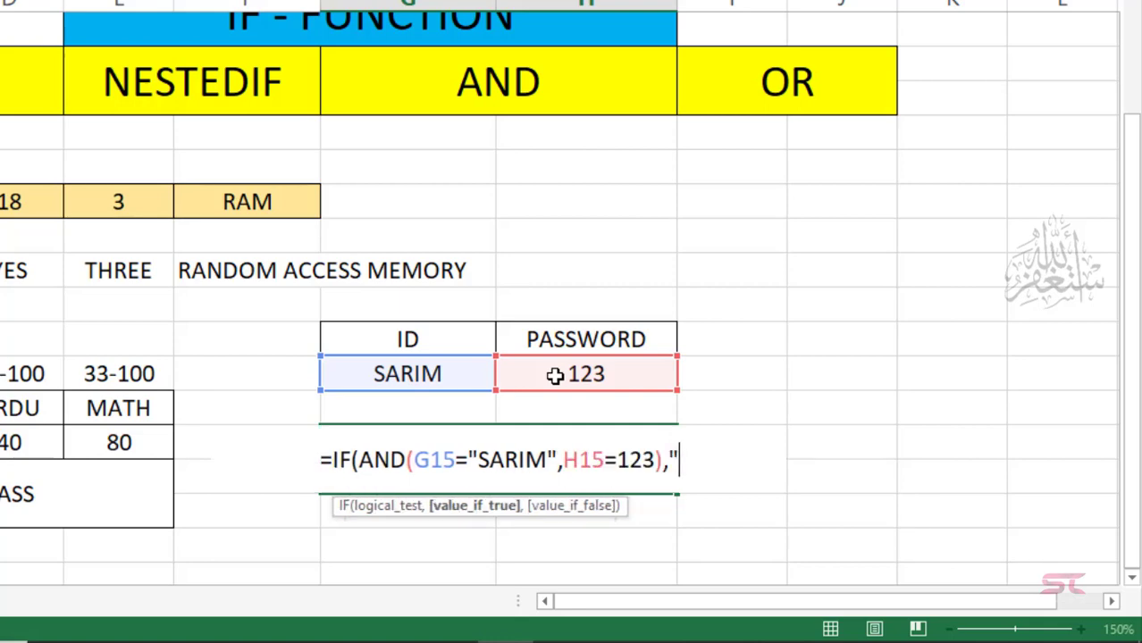
{"action": "type", "text": "LO"}
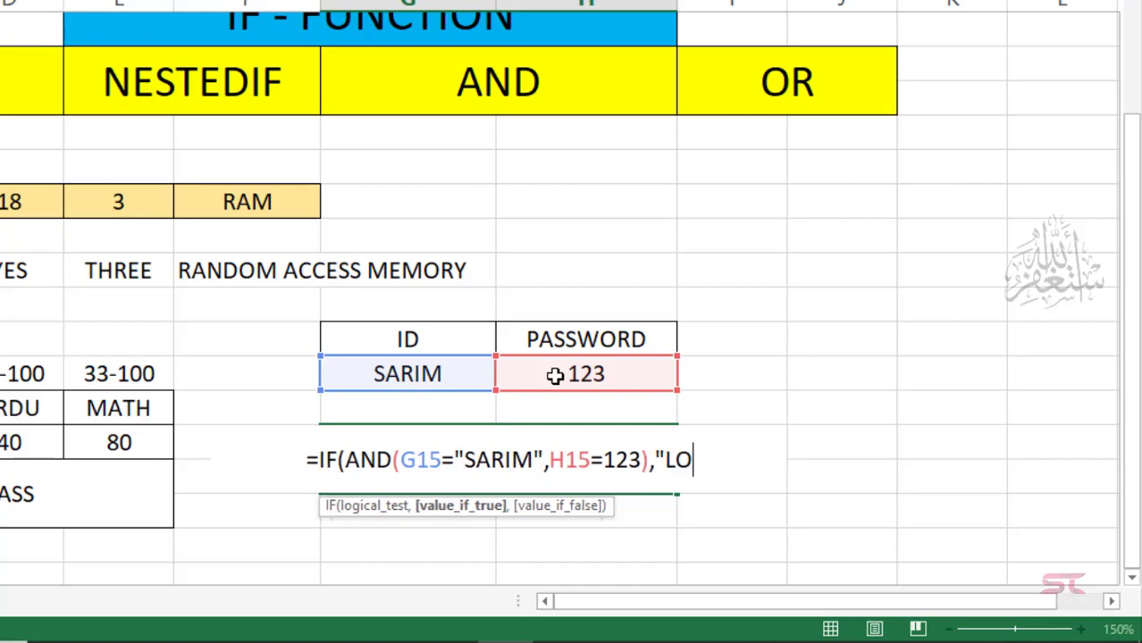
{"action": "type", "text": "GNIN"}
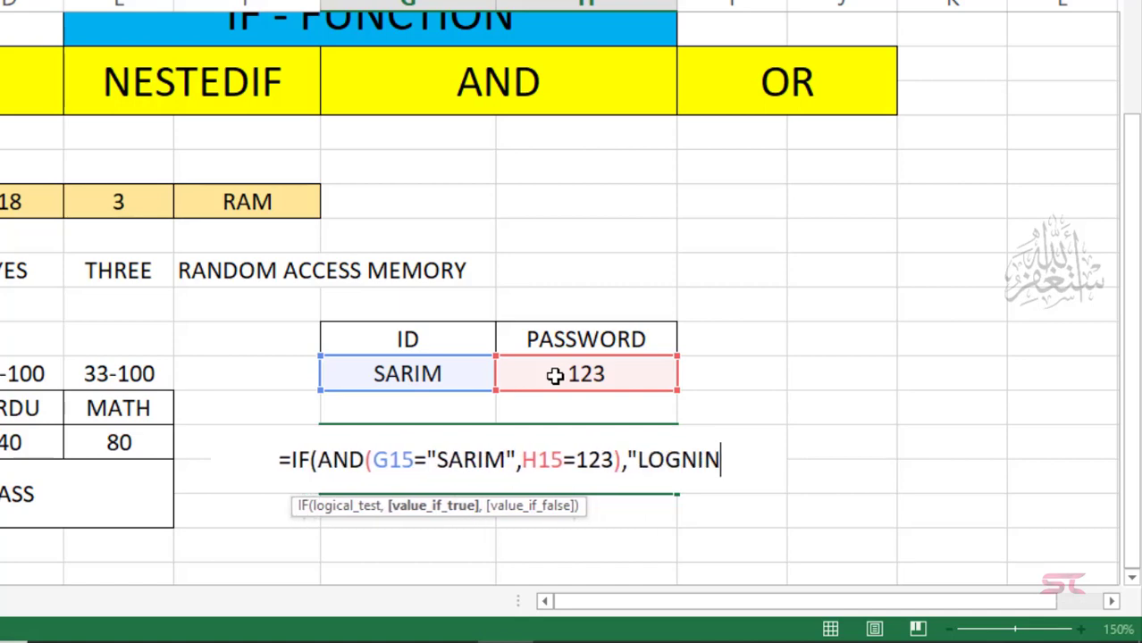
{"action": "key", "text": "BackSpace"}
{"action": "key", "text": "BackSpace"}
{"action": "key", "text": "BackSpace"}
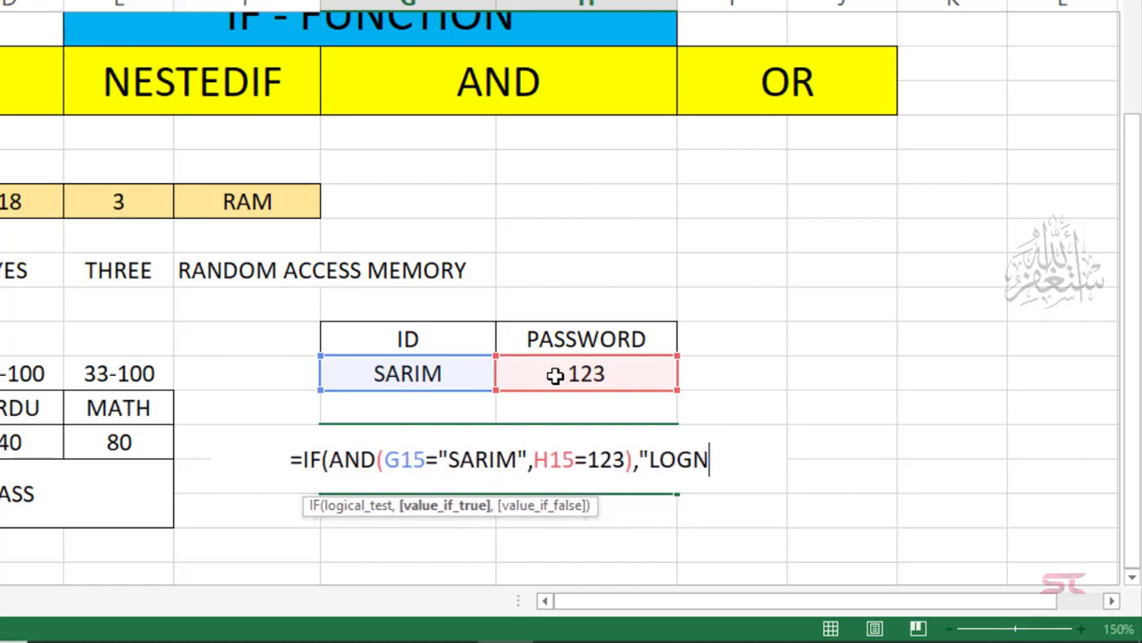
{"action": "type", "text": "I"}
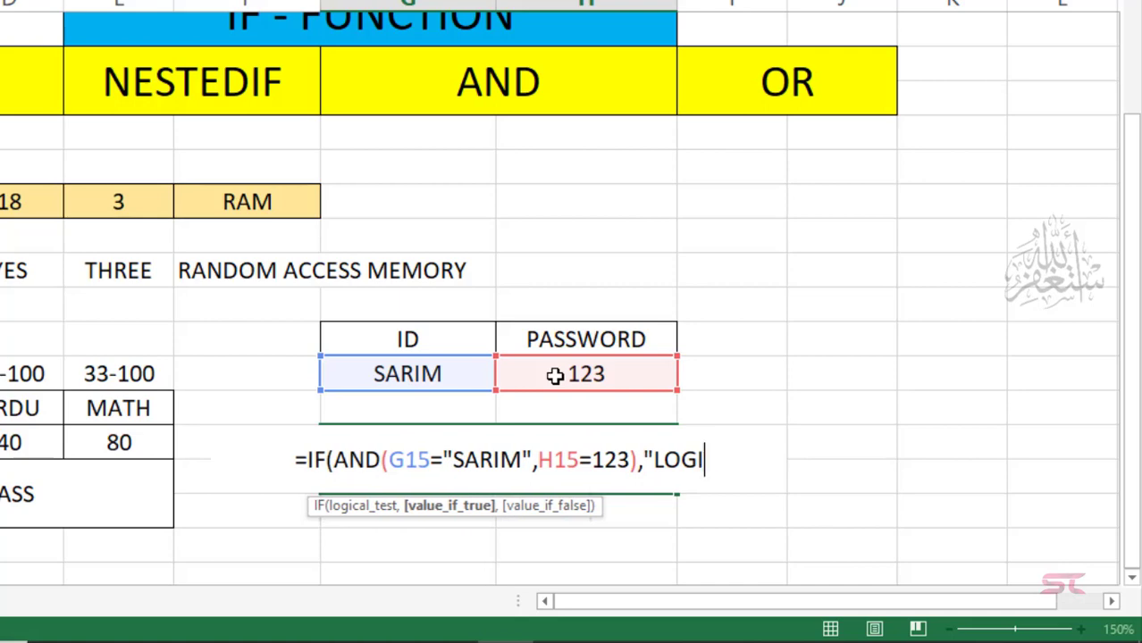
{"action": "type", "text": "N\""}
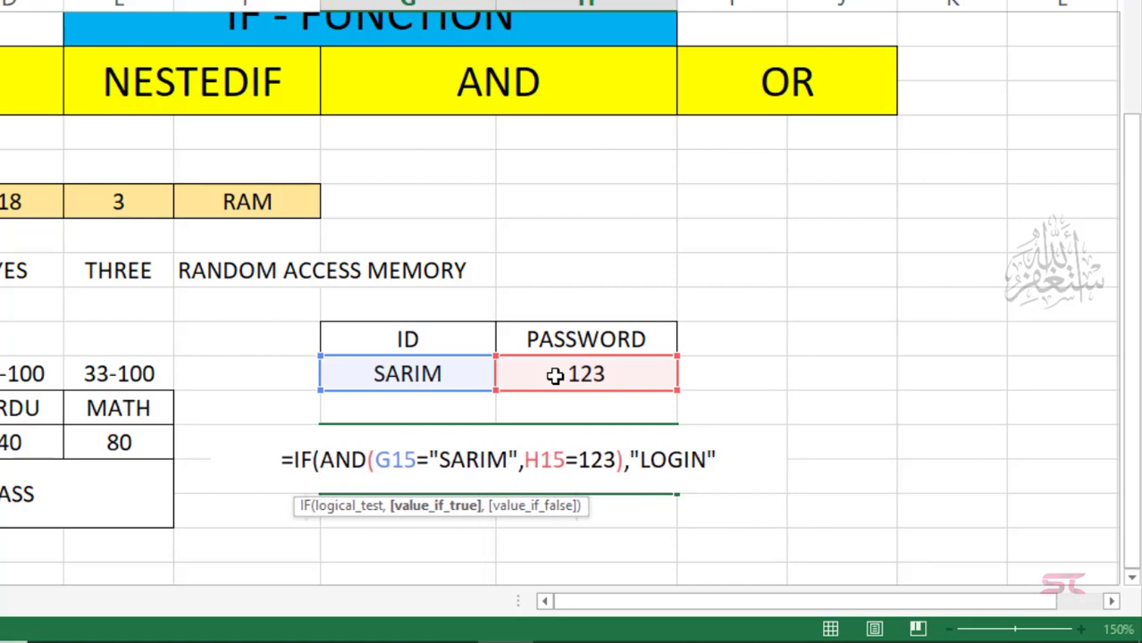
{"action": "type", "text": ",\""}
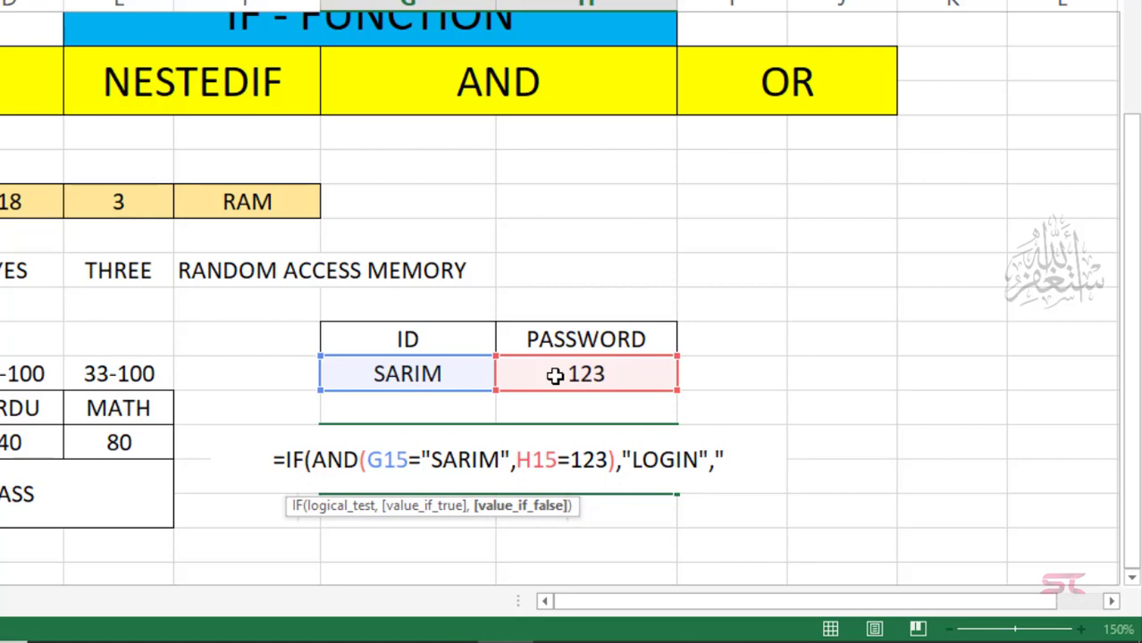
{"action": "type", "text": "INCOR"}
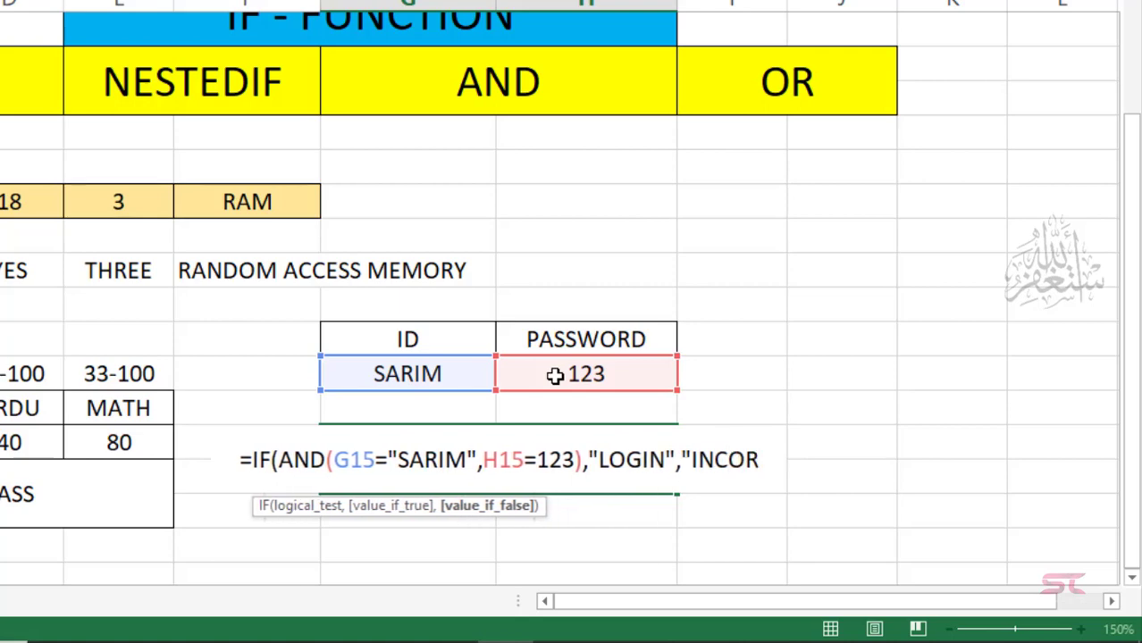
{"action": "type", "text": "RED"}
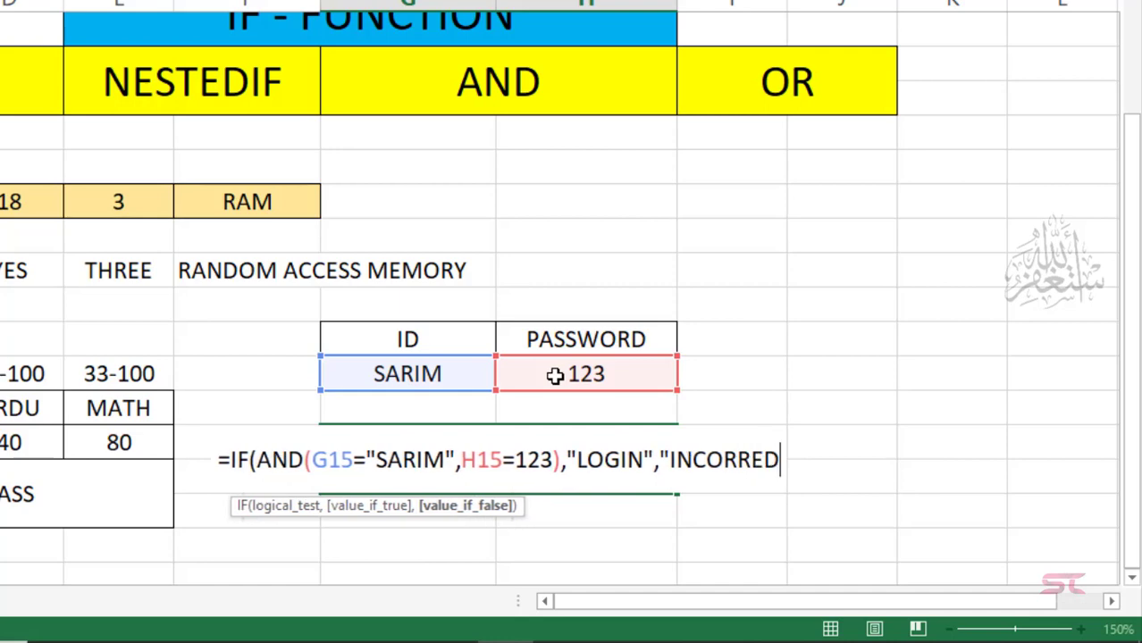
{"action": "key", "text": "BackSpace"}
{"action": "type", "text": "CT"}
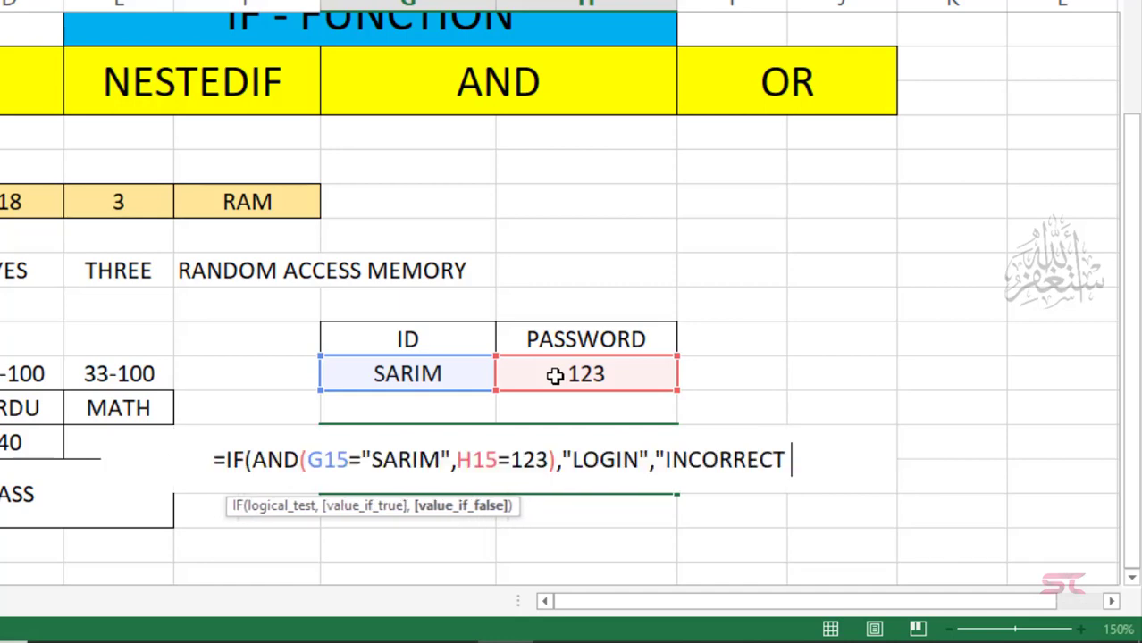
{"action": "type", "text": "ID OR PA"}
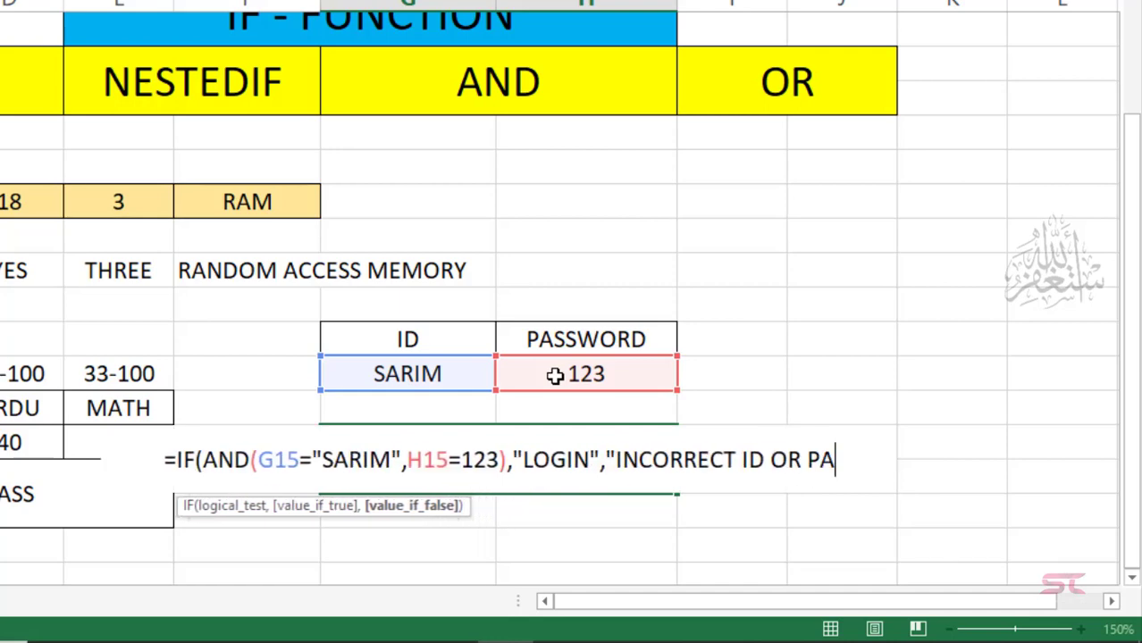
{"action": "type", "text": "SS\""}
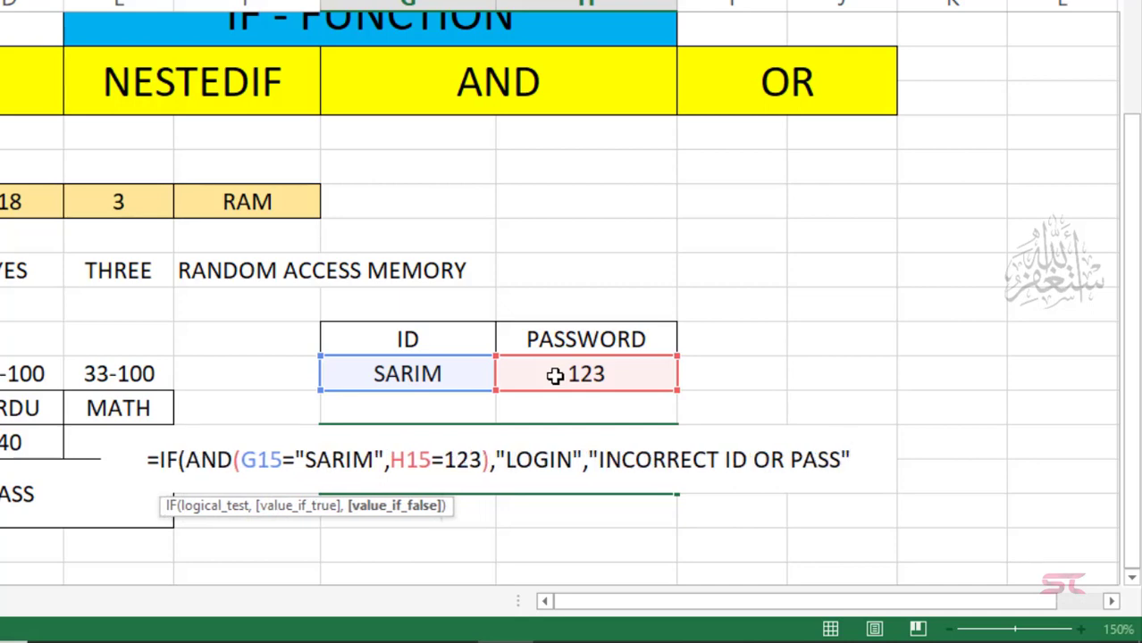
{"action": "type", "text": ")"}
{"action": "key", "text": "Return"}
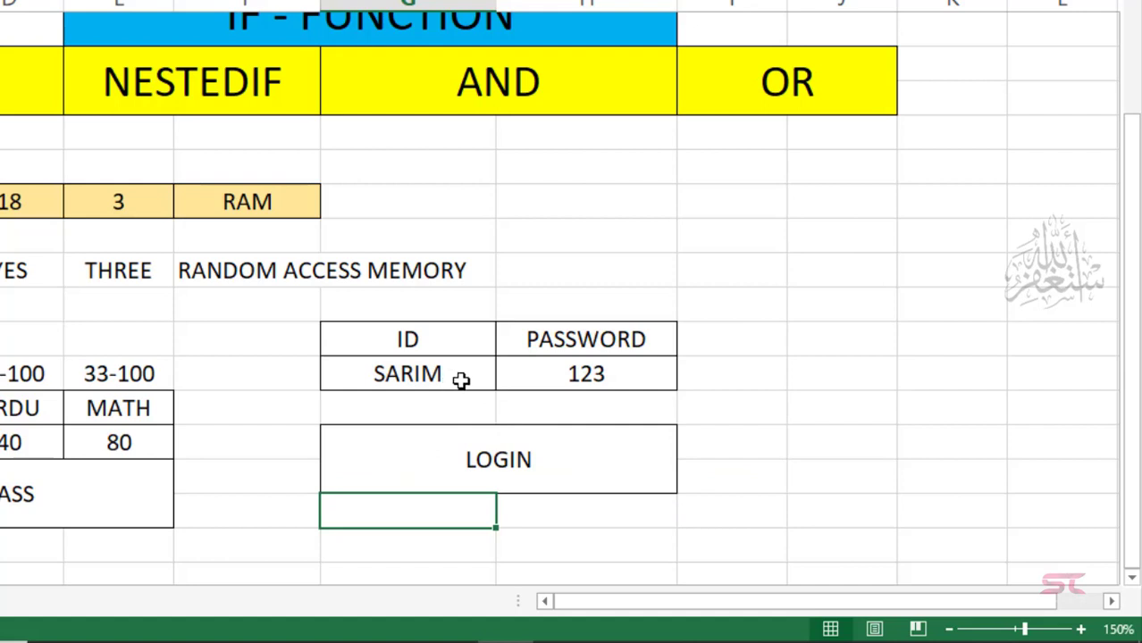
{"action": "left_click", "coordinate": [504, 460]}
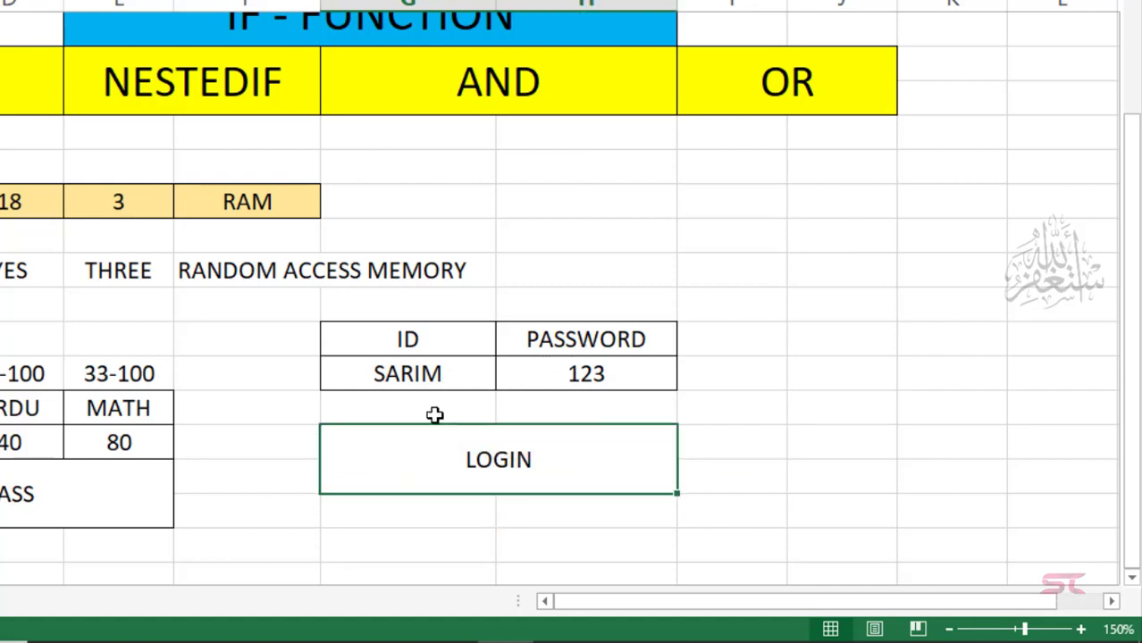
{"action": "left_click", "coordinate": [579, 375]}
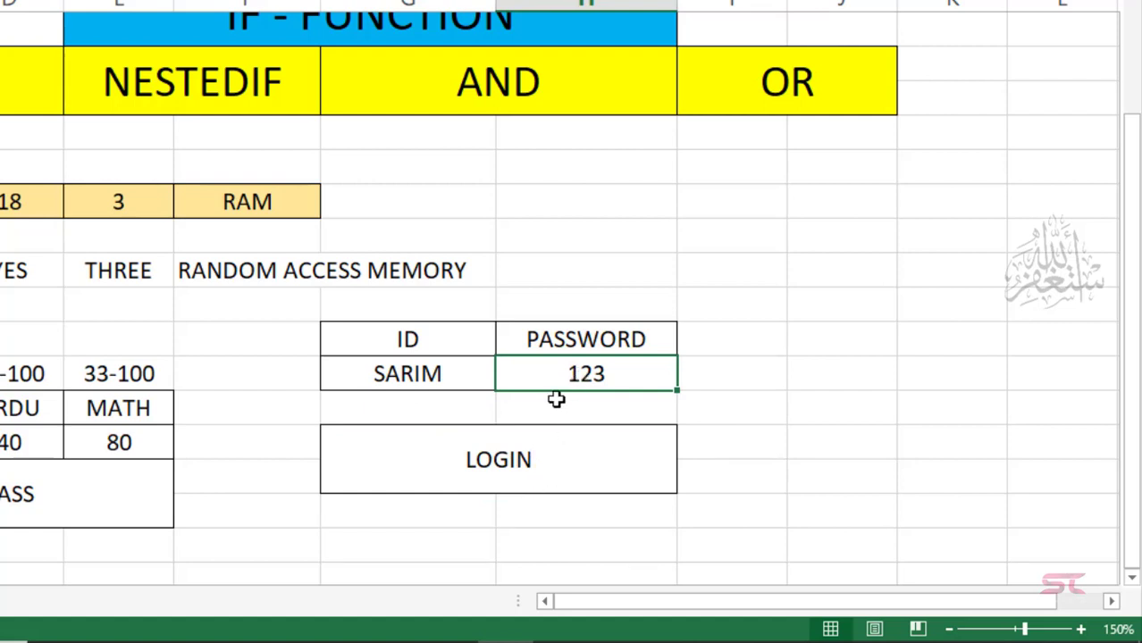
{"action": "type", "text": "124"}
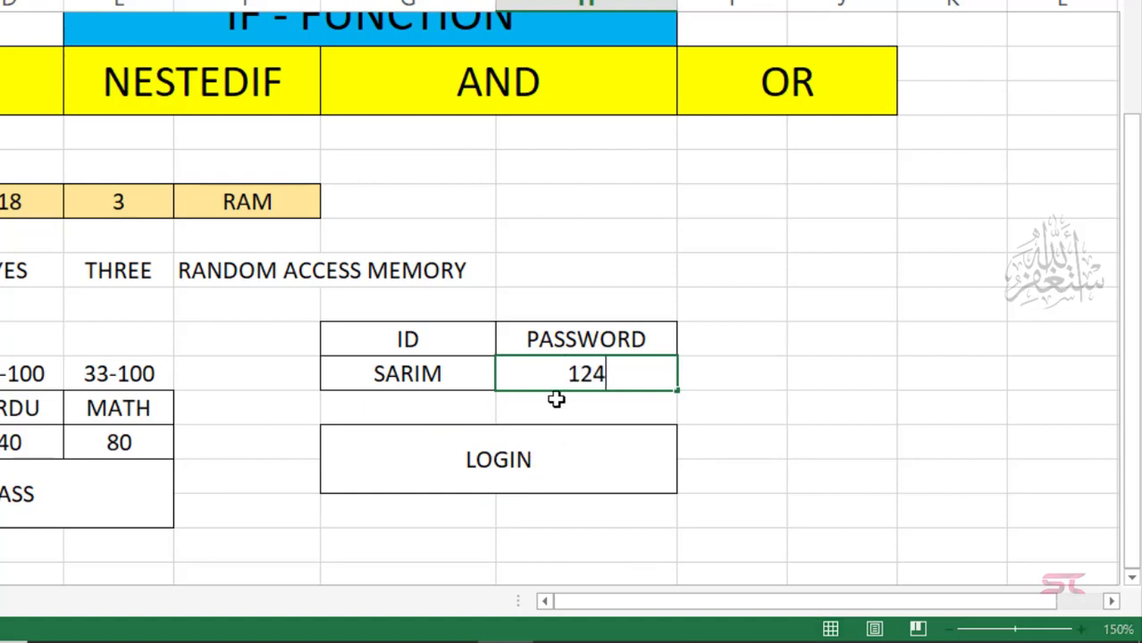
{"action": "key", "text": "Return"}
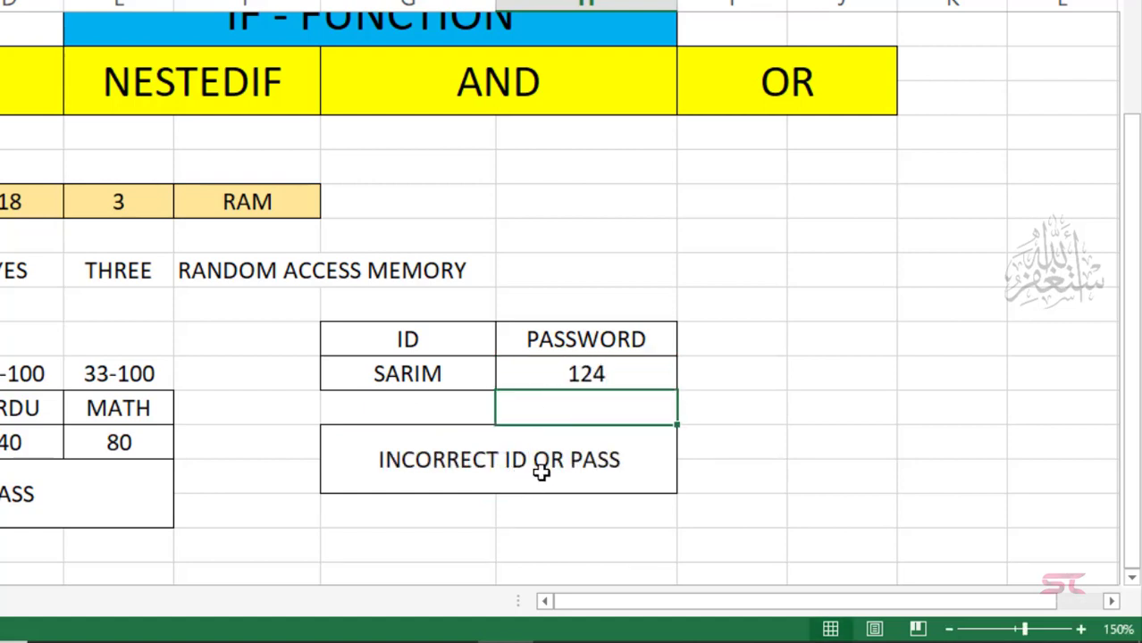
{"action": "left_click", "coordinate": [595, 374]}
{"action": "double_click", "coordinate": [595, 374]}
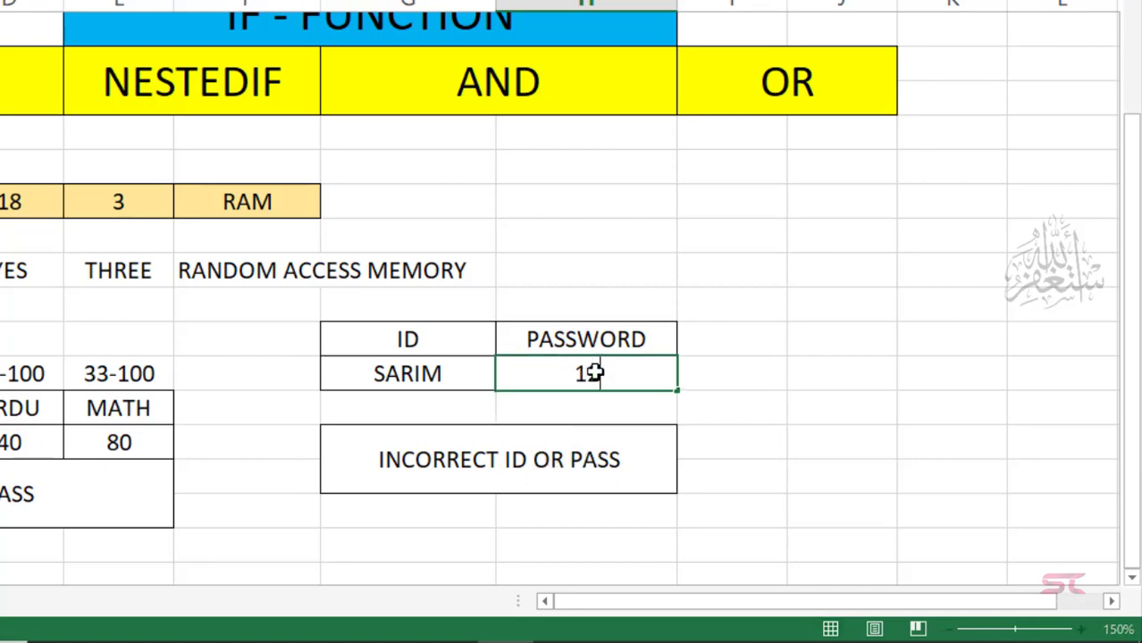
{"action": "key", "text": "BackSpace"}
{"action": "type", "text": "3"}
{"action": "key", "text": "Return"}
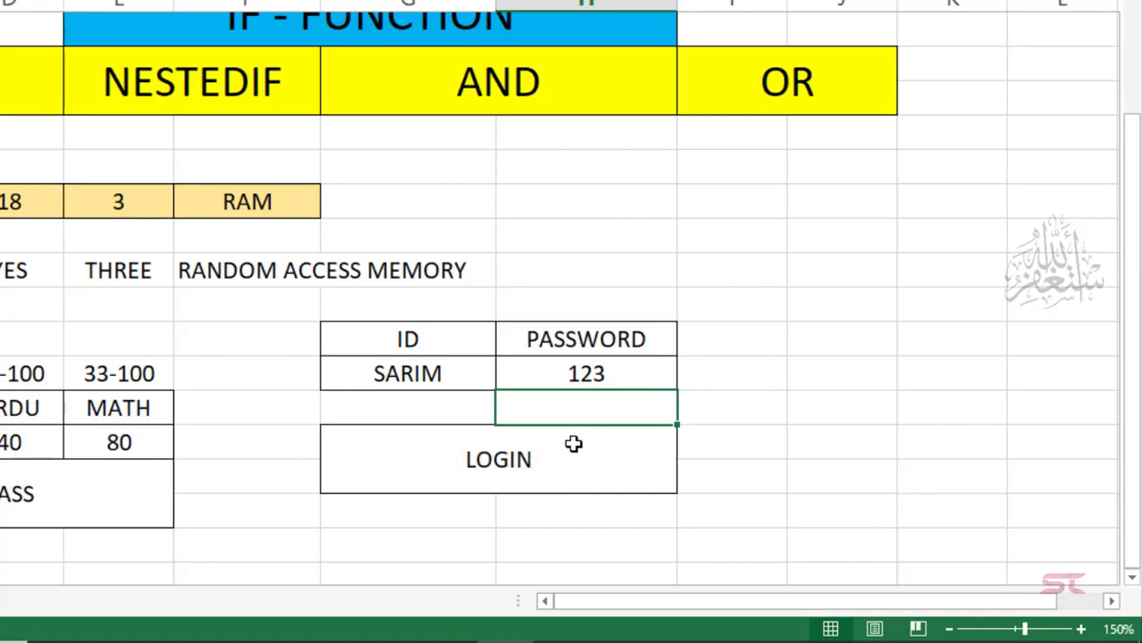
{"action": "left_click", "coordinate": [554, 456]}
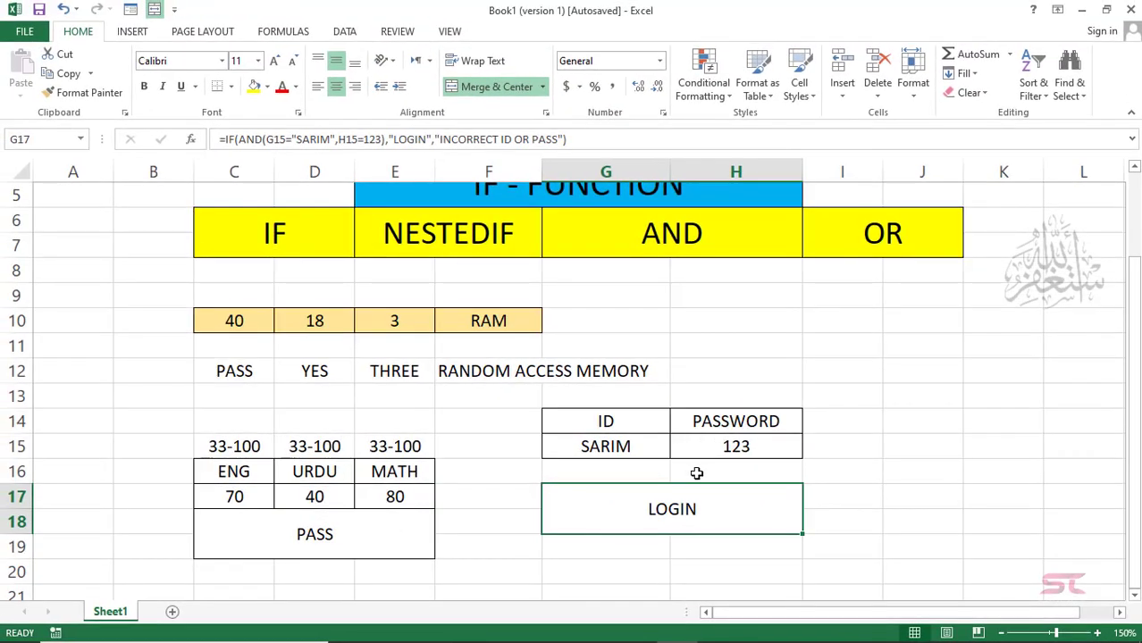
{"action": "left_click", "coordinate": [1134, 168]}
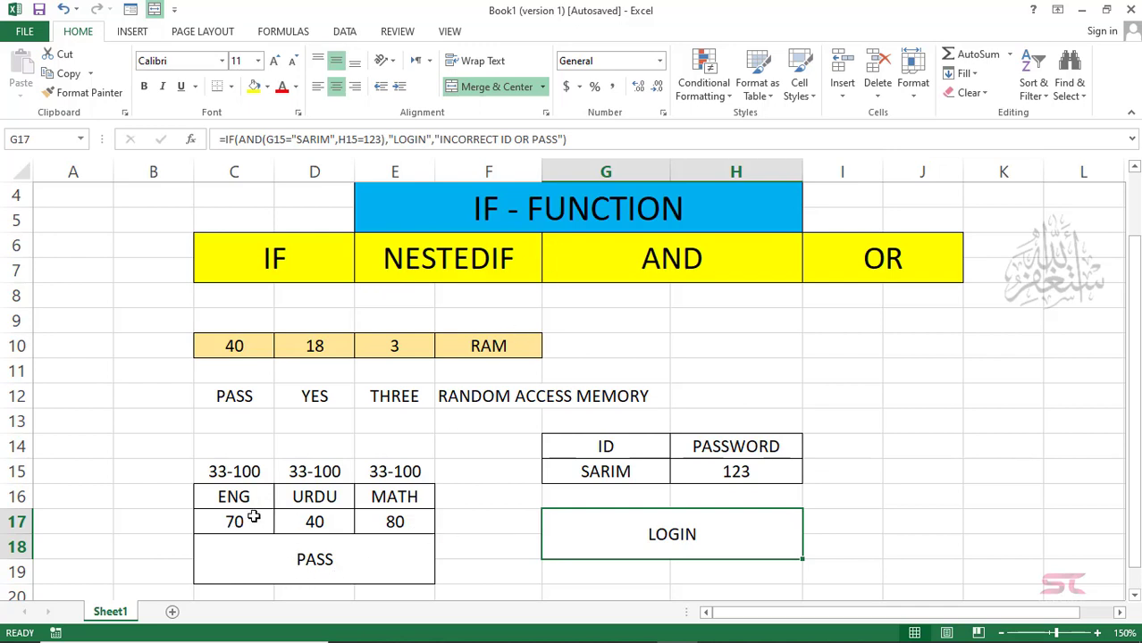
{"action": "double_click", "coordinate": [295, 552]}
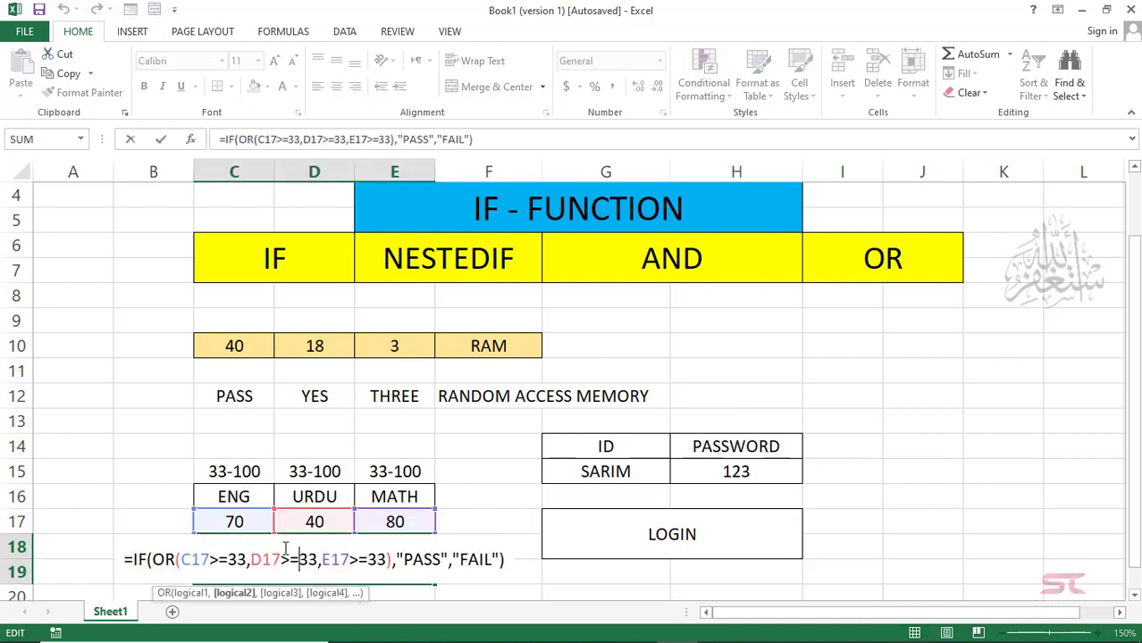
{"action": "key", "text": "Return"}
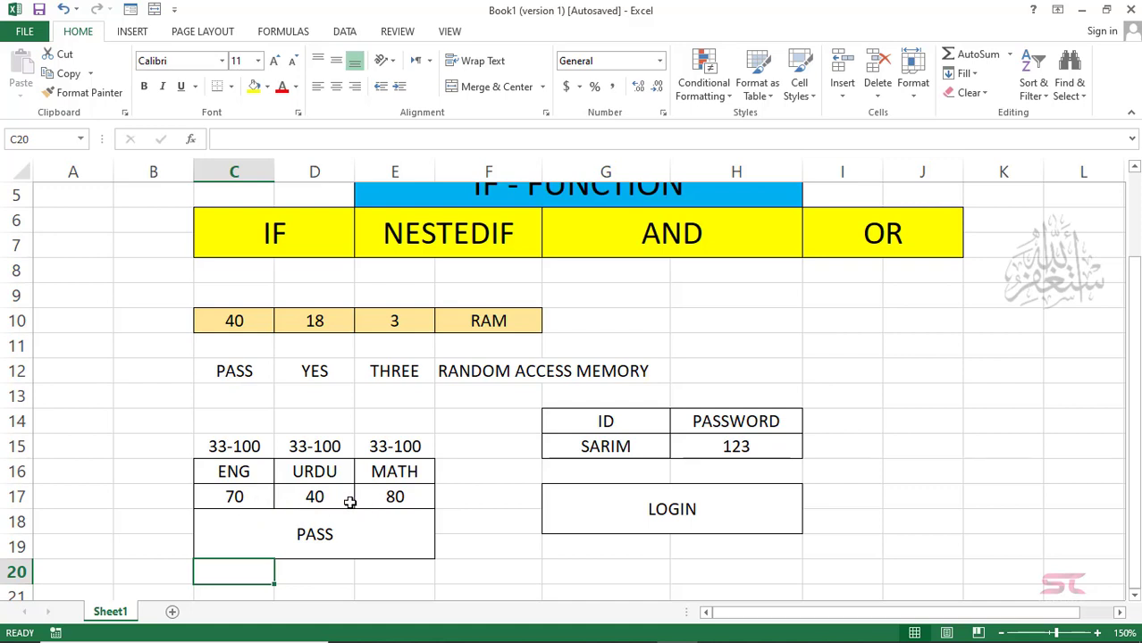
{"action": "left_click", "coordinate": [347, 528]}
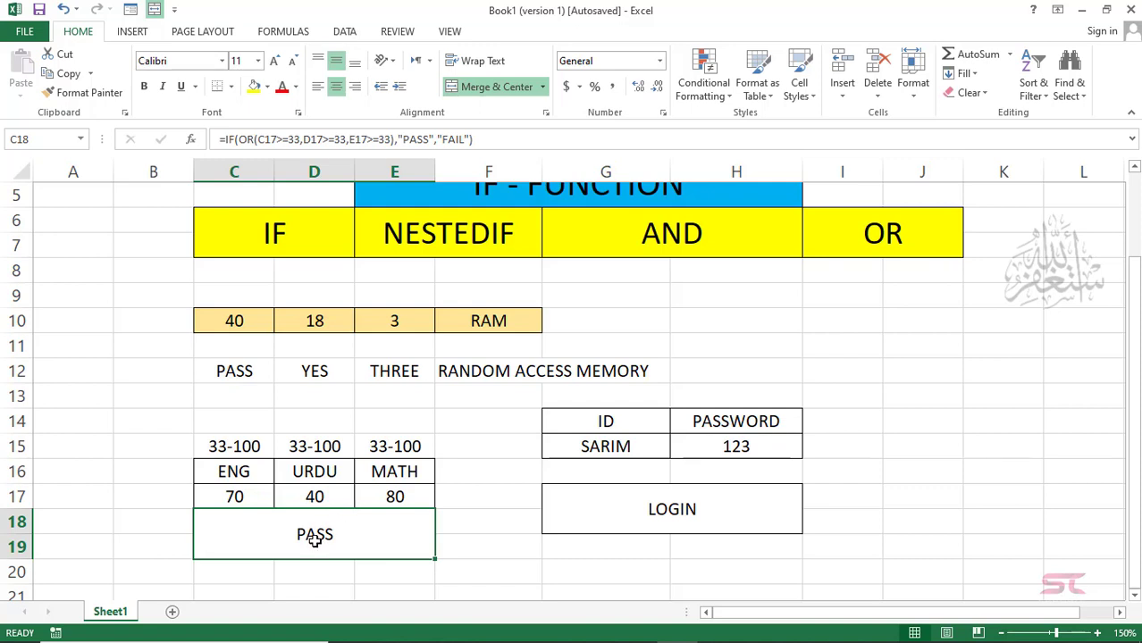
{"action": "left_click", "coordinate": [259, 583]}
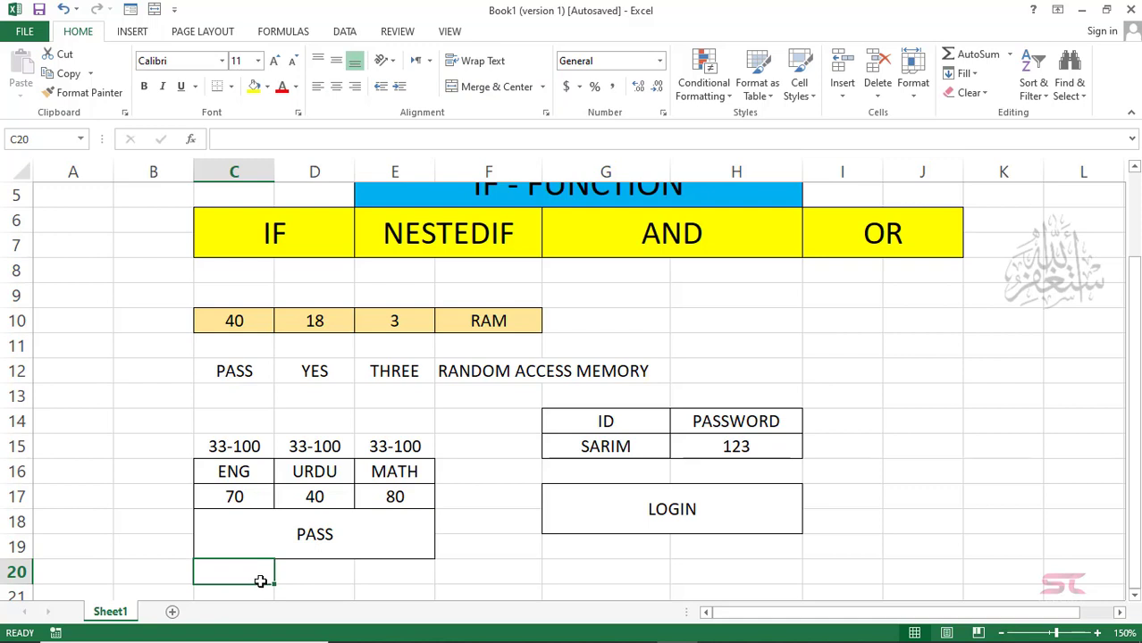
Step: Enter the note PLEASE ENTER VALID MARKS in cell C21
{"action": "key", "text": "Down"}
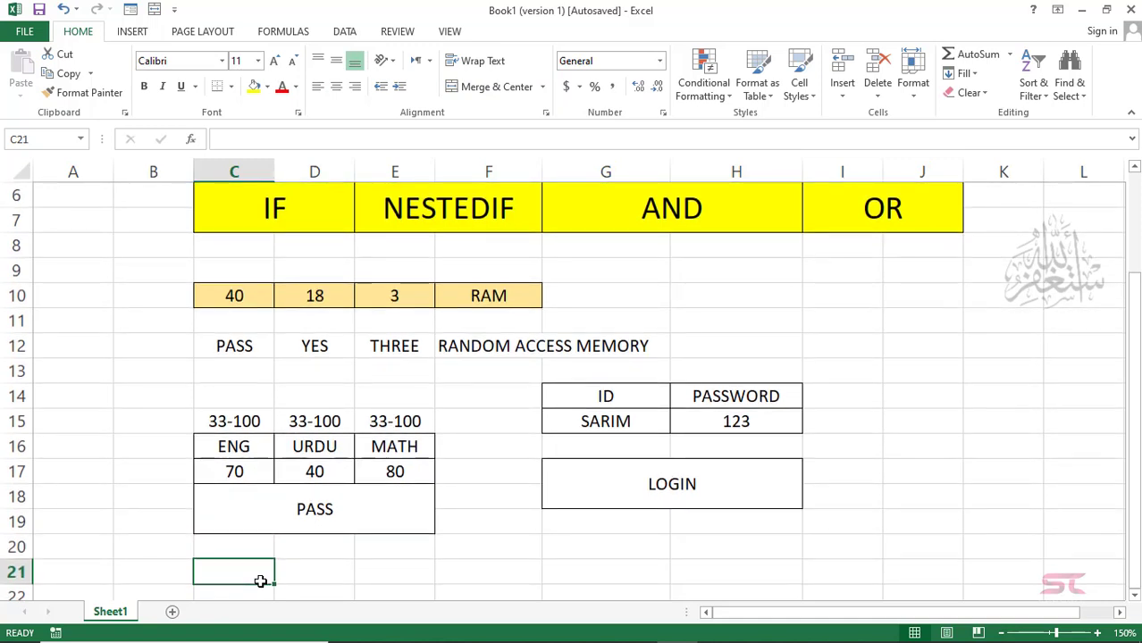
{"action": "type", "text": "PLEA"}
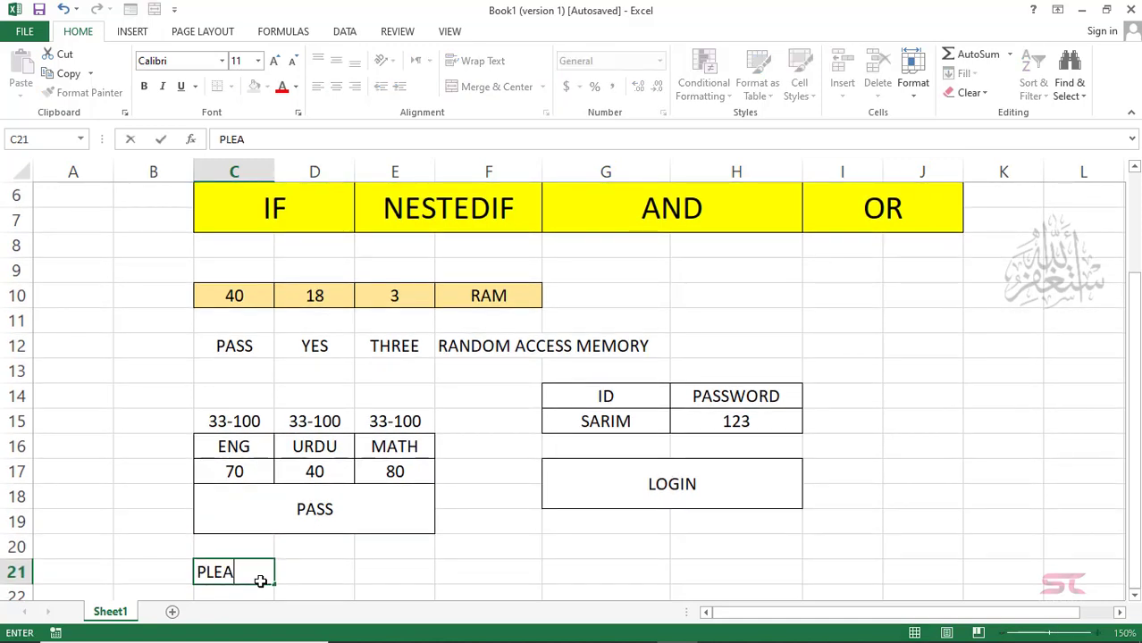
{"action": "type", "text": "SE ENTE"}
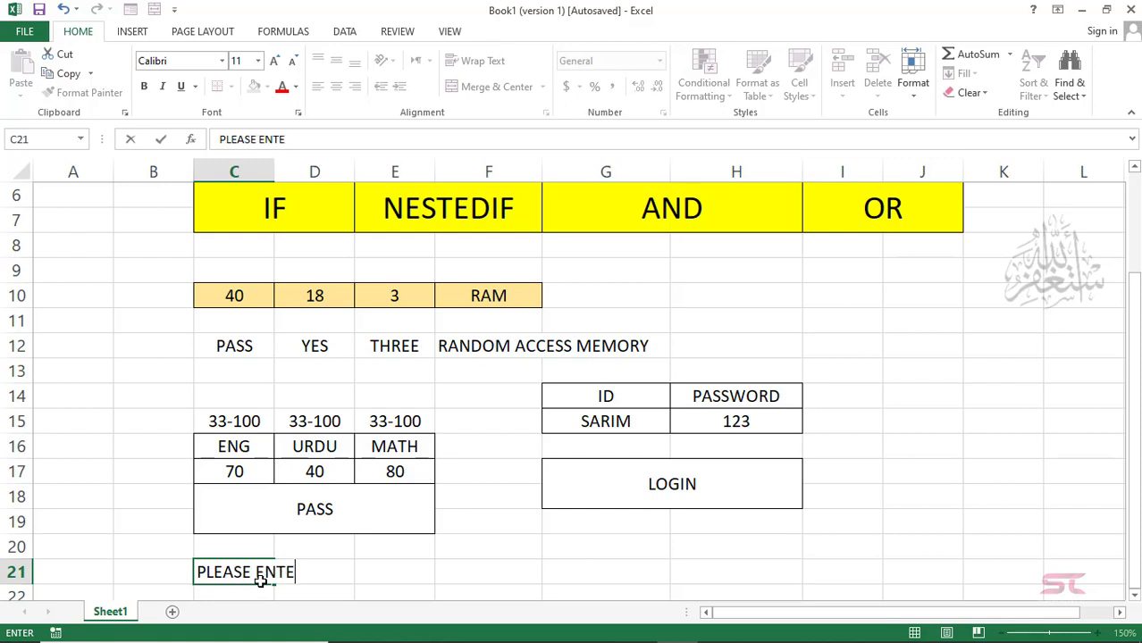
{"action": "type", "text": "R VALI"}
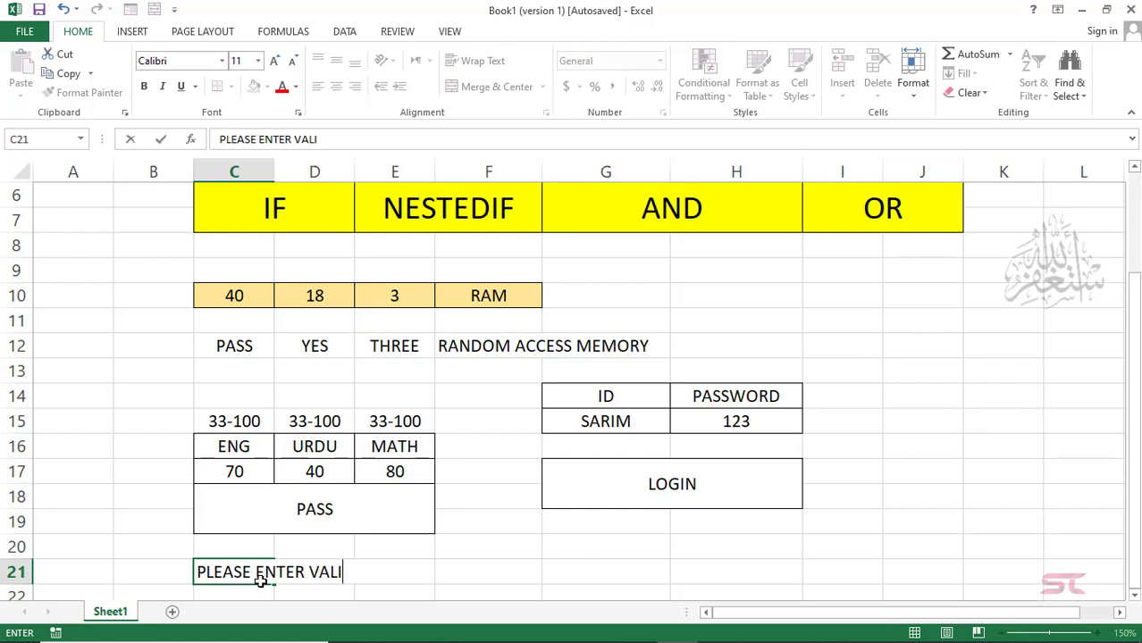
{"action": "type", "text": "D MARKS"}
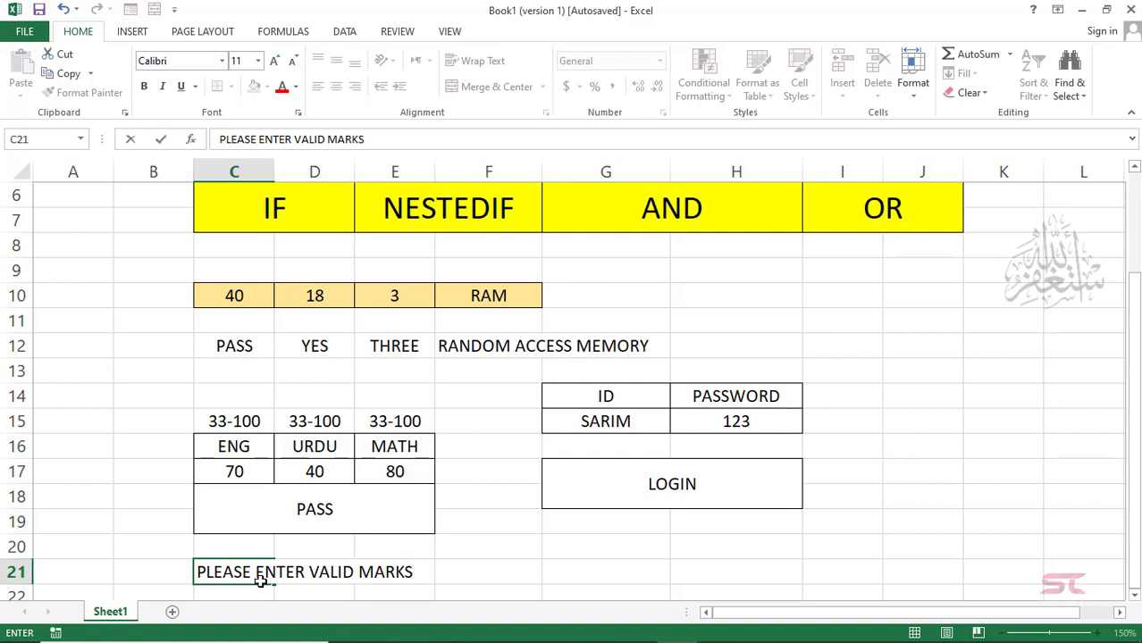
{"action": "key", "text": "Return"}
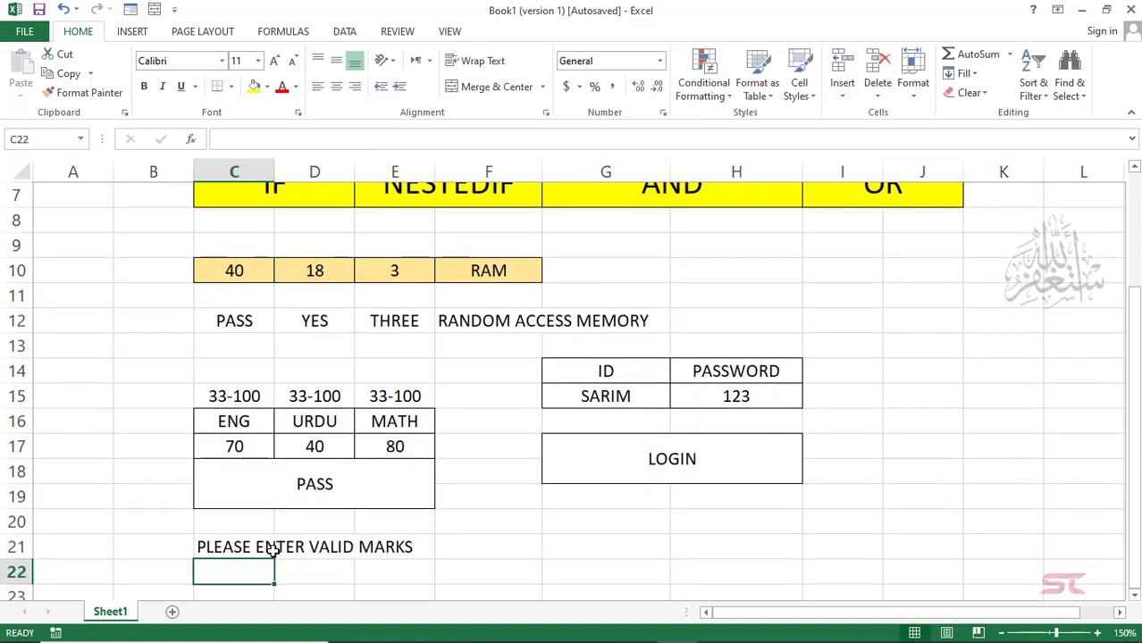
{"action": "left_click", "coordinate": [315, 483]}
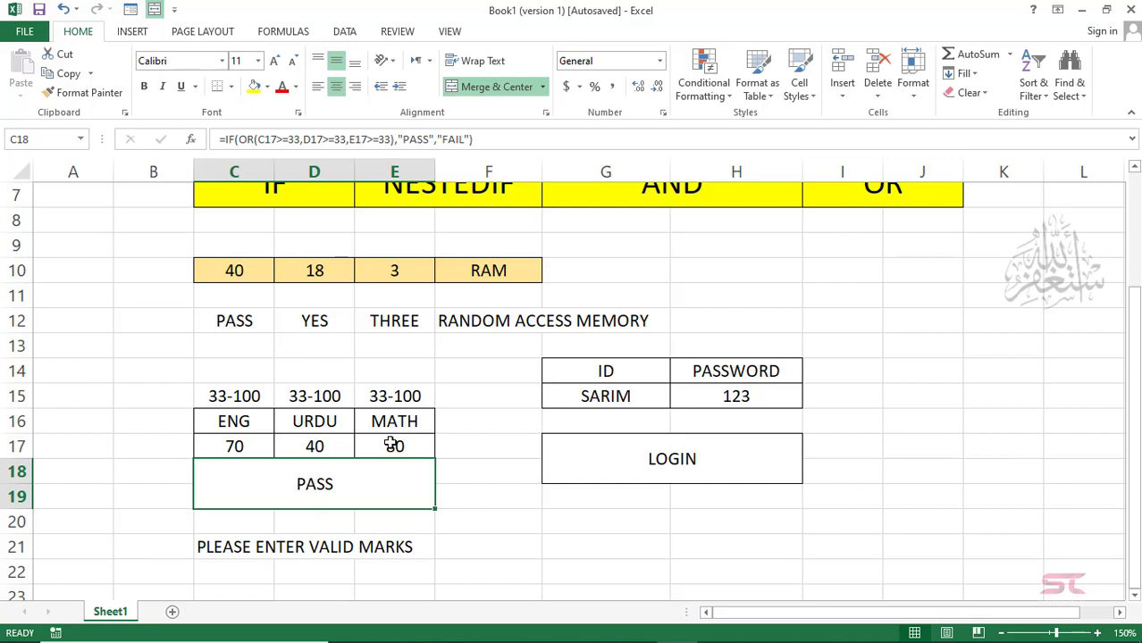
{"action": "left_click", "coordinate": [223, 553]}
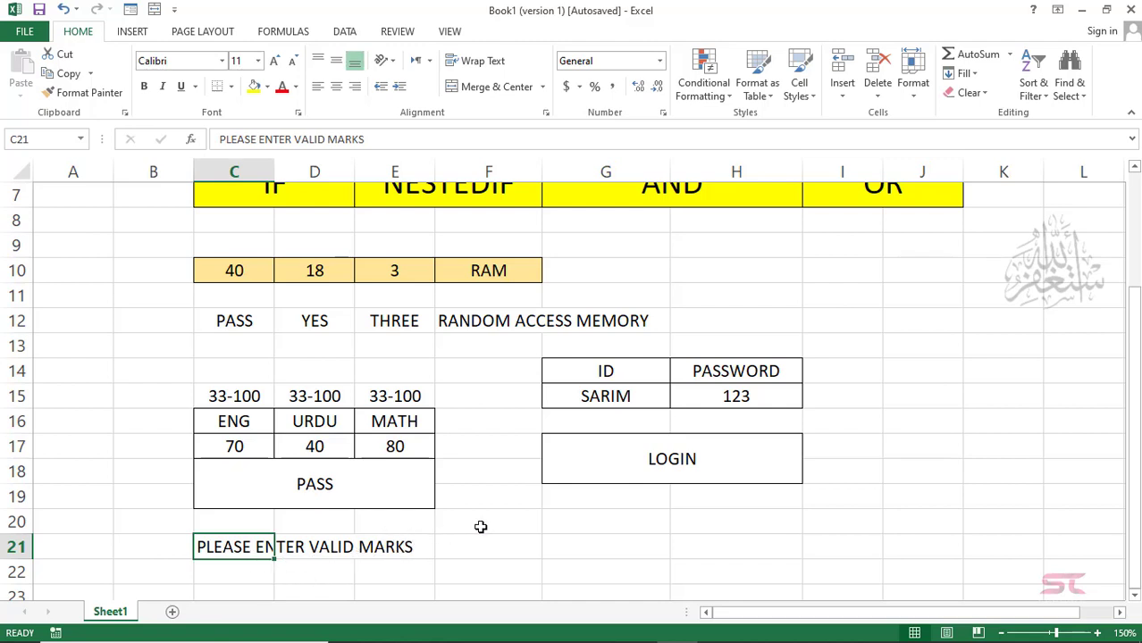
{"action": "left_click", "coordinate": [518, 544]}
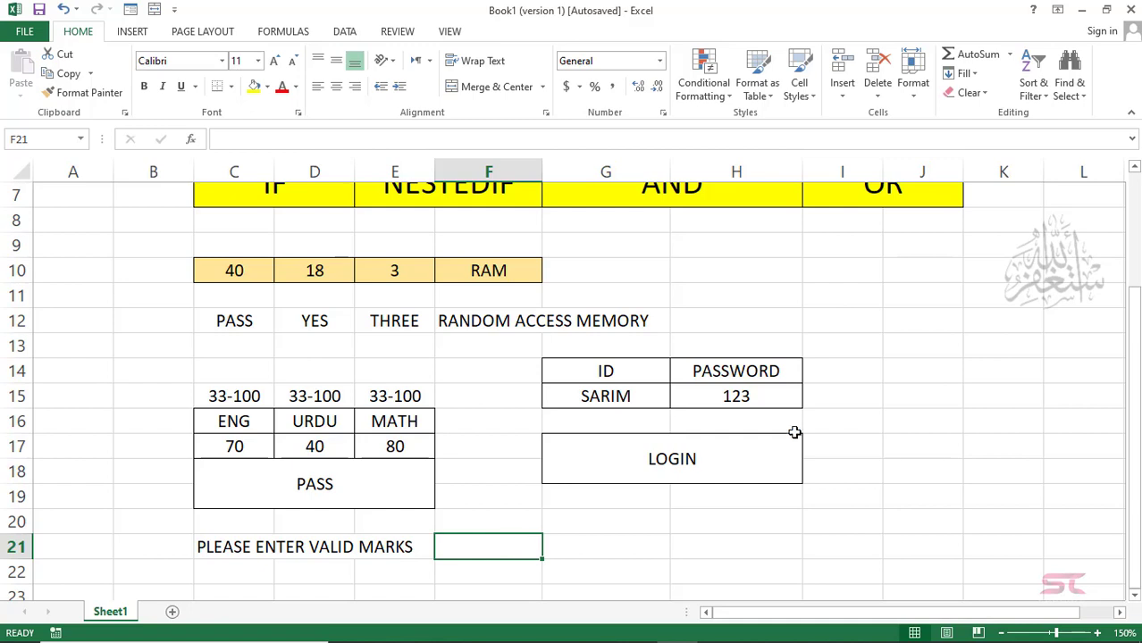
{"action": "left_click_drag", "start_coordinate": [1137, 353], "coordinate": [1133, 288]}
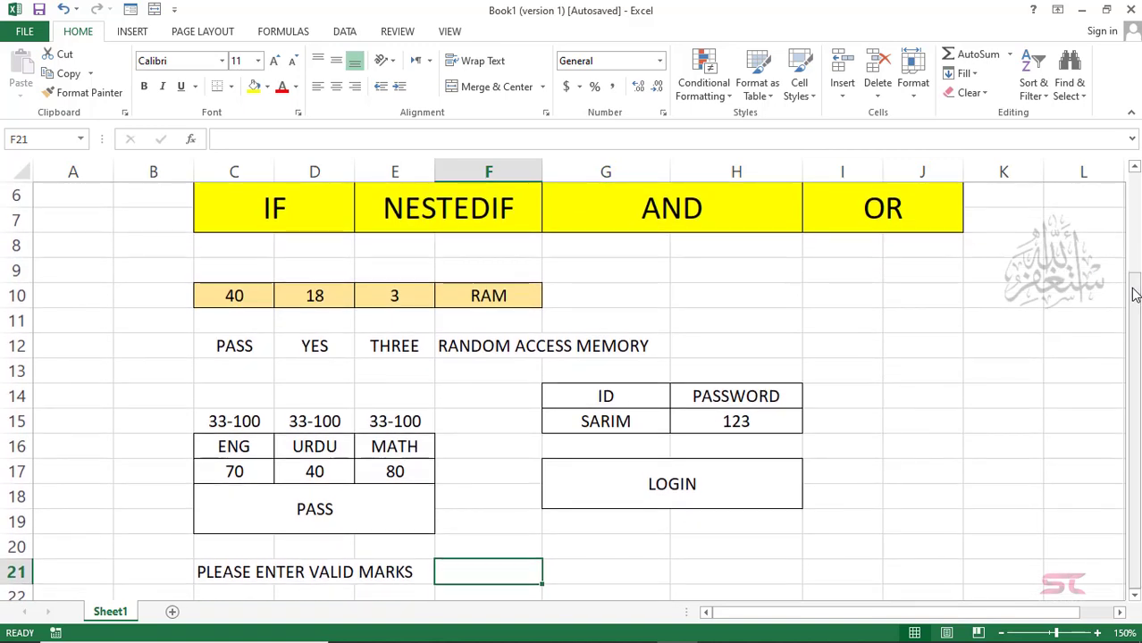
{"action": "key", "text": "Up"}
{"action": "key", "text": "Up"}
{"action": "key", "text": "Up"}
{"action": "key", "text": "Up"}
{"action": "key", "text": "Up"}
{"action": "key", "text": "Up"}
{"action": "key", "text": "Up"}
{"action": "key", "text": "Up"}
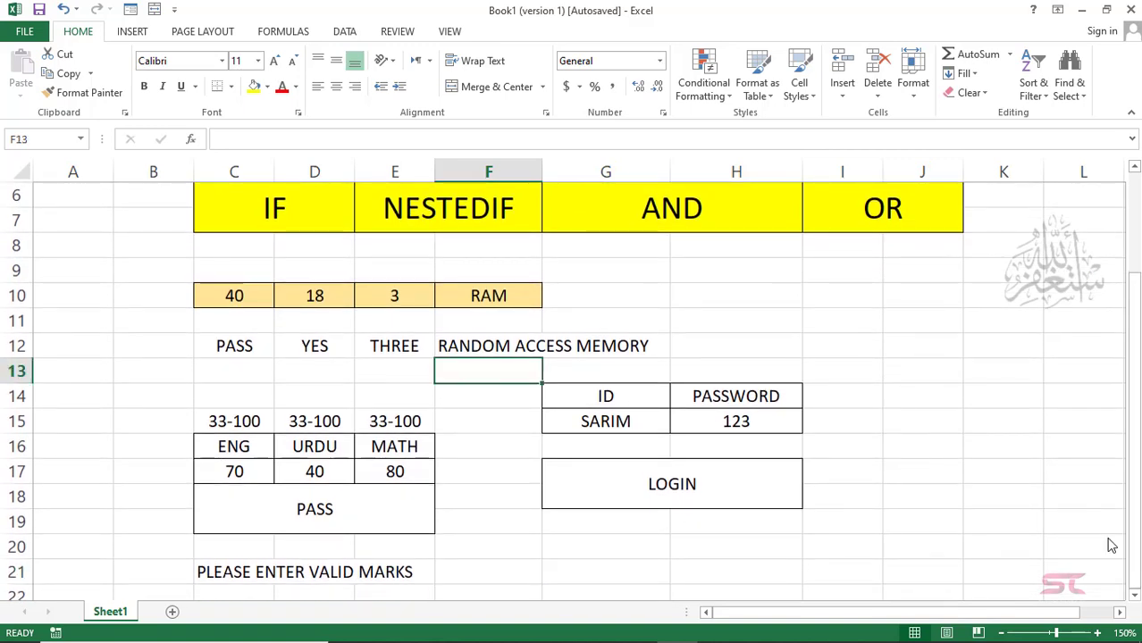